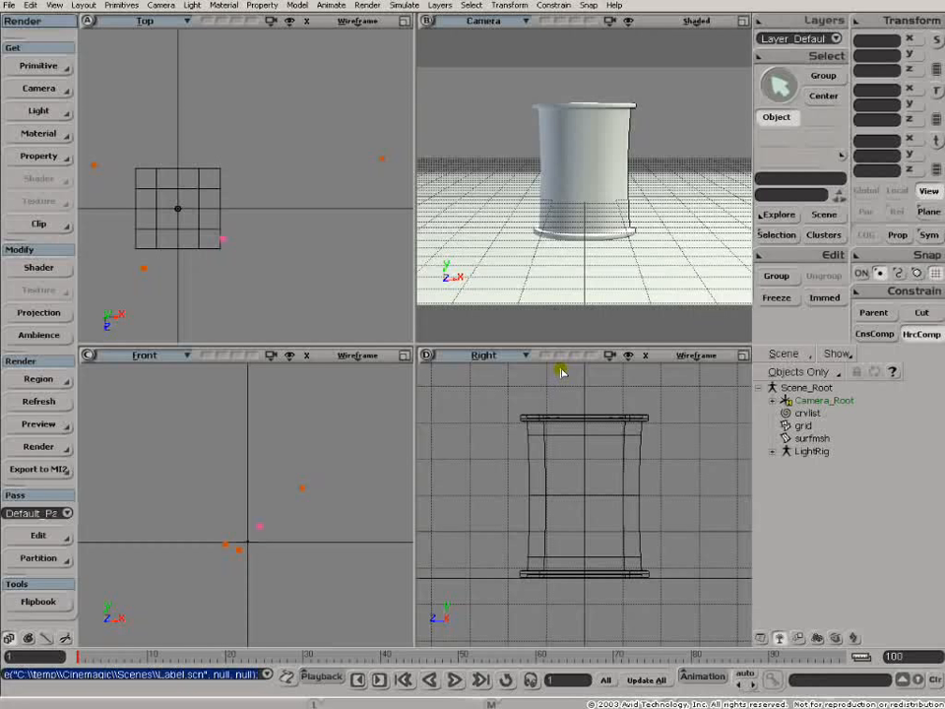
- Apply a Phong material to the surfmsh can with ambient color at 0 and diffuse color at 1 on all RGB channels
click(533, 451)
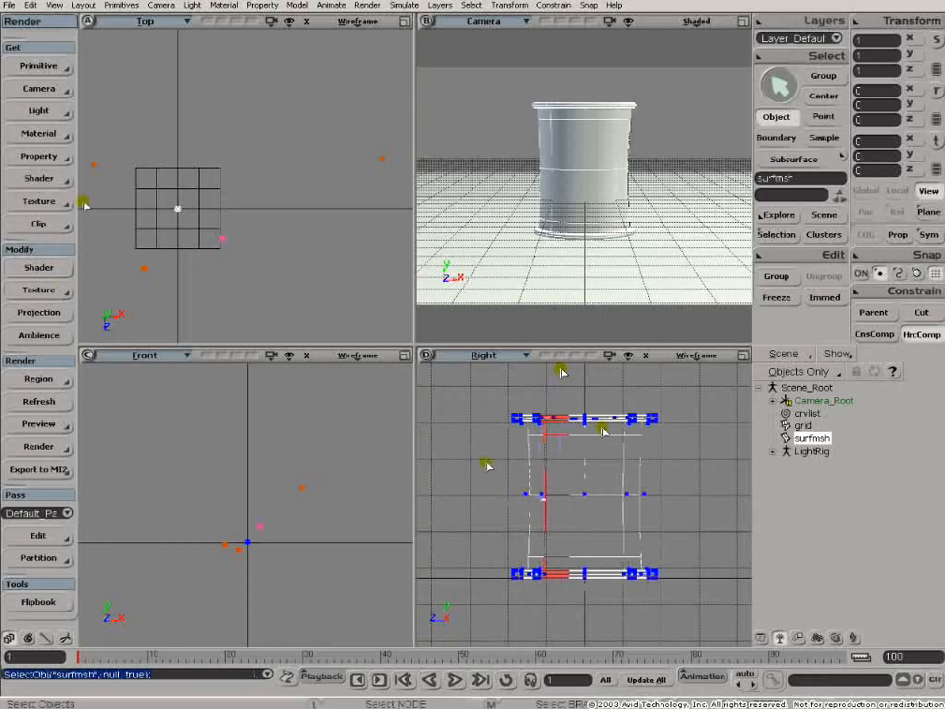
click(54, 133)
click(163, 139)
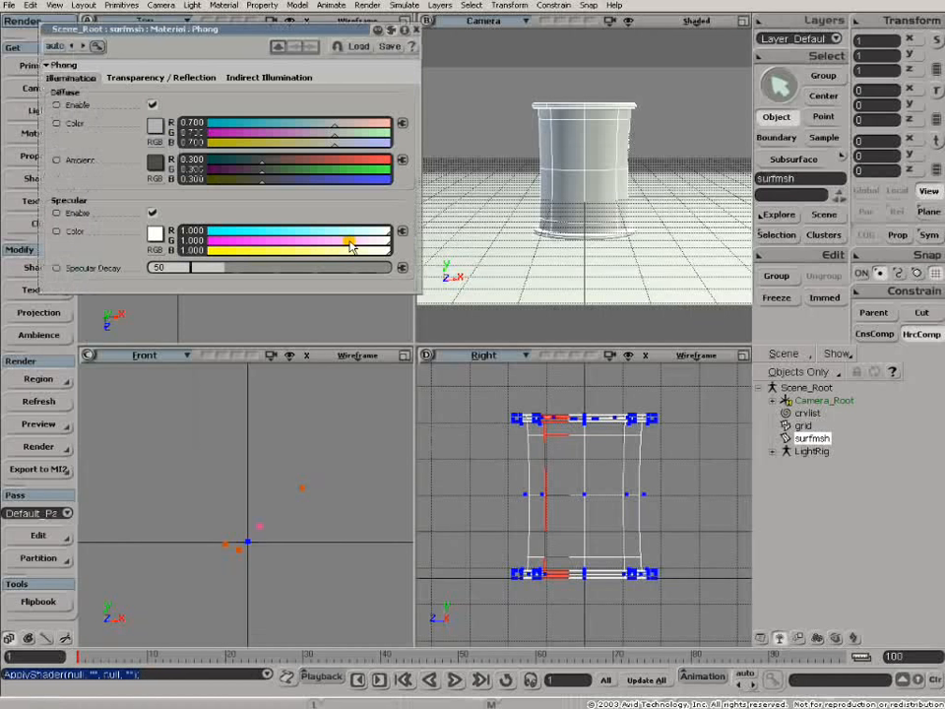
drag(260, 178, 201, 179)
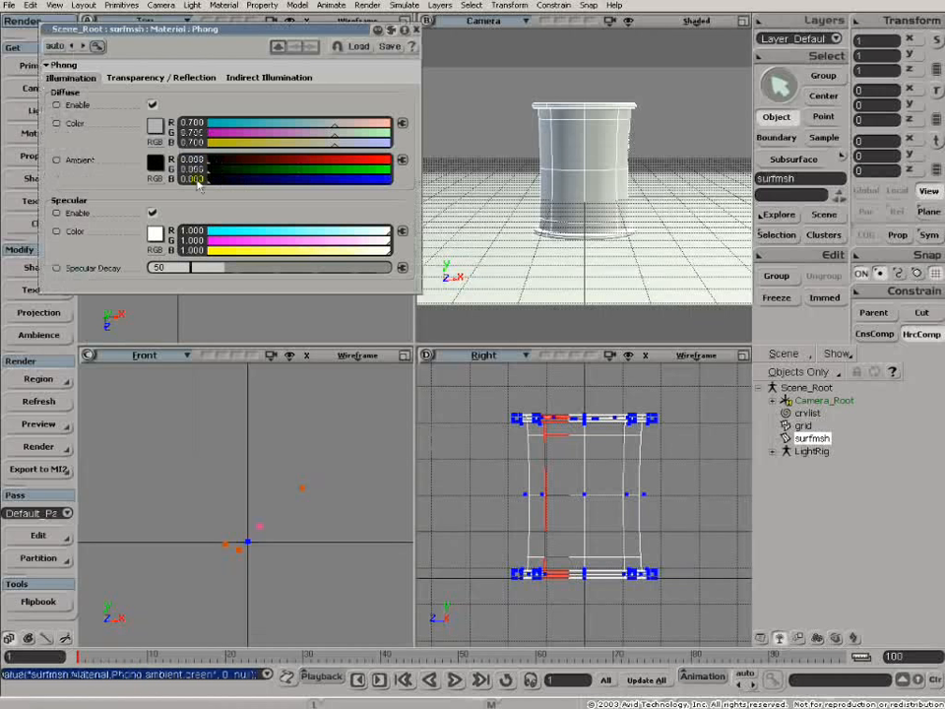
drag(349, 144, 392, 144)
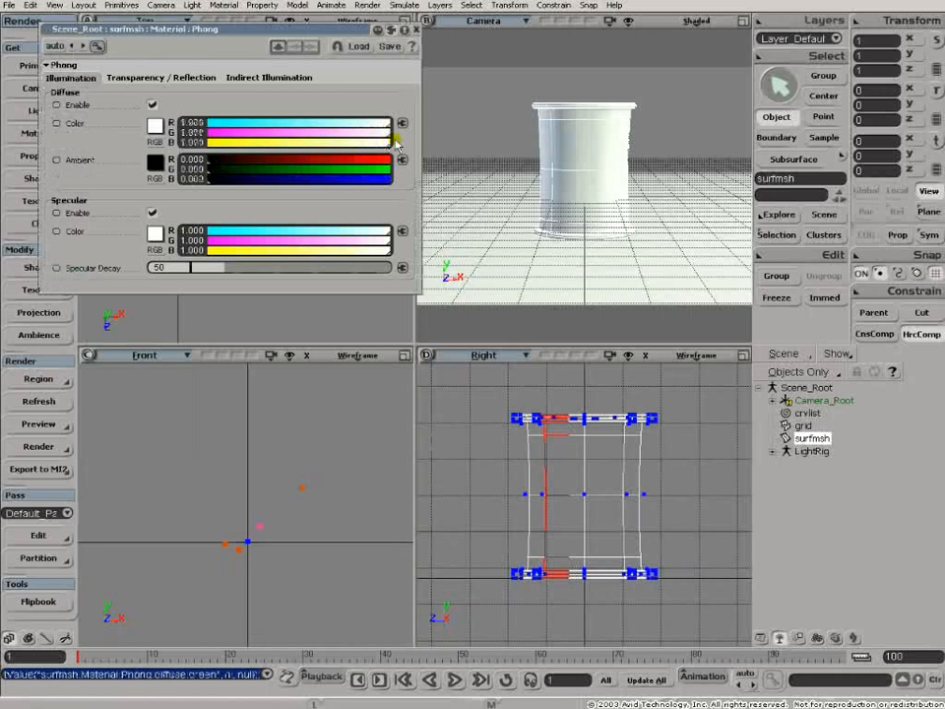
click(414, 29)
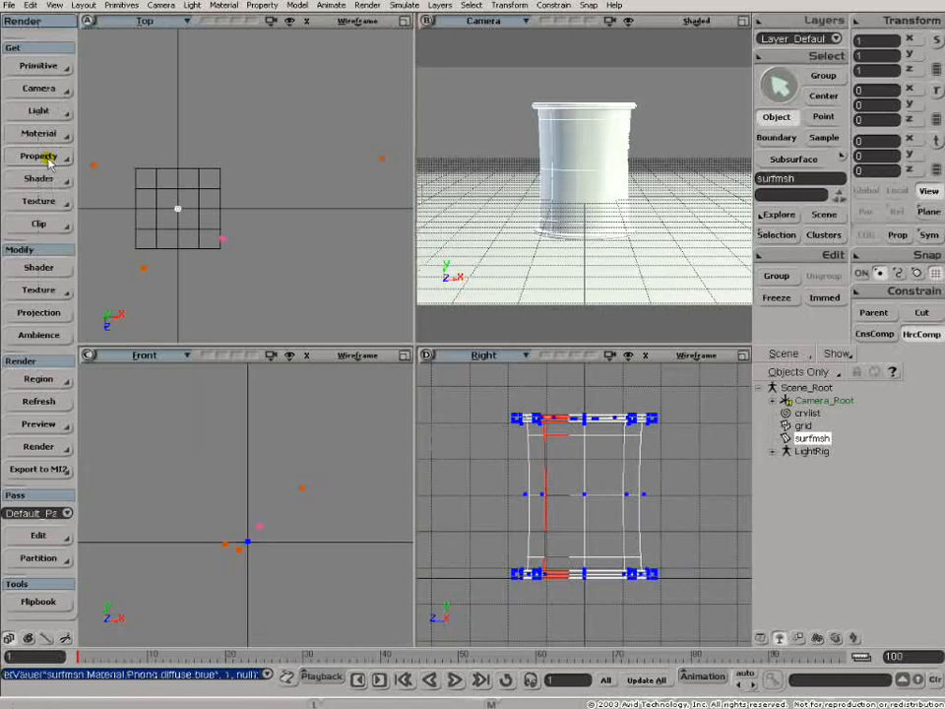
- Add a planar XY texture projection to the surfmsh can
click(57, 156)
mouse_move(129, 160)
click(215, 158)
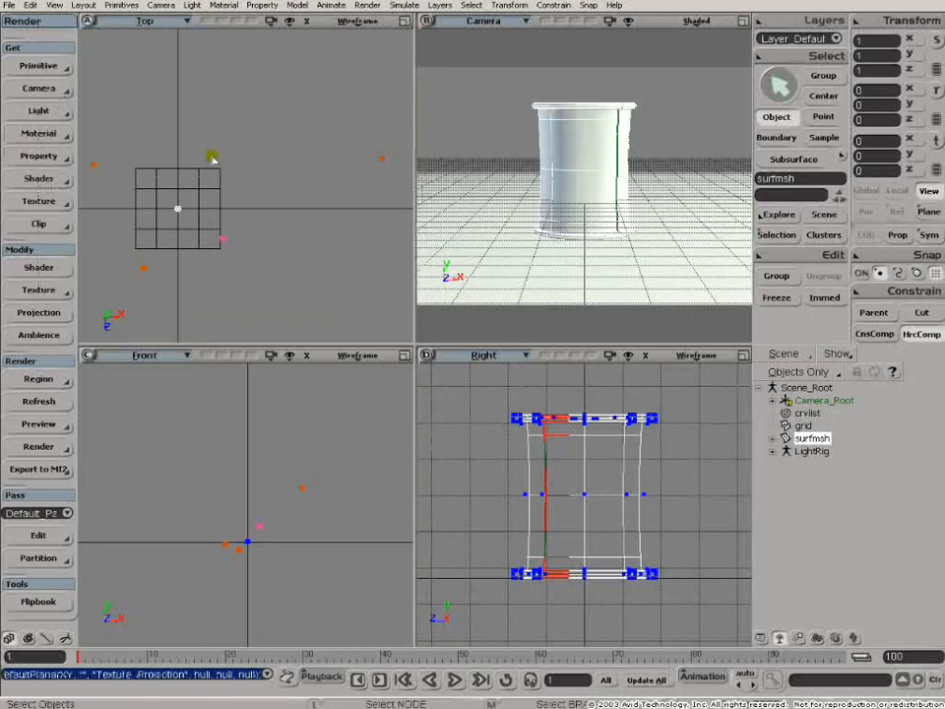
- Select the Texture_Support under surfmsh and scale it uniformly to about 0.1885
click(772, 438)
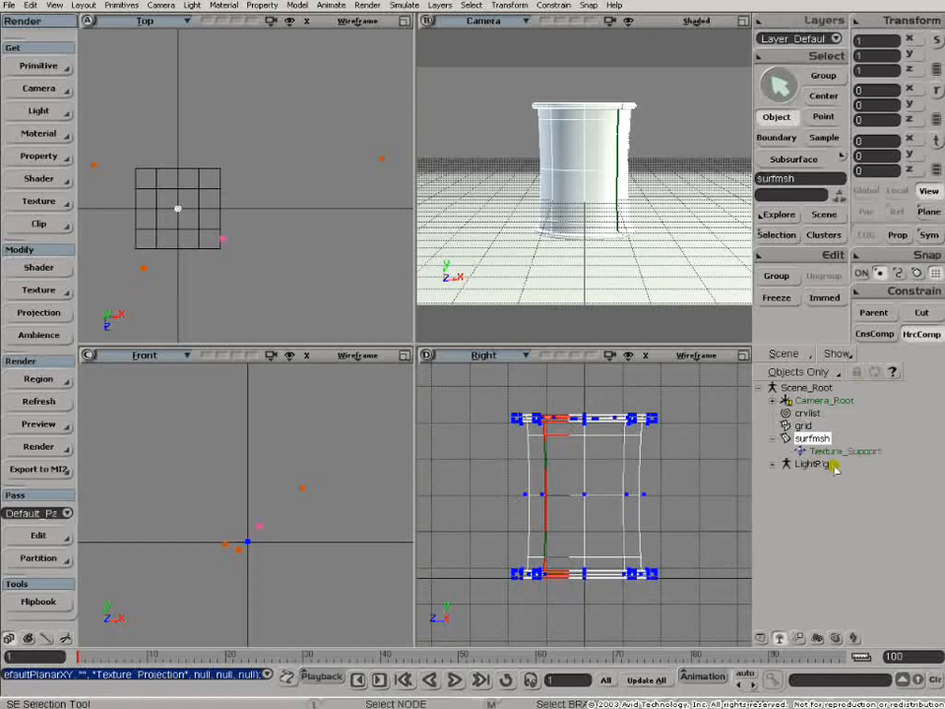
click(800, 451)
key(x)
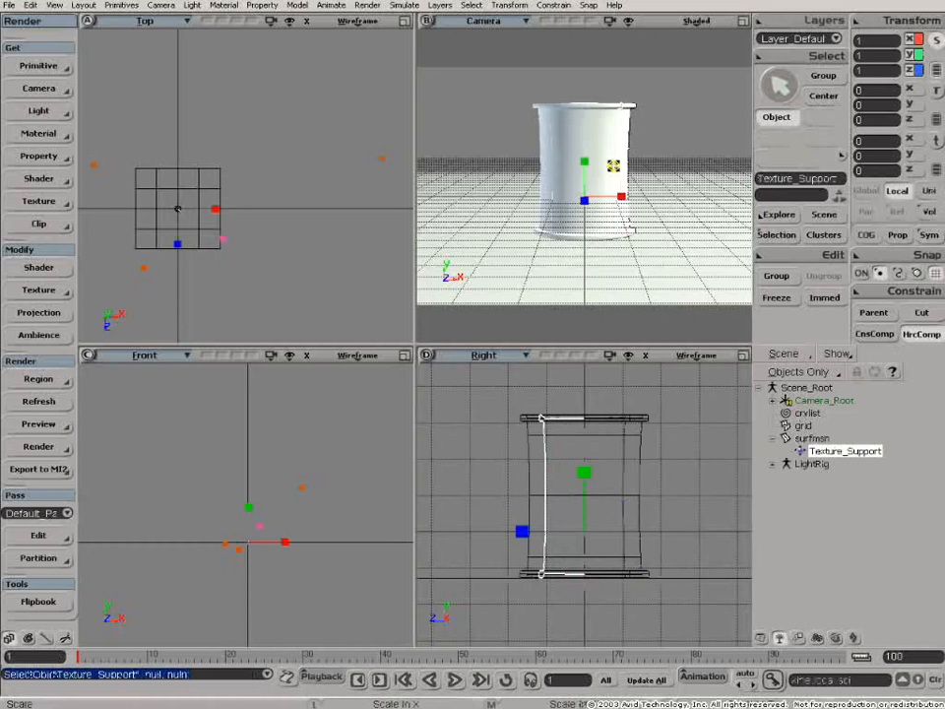
drag(633, 138, 602, 196)
key(f)
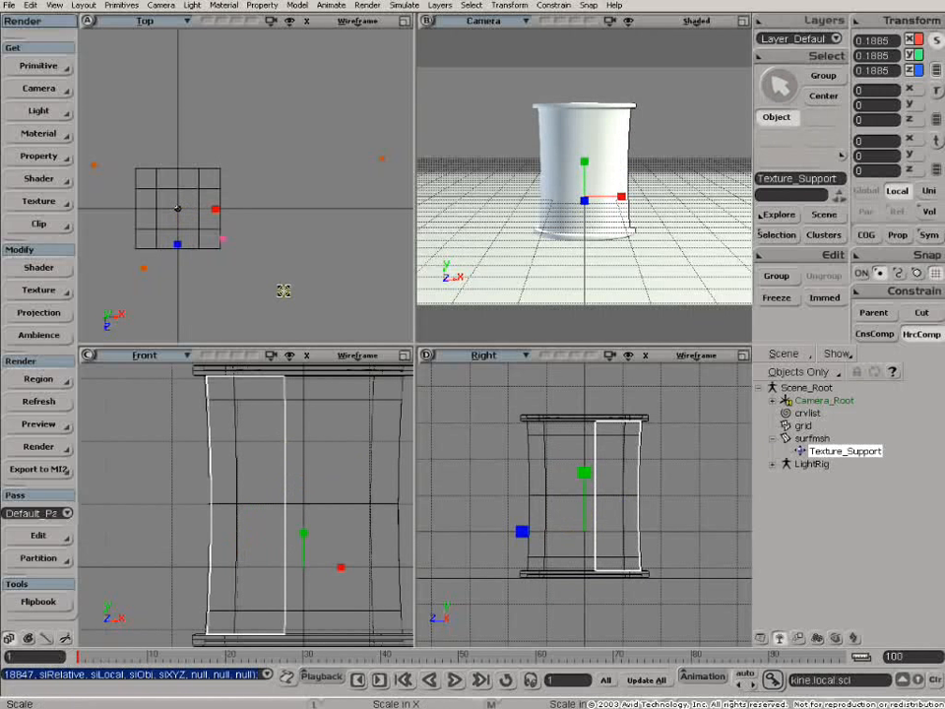
- Position the texture support over the upper front of the can, centred horizontally, and reduce its Y scale to about 0.07
key(f)
key(z)
right_click(299, 530)
right_click(299, 530)
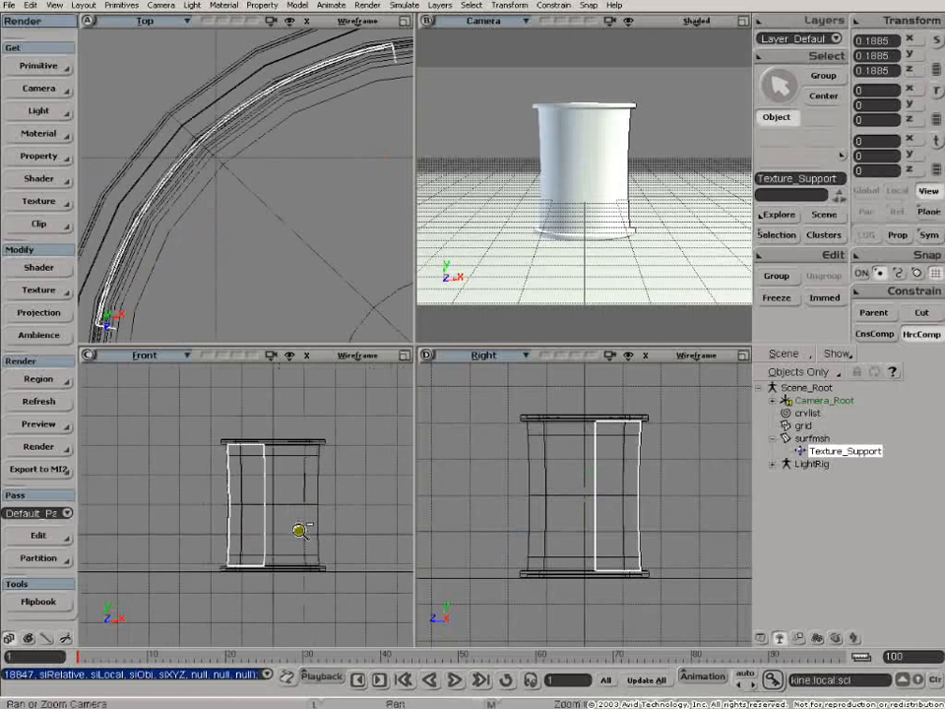
right_click(299, 529)
key(v)
drag(282, 513, 296, 511)
click(916, 155)
drag(365, 509, 313, 493)
key(x)
key(v)
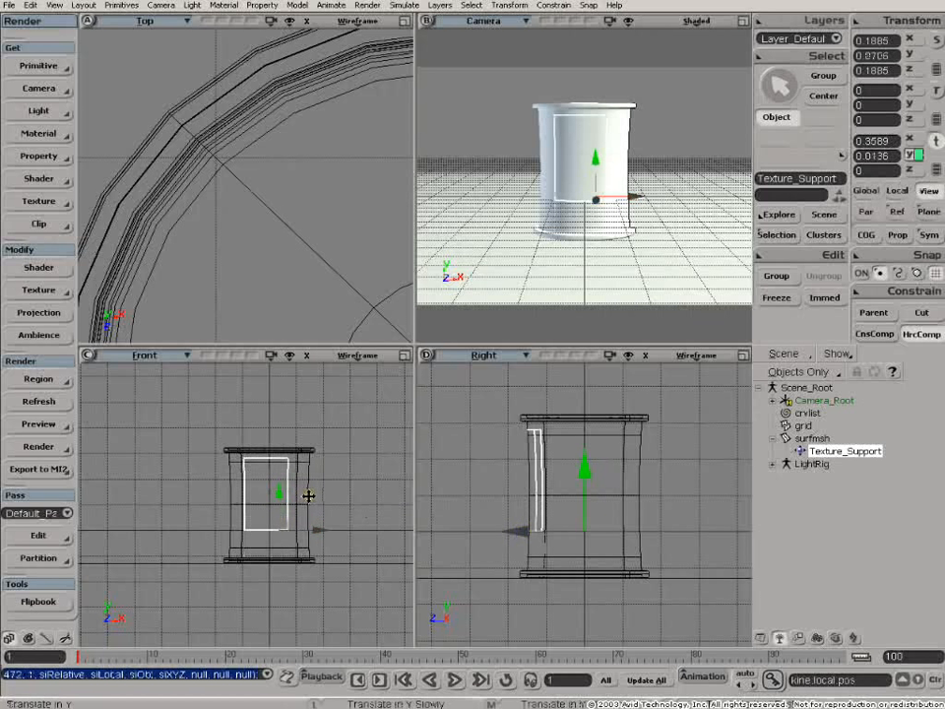
click(916, 140)
drag(260, 451, 266, 455)
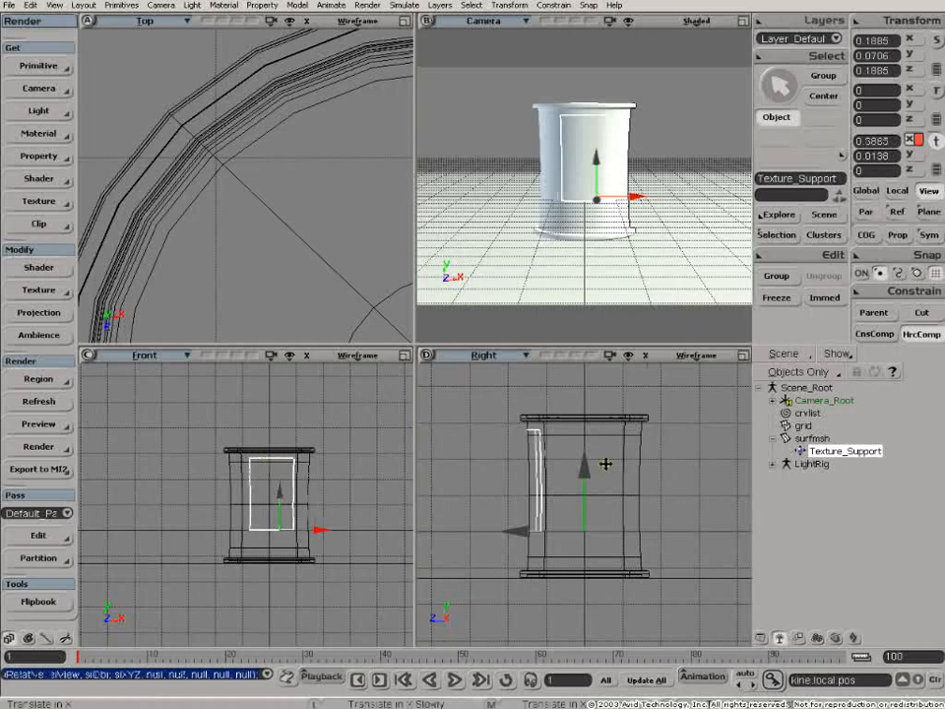
- Open the render tree for surfmsh and arrange its Material and Phong nodes
key(space)
click(661, 440)
key(v)
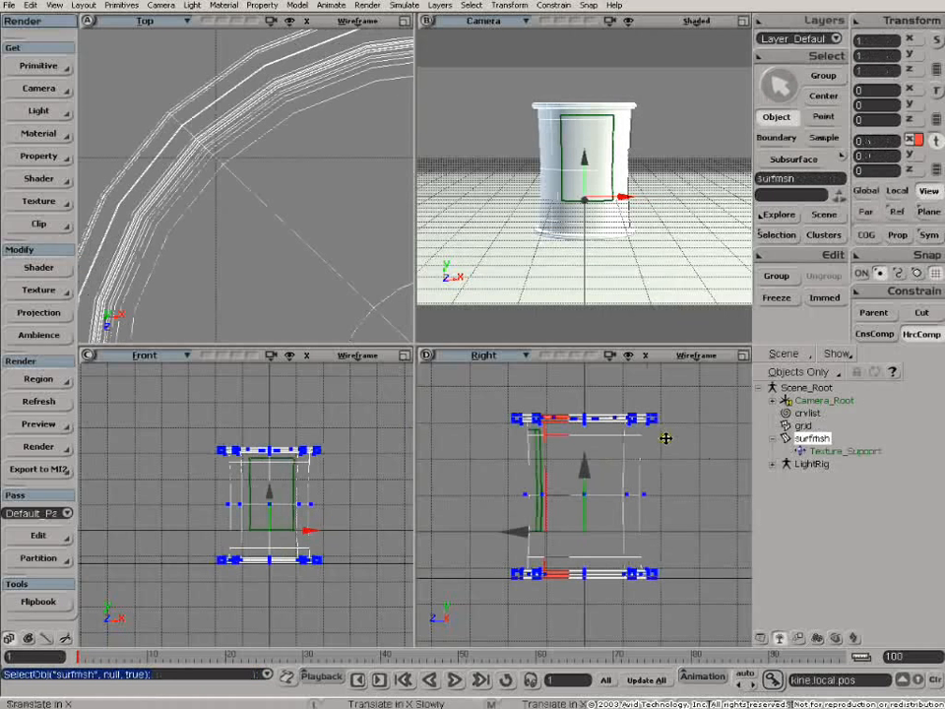
key(7)
drag(443, 518, 537, 479)
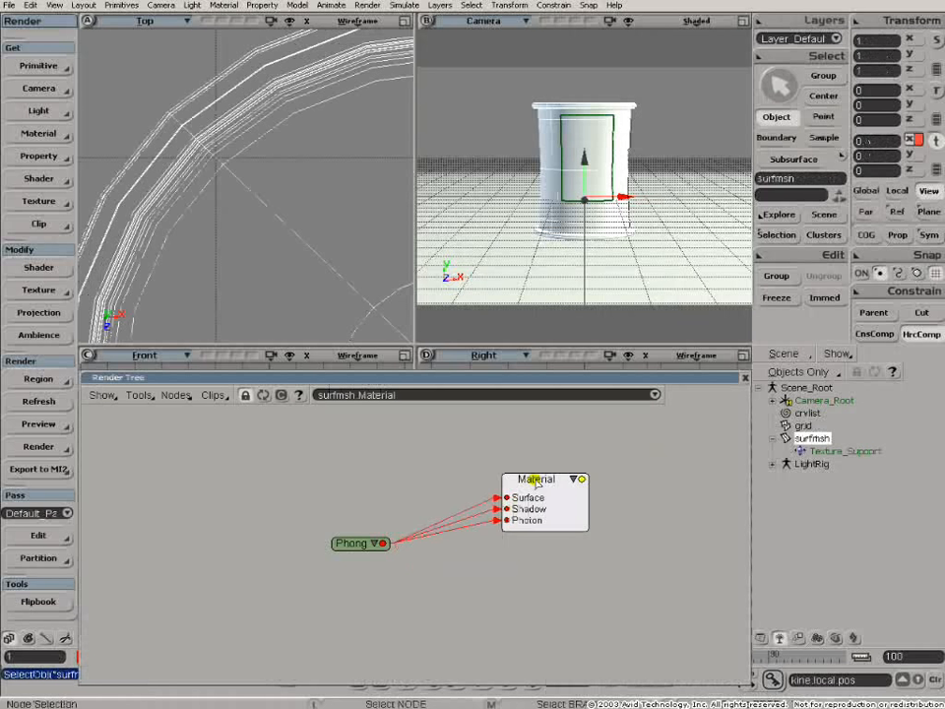
drag(367, 552, 399, 478)
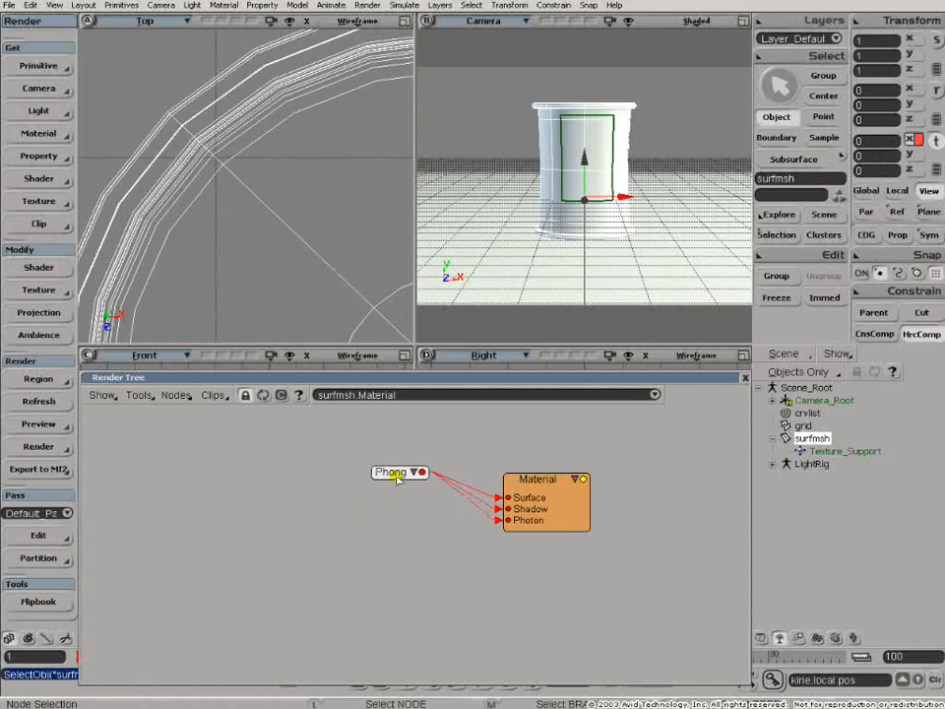
- Add an Image texture node to the render tree and connect its output to the Phong node's diffuse input
click(175, 394)
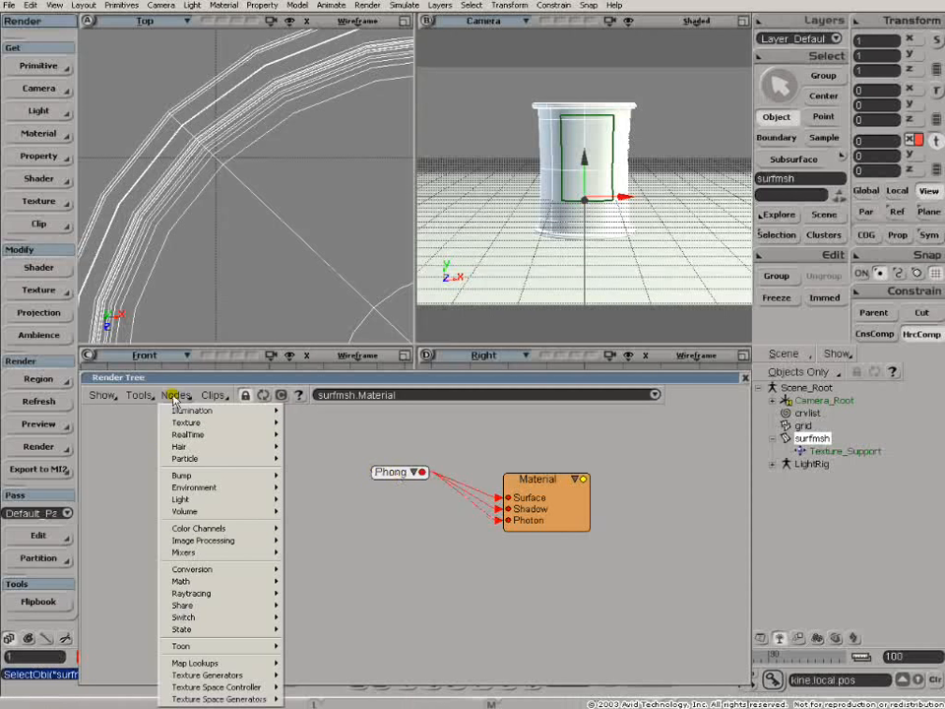
mouse_move(185, 422)
click(301, 422)
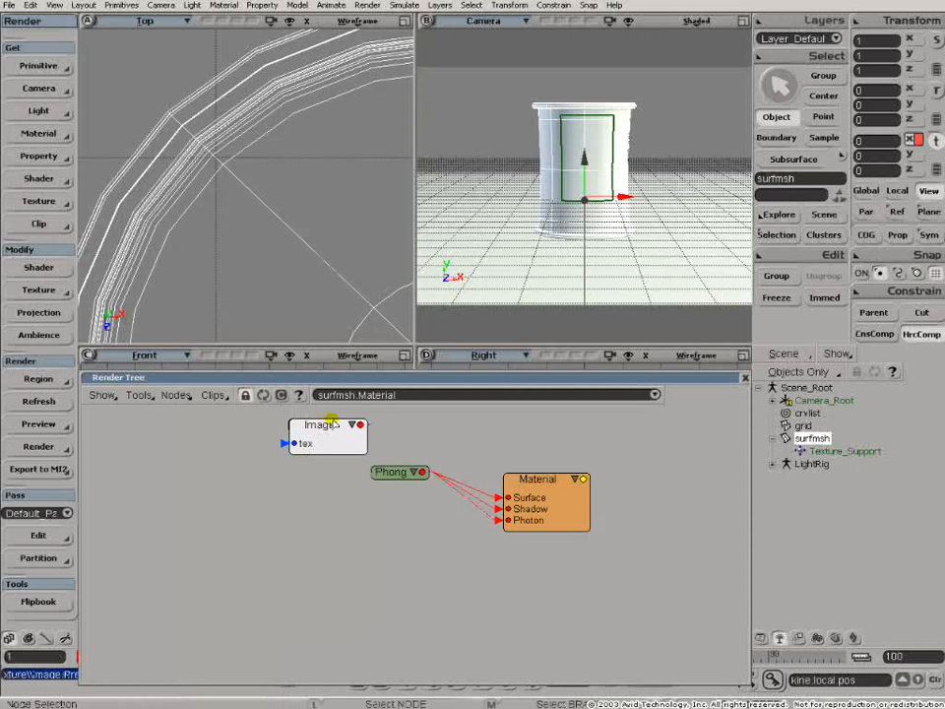
drag(319, 439, 222, 463)
click(392, 477)
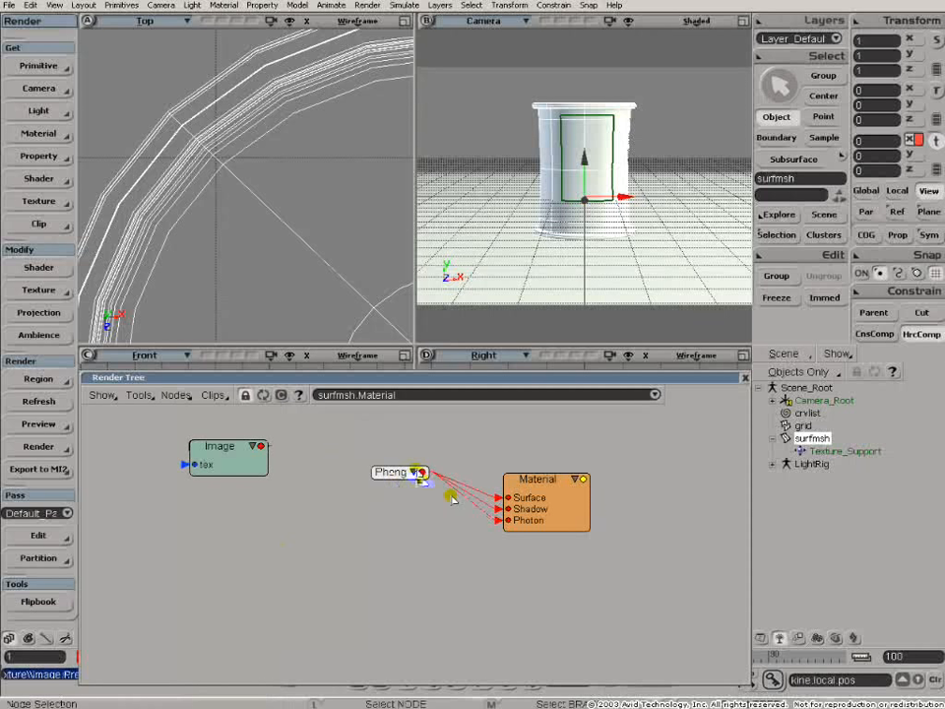
click(412, 471)
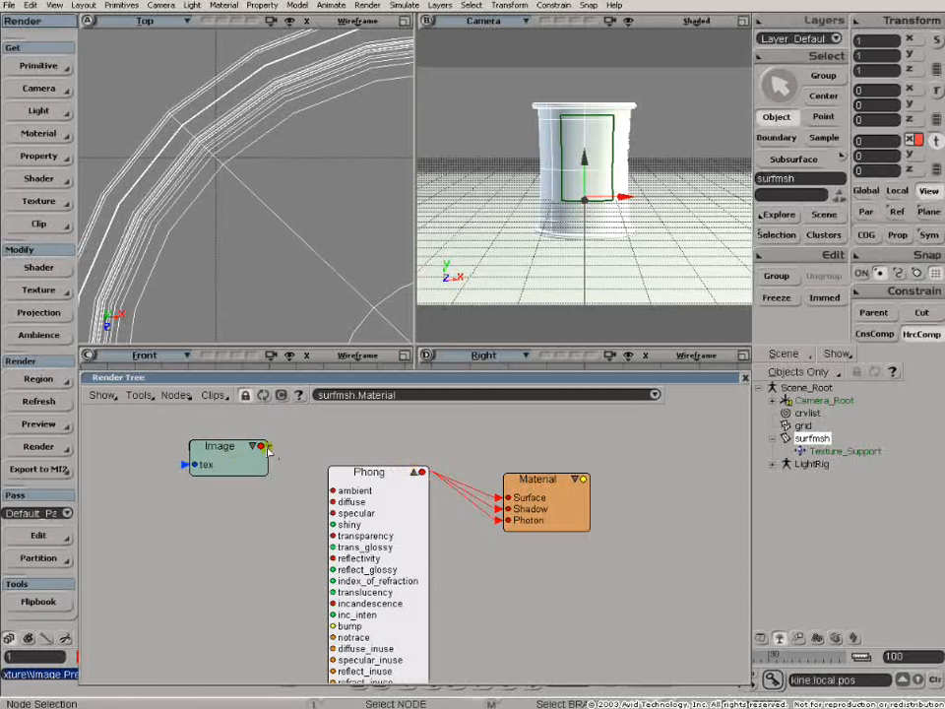
drag(261, 446, 341, 502)
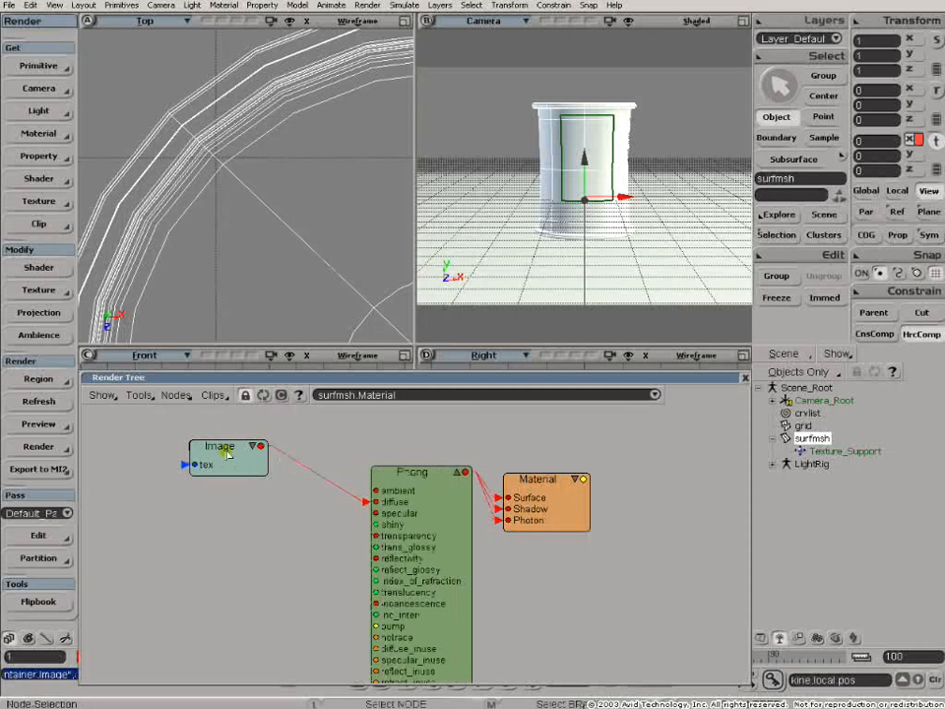
- Load BeerLabel.bmp into the Image node as a new clip and assign it the Texture_Projection (UV)
double_click(227, 450)
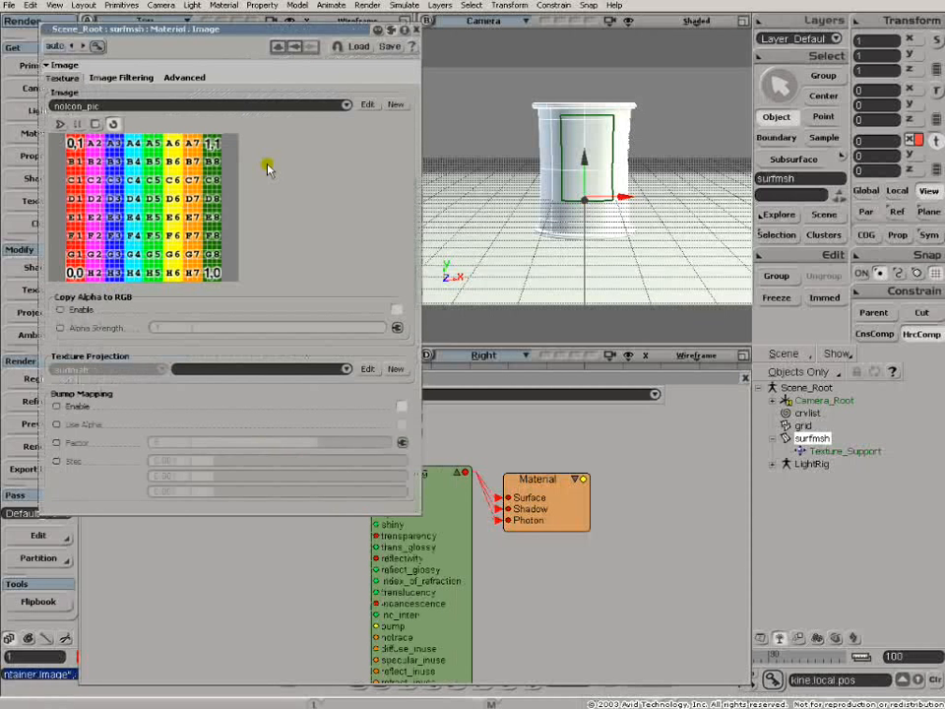
click(392, 104)
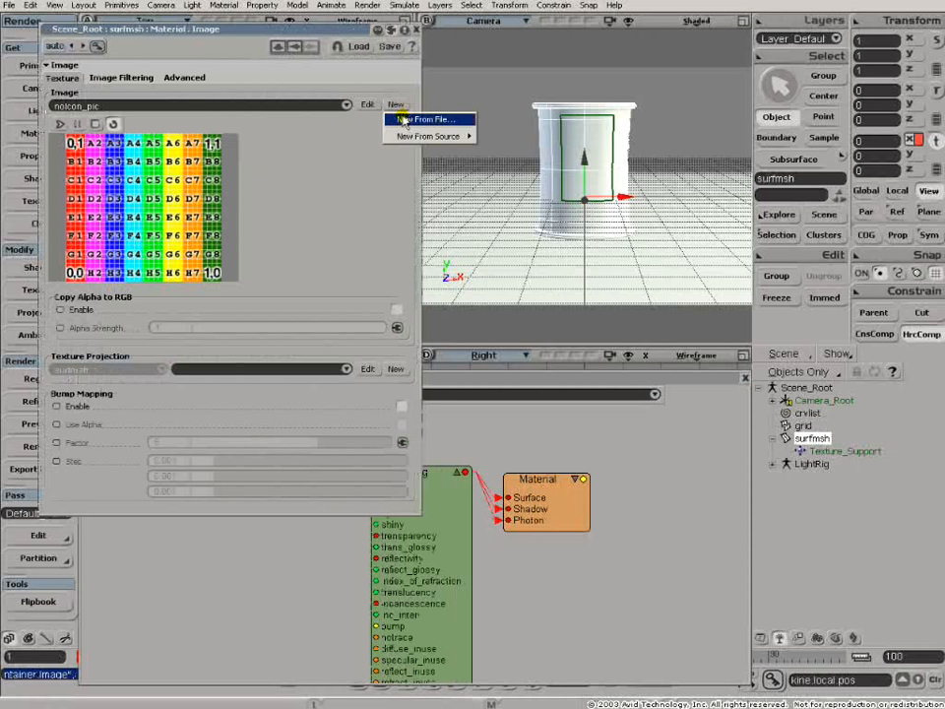
click(395, 119)
double_click(351, 328)
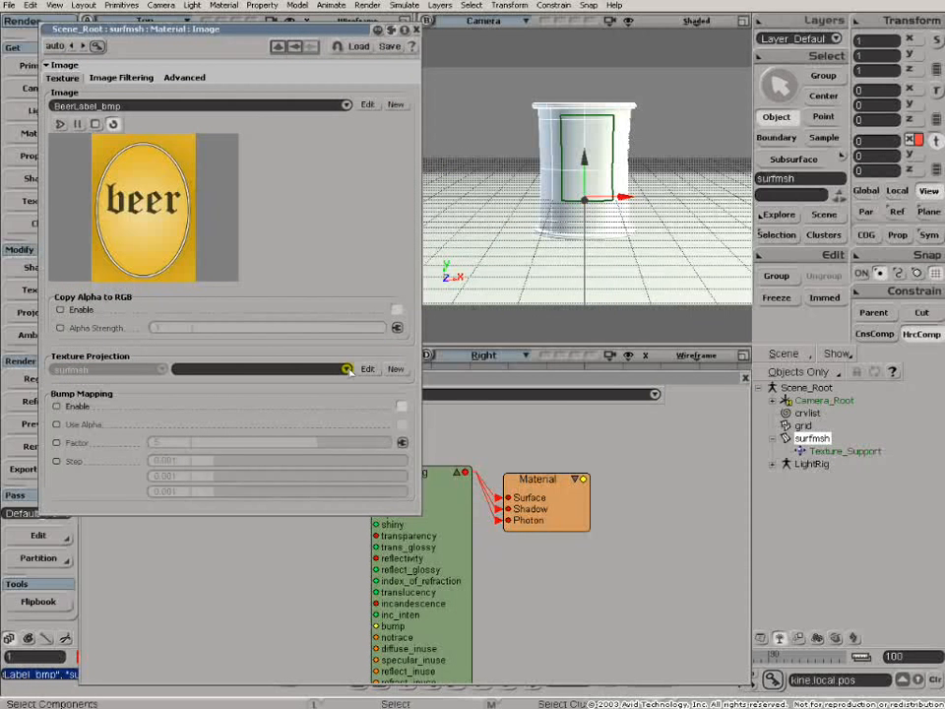
click(239, 368)
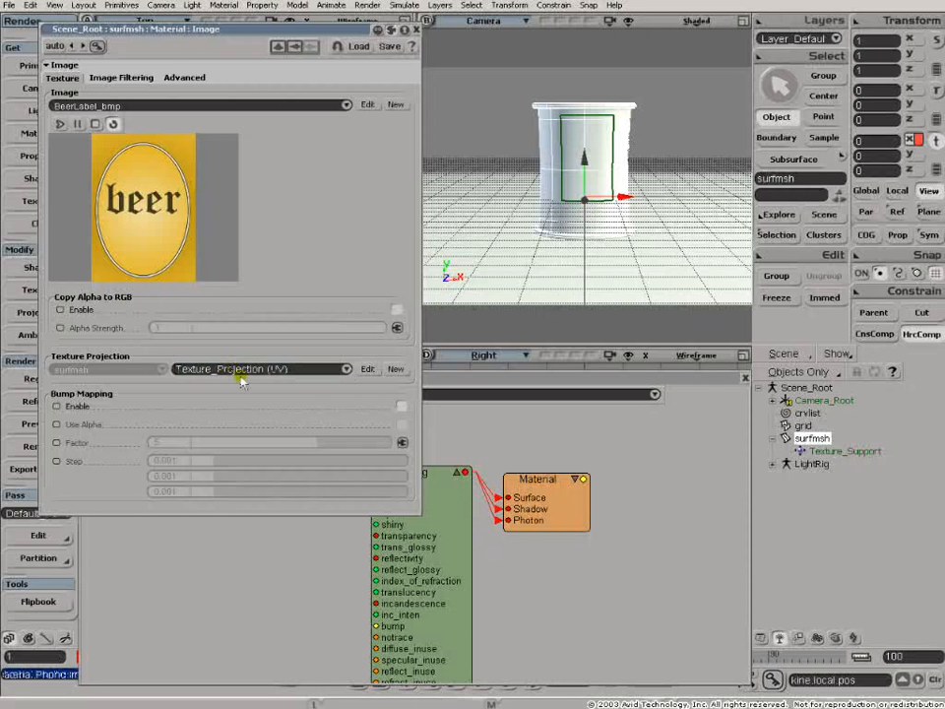
click(415, 30)
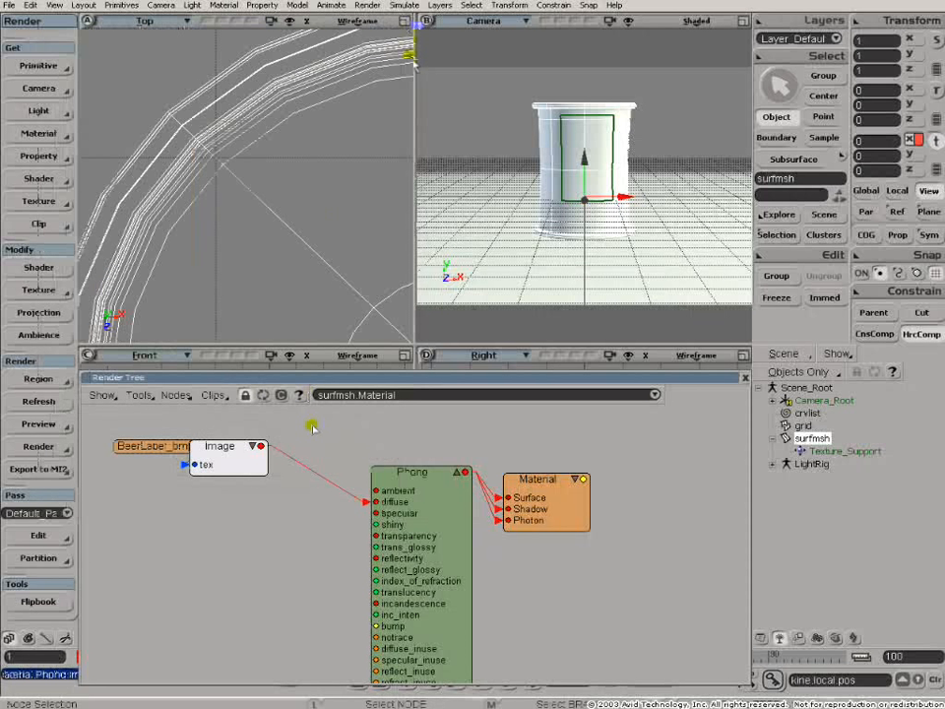
- Spread out the render tree nodes and draw a render region around the can in the Camera view
drag(536, 479, 615, 460)
drag(402, 477, 445, 448)
drag(240, 457, 283, 477)
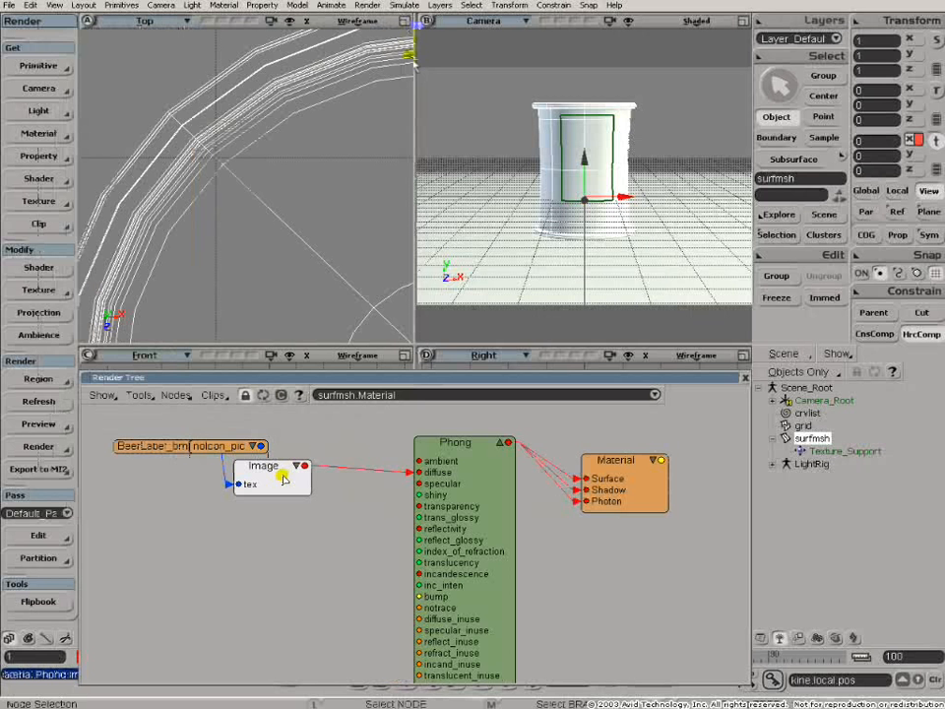
key(q)
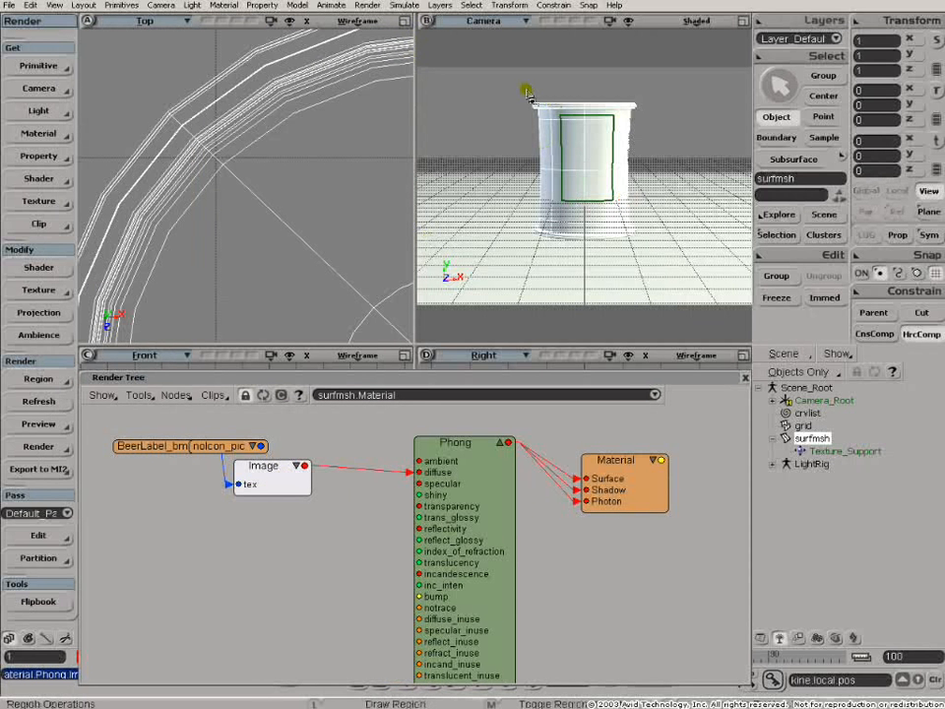
drag(522, 88, 644, 247)
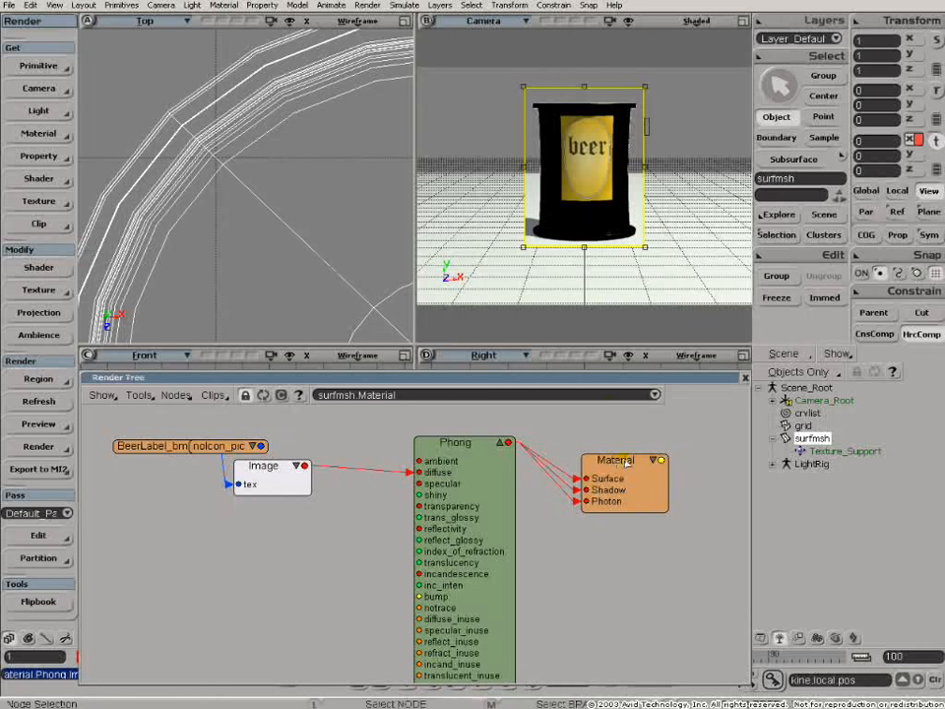
- Add a second Image texture node below the first one, and collapse the Phong node to make room
drag(627, 460, 673, 452)
click(178, 396)
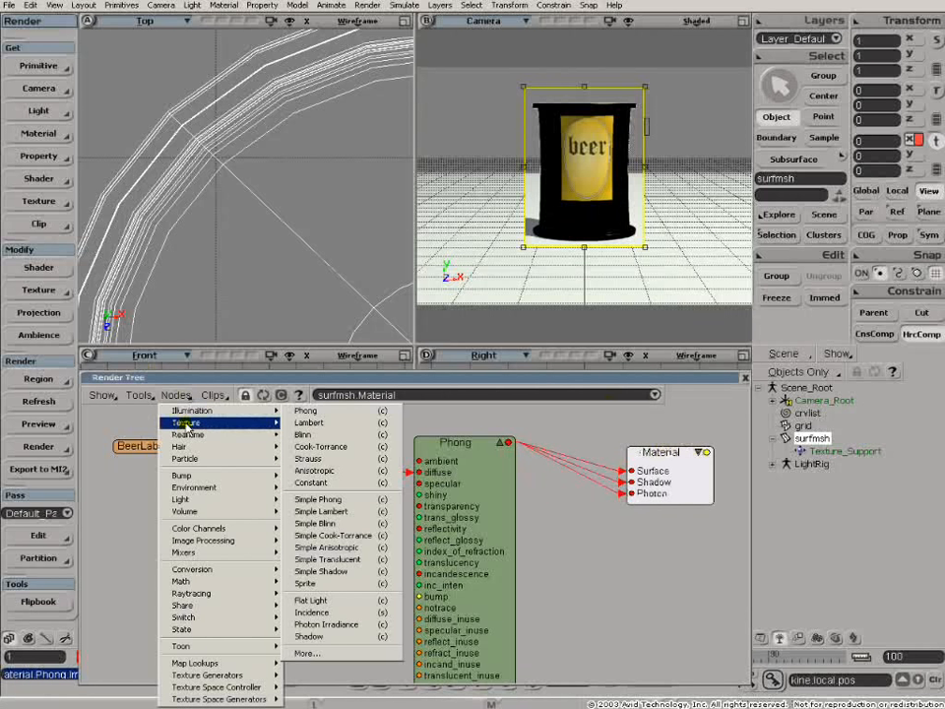
mouse_move(261, 422)
click(338, 424)
drag(348, 432, 293, 558)
click(500, 444)
drag(490, 443, 486, 455)
drag(302, 551, 336, 544)
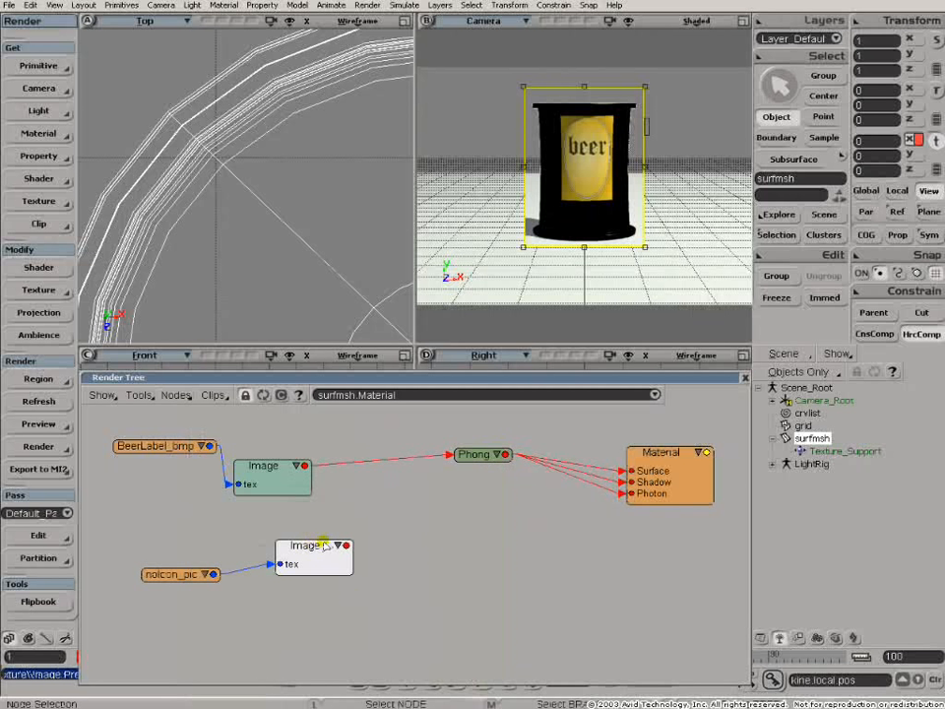
- Load BeerLabelMatteA.bmp as a new clip into the second Image node
double_click(315, 548)
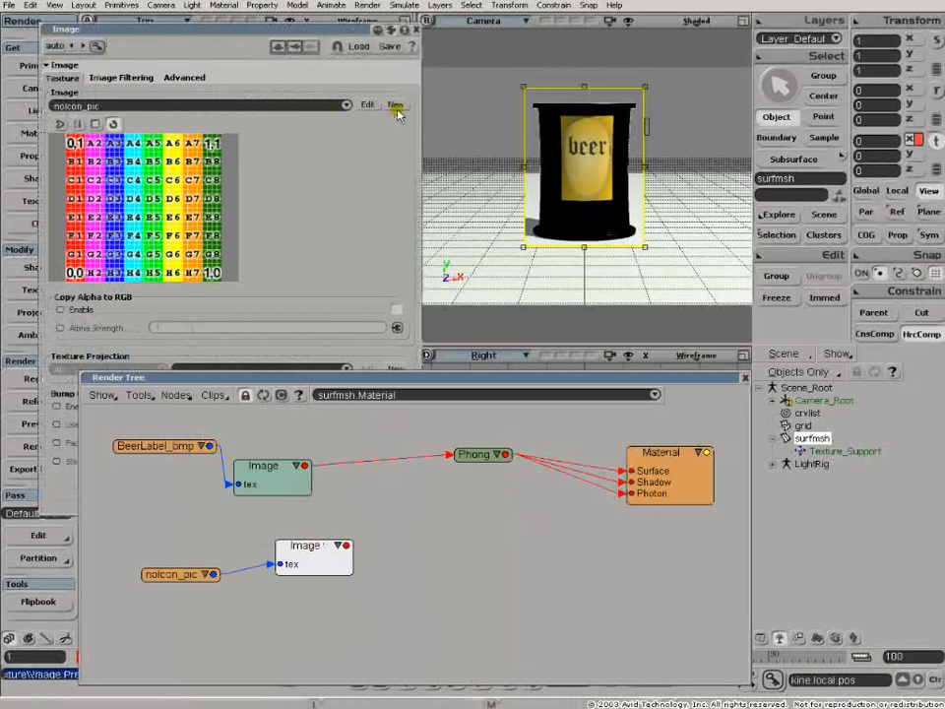
click(395, 105)
click(410, 120)
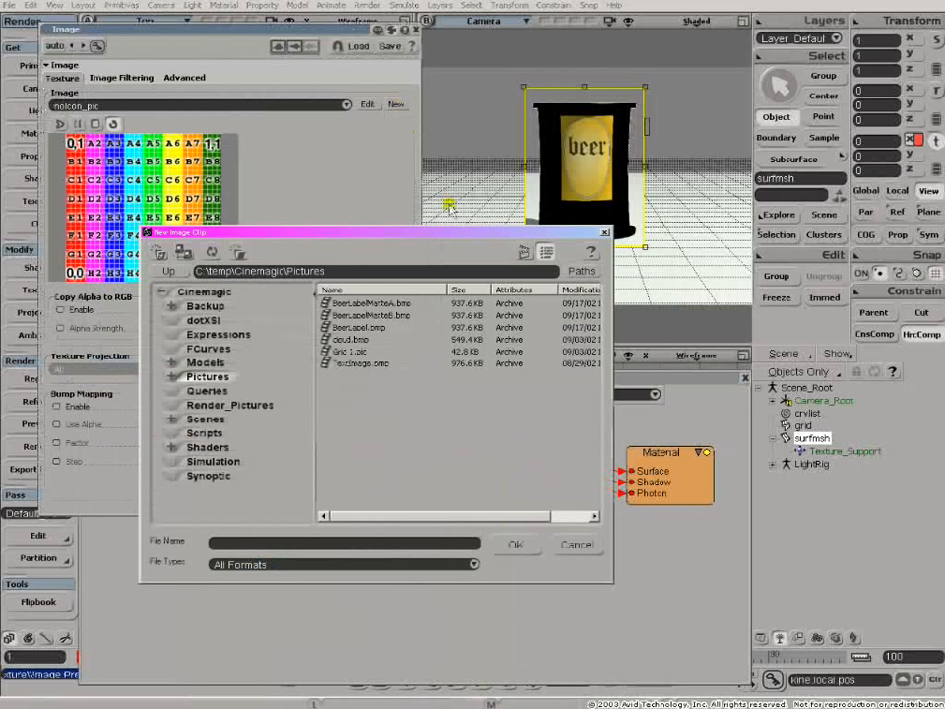
double_click(372, 304)
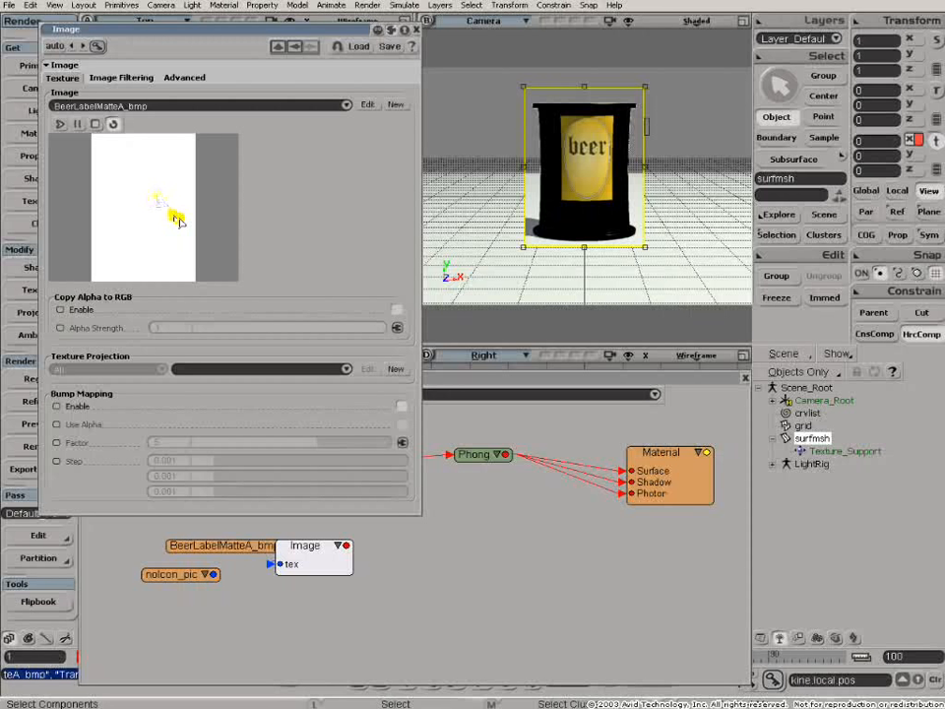
key(v)
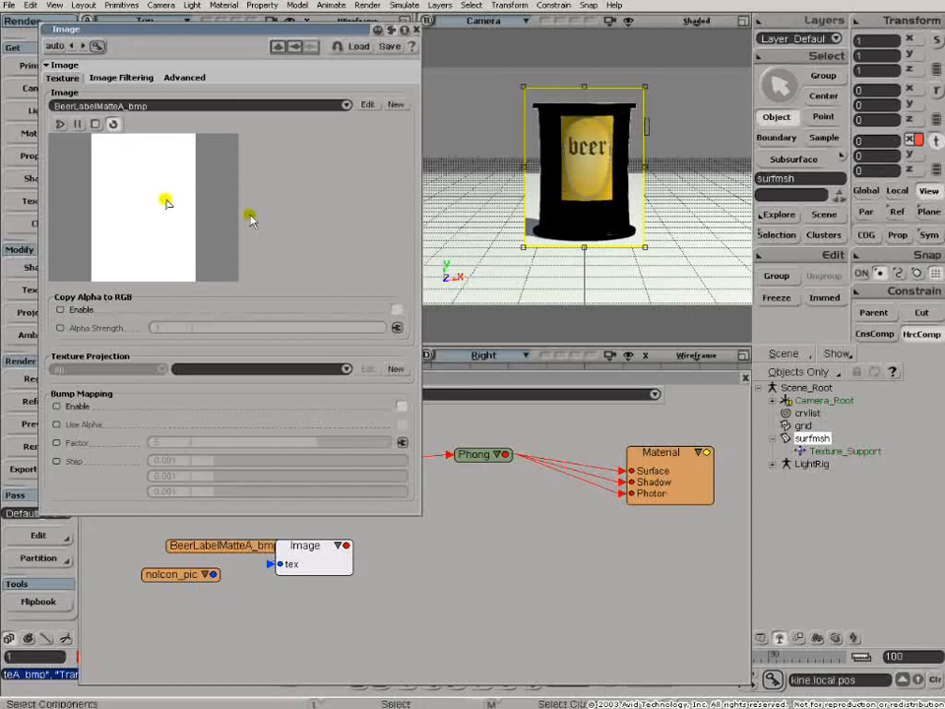
click(416, 32)
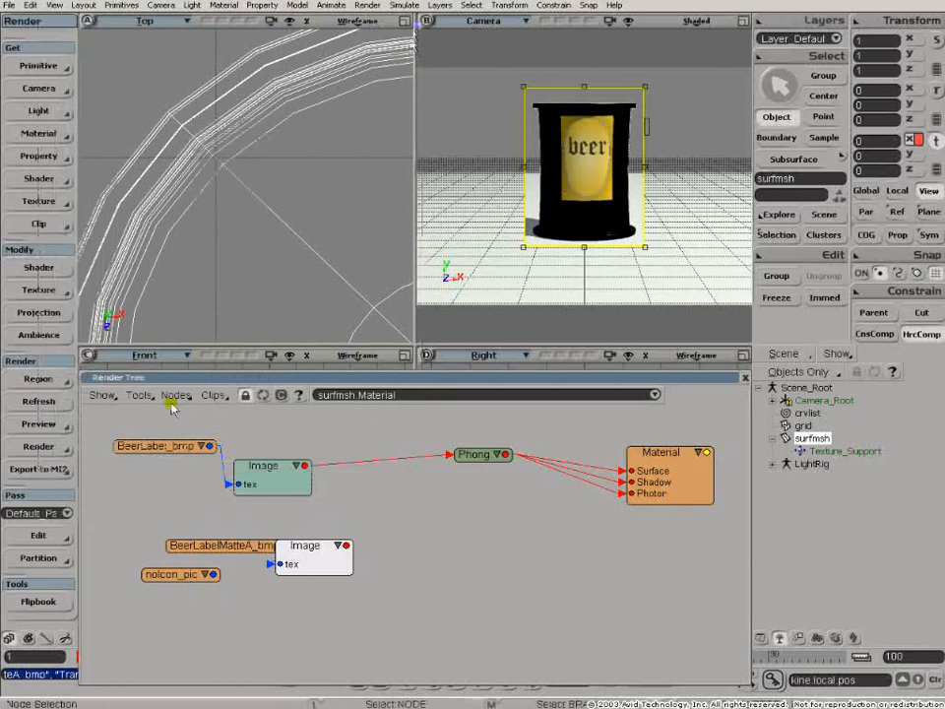
- Add a Mix_2colors node below the Phong node and spread the matte clip and its Image node apart
click(175, 395)
mouse_move(265, 552)
click(338, 553)
drag(382, 443, 600, 553)
drag(600, 553, 529, 530)
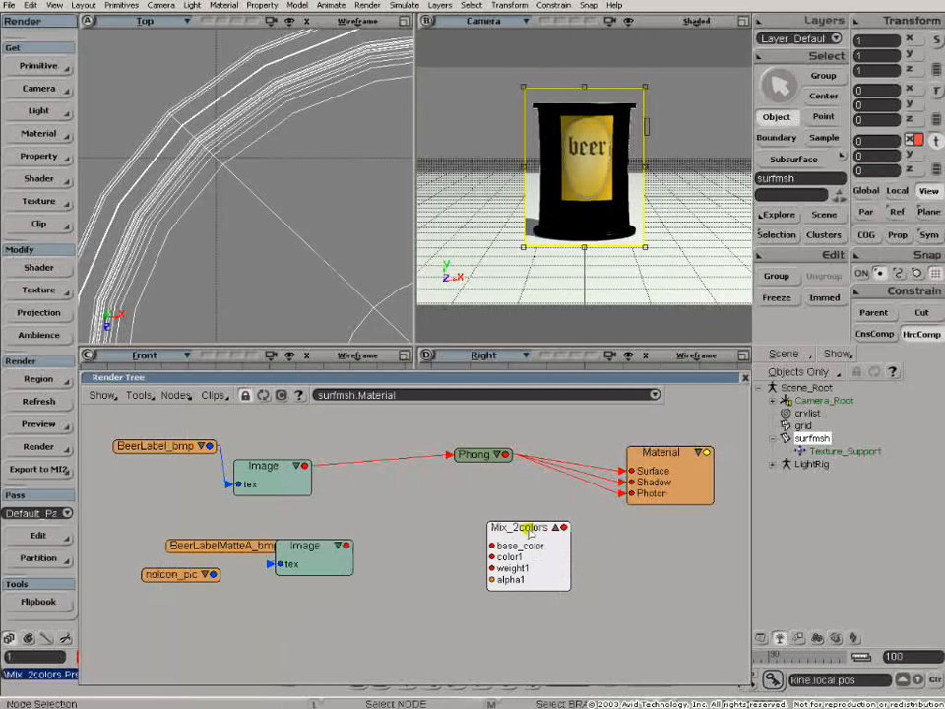
drag(293, 579, 345, 592)
drag(287, 548, 258, 535)
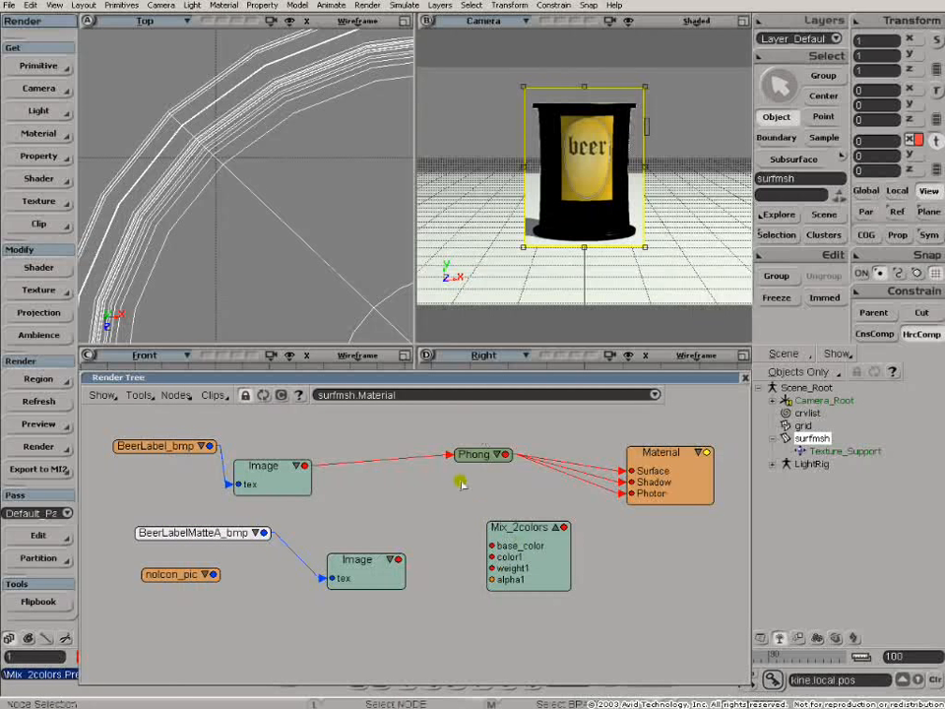
- Connect the matte Image node to weight1 of Mix_2colors, and Mix_2colors to the Material's Surface input
drag(401, 569, 492, 568)
drag(569, 529, 640, 462)
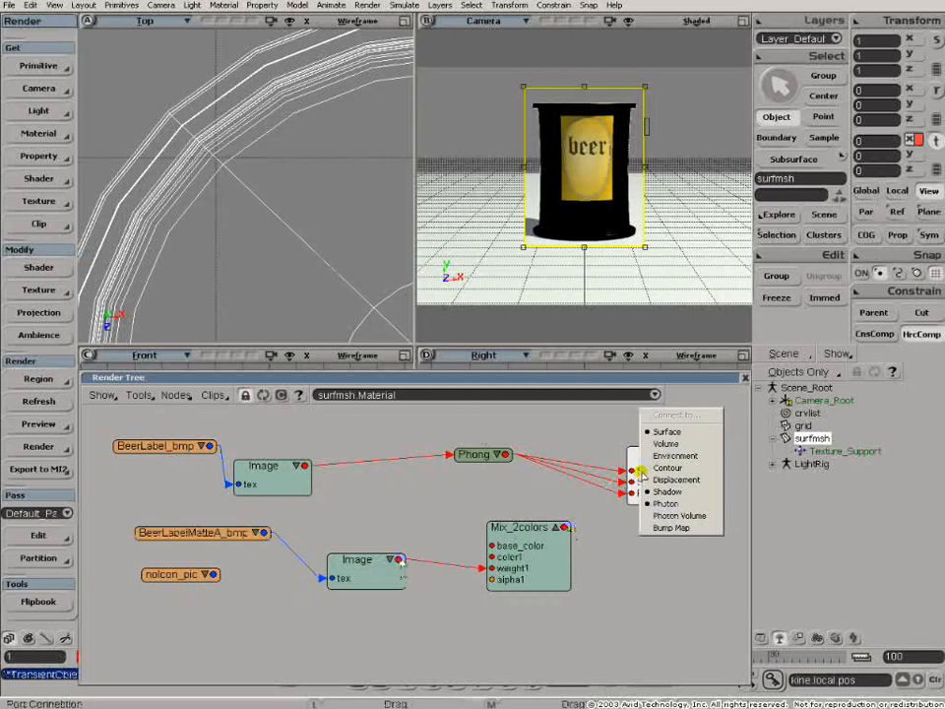
click(664, 433)
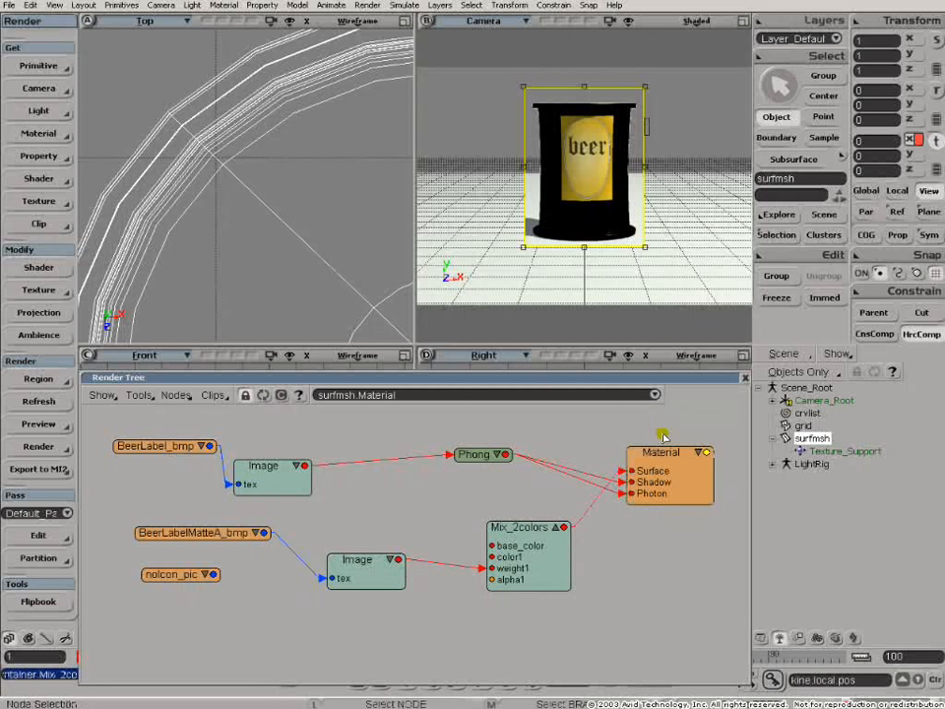
- Assign Texture_Projection (UV) as the texture projection of the matte Image node
double_click(351, 558)
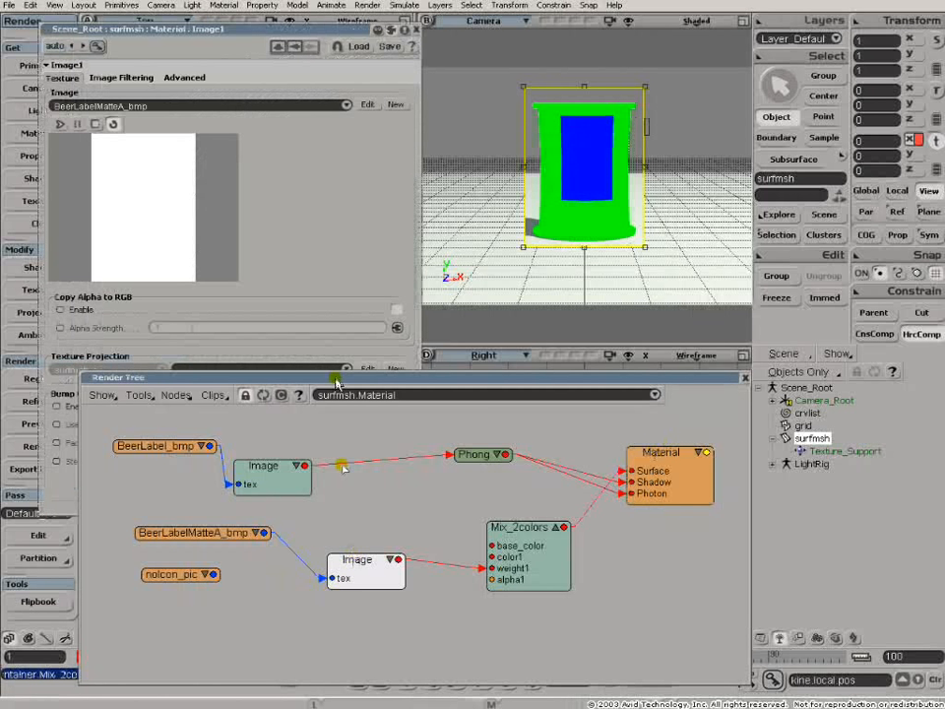
drag(335, 381, 340, 506)
click(348, 367)
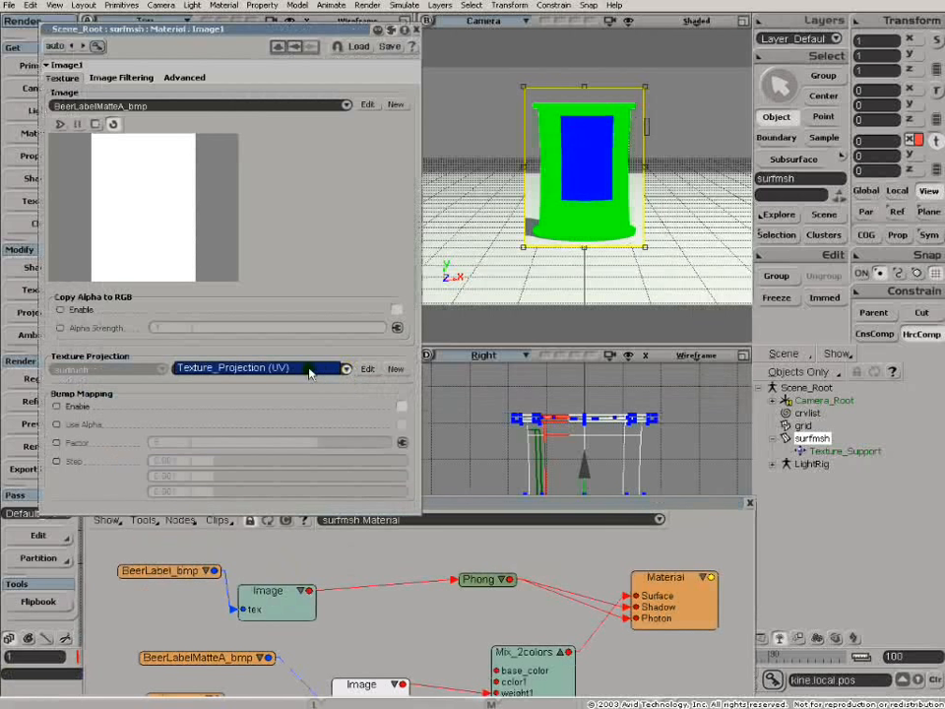
click(416, 29)
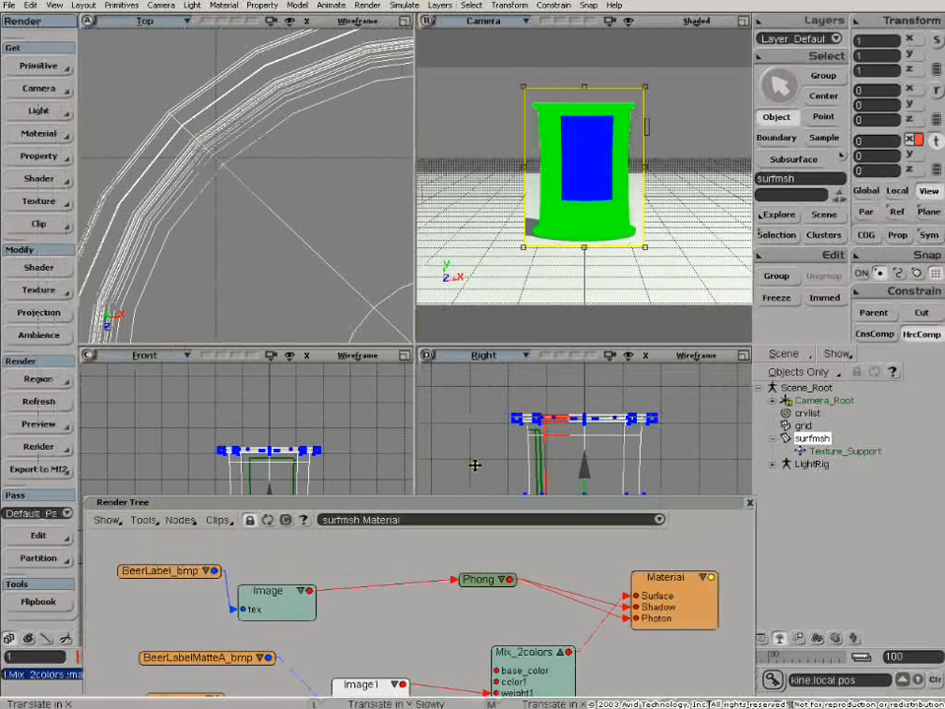
drag(482, 502, 477, 357)
- Review the Mix_2colors properties, rearrange the Phong, Material and mix nodes, and connect the label's Phong to color1 of Mix_2colors
double_click(519, 510)
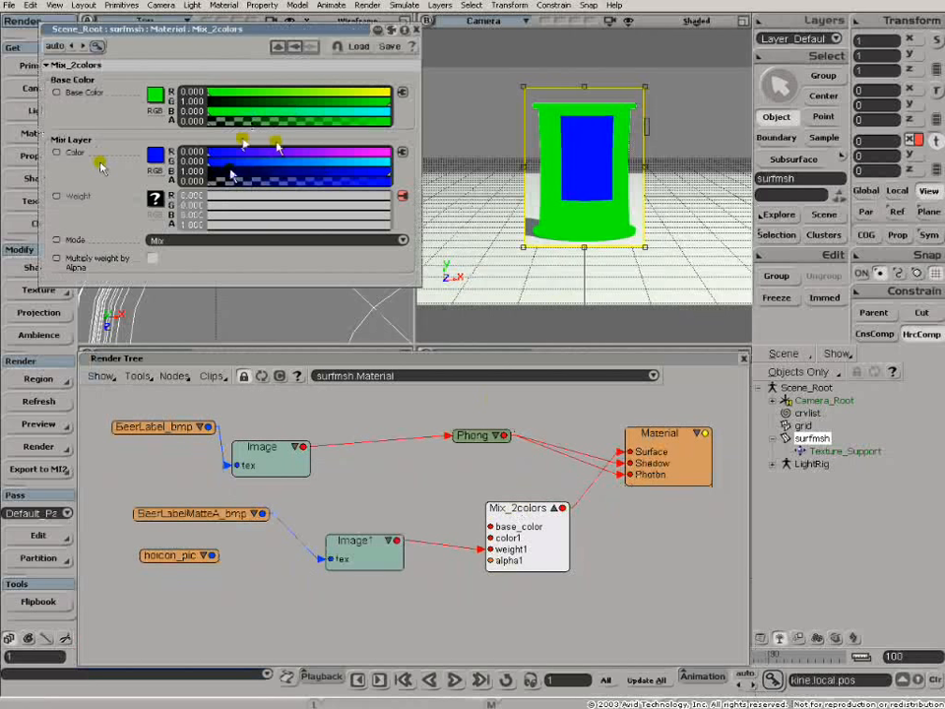
click(415, 29)
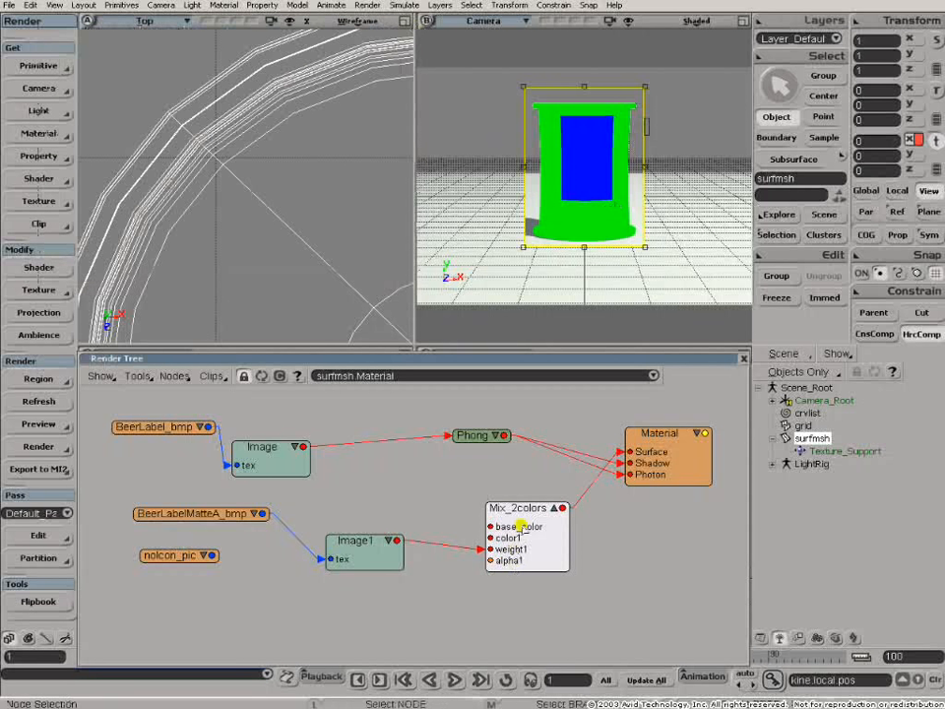
drag(662, 432, 701, 418)
drag(532, 518, 555, 498)
drag(487, 441, 525, 522)
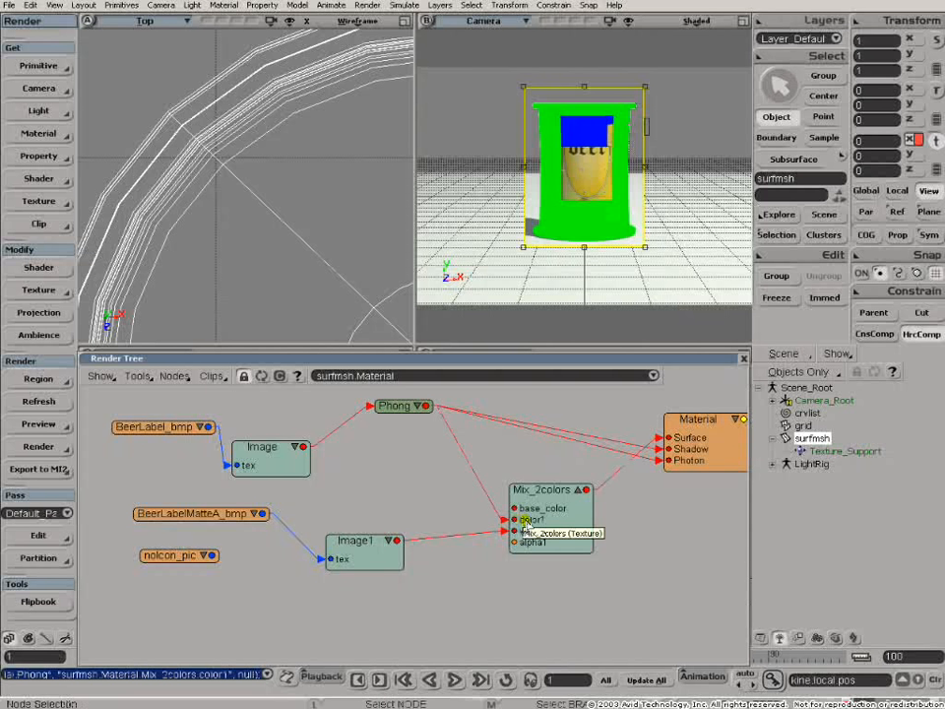
- Add a second Phong node, connect it to base_color of Mix_2colors, and place it above the label's Phong
drag(399, 407, 399, 432)
click(177, 377)
mouse_move(187, 392)
click(305, 391)
drag(362, 405, 544, 508)
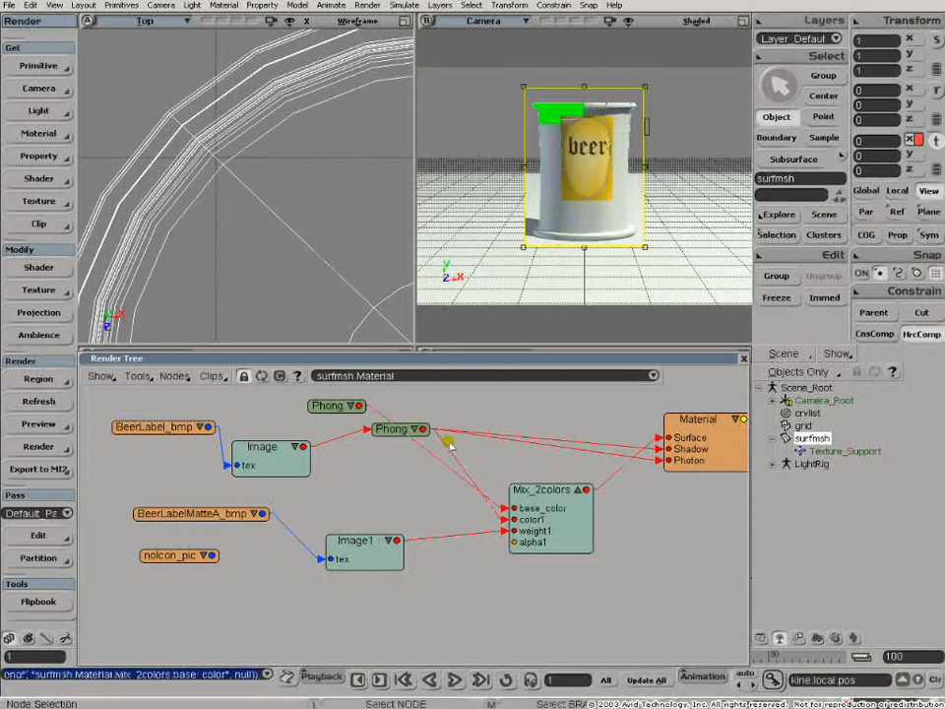
drag(340, 405, 386, 467)
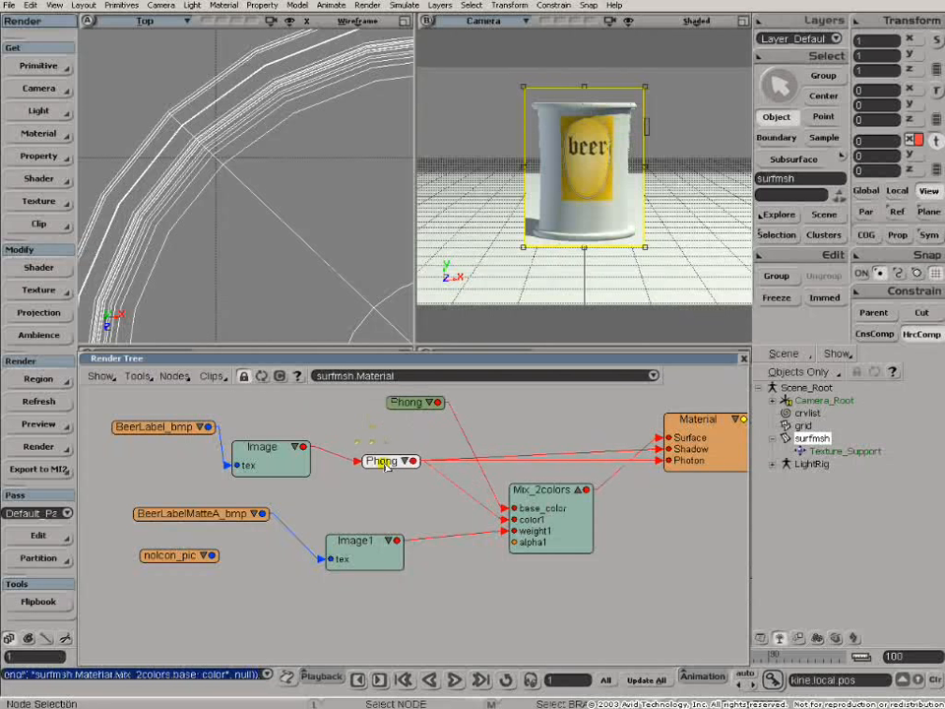
- Set the new Phong's ambient colour to 0.000 and its diffuse colour to 1.000 in all RGB channels
double_click(421, 413)
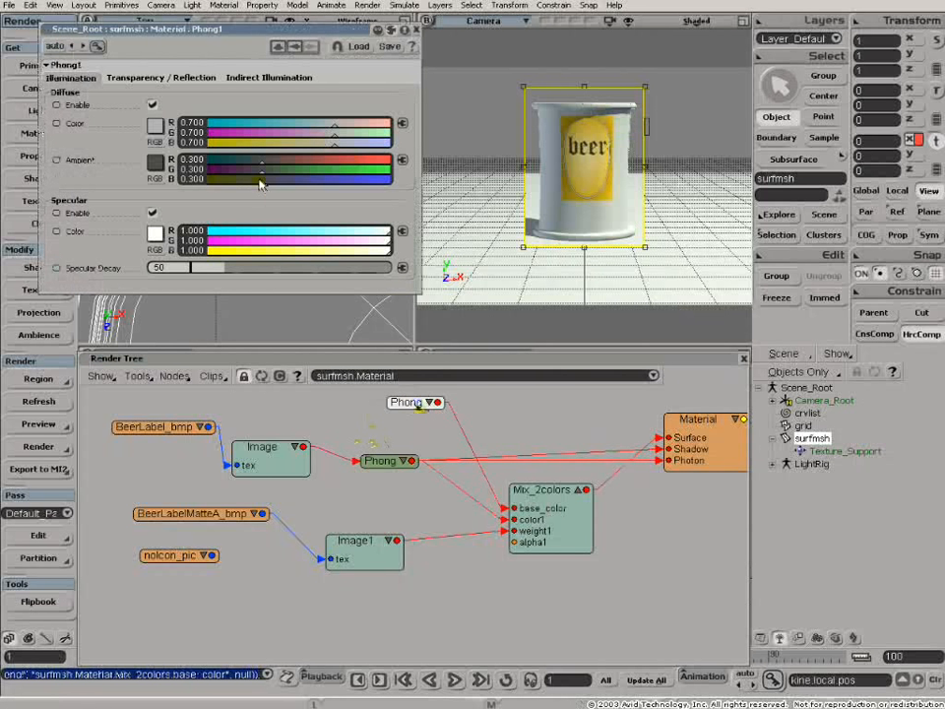
drag(260, 184, 185, 187)
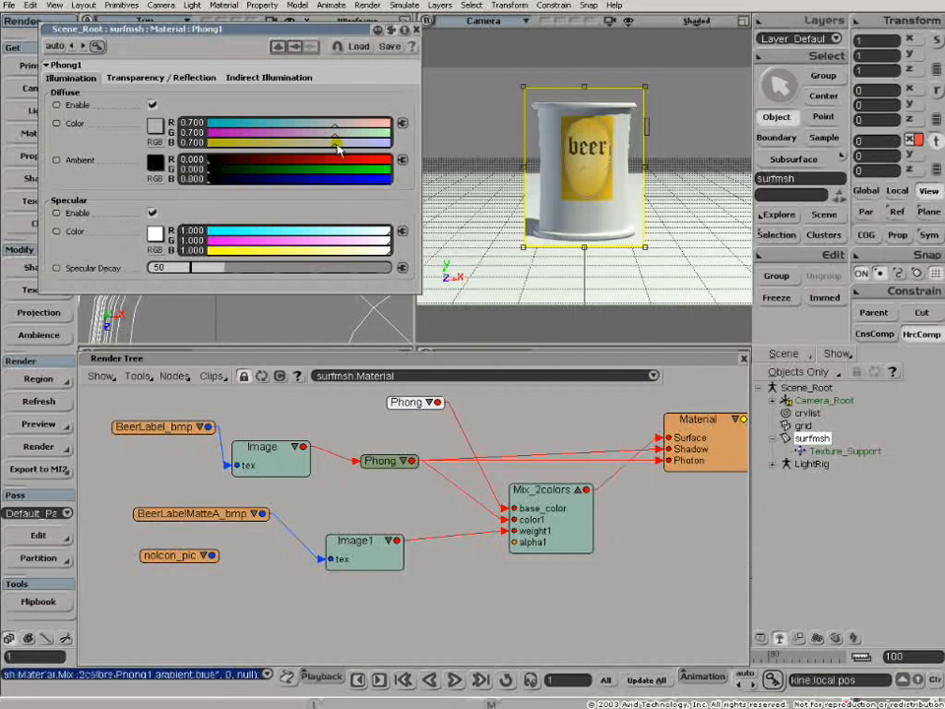
drag(335, 146, 389, 144)
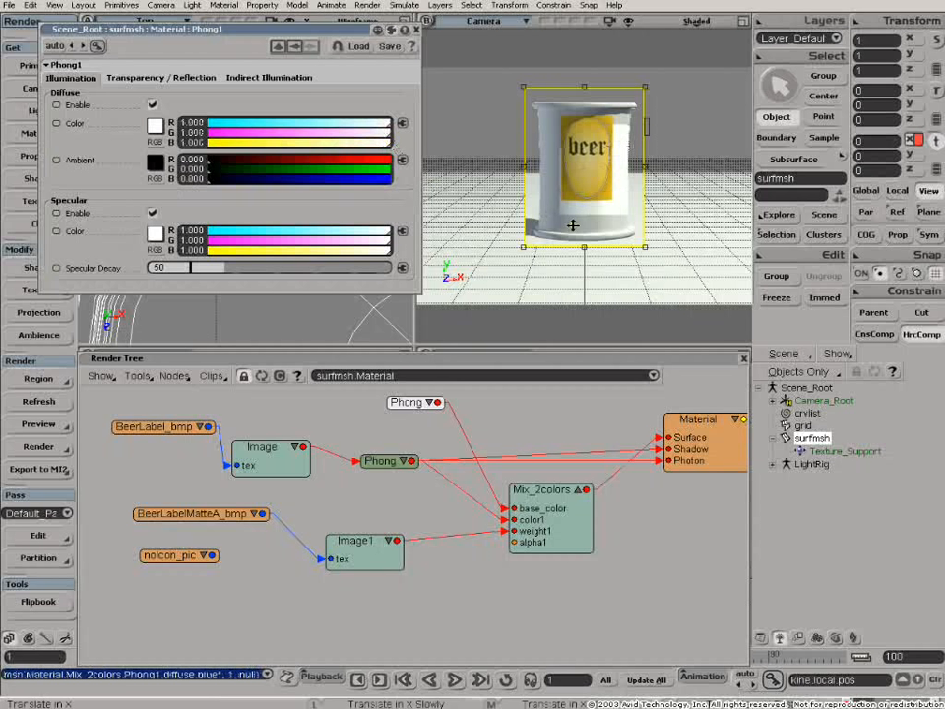
drag(365, 132, 319, 133)
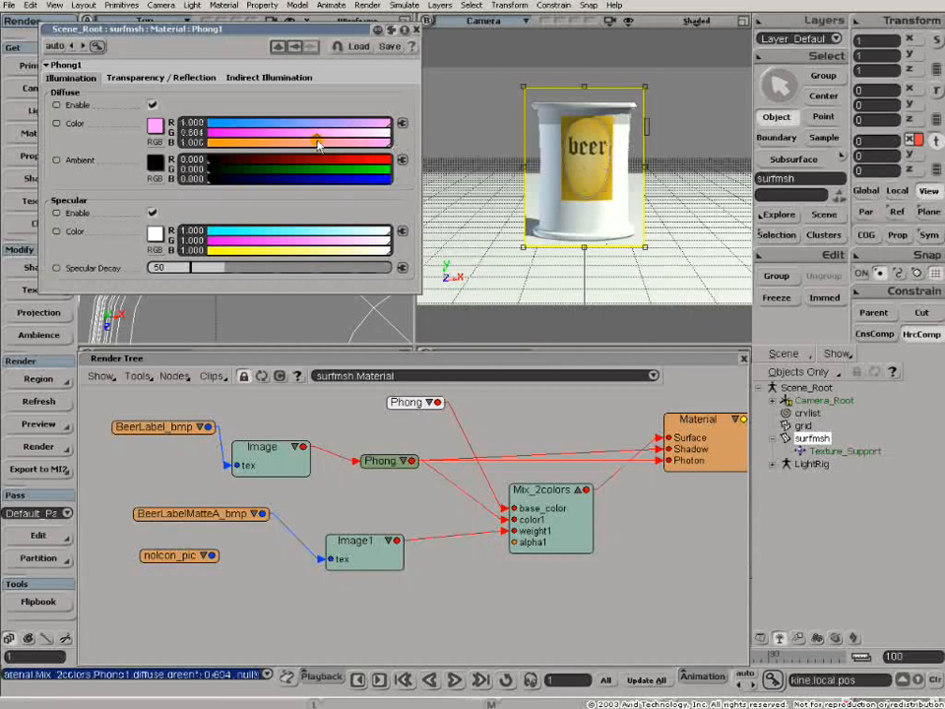
drag(317, 136, 393, 133)
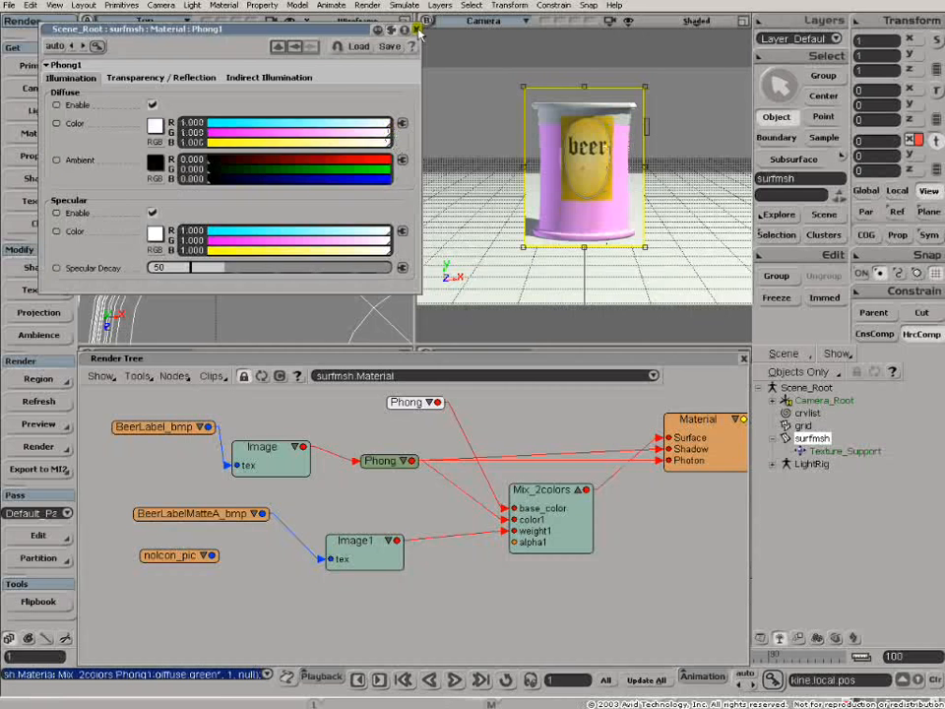
click(418, 30)
- Disconnect the label's Phong from the Material's Shadow and Photon inputs, collapse the Material node and reposition it with Mix_2colors
drag(657, 437, 601, 423)
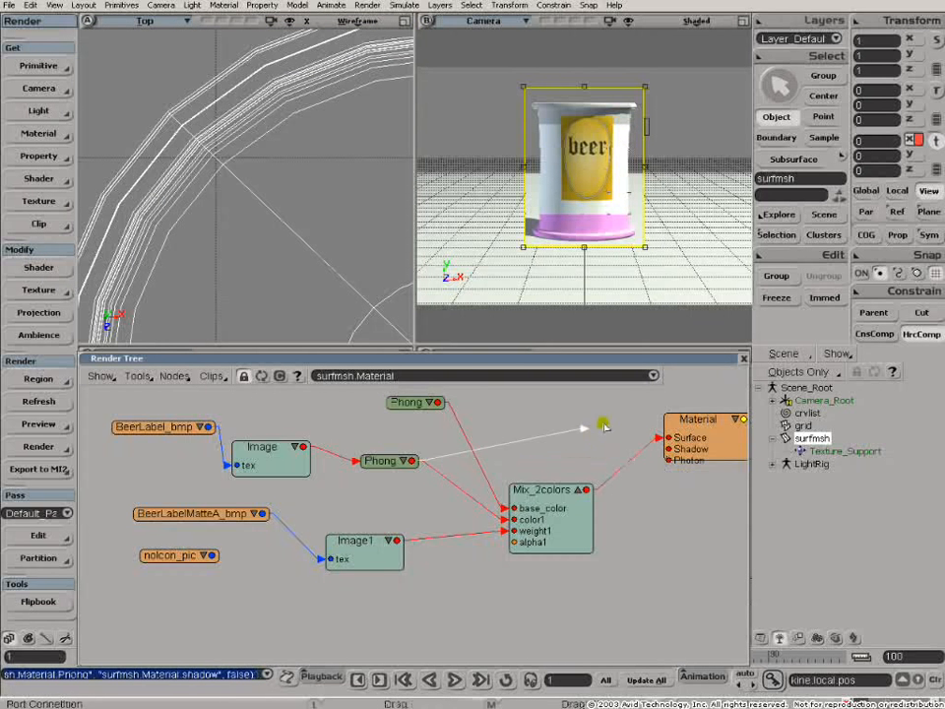
drag(700, 422, 653, 426)
click(692, 423)
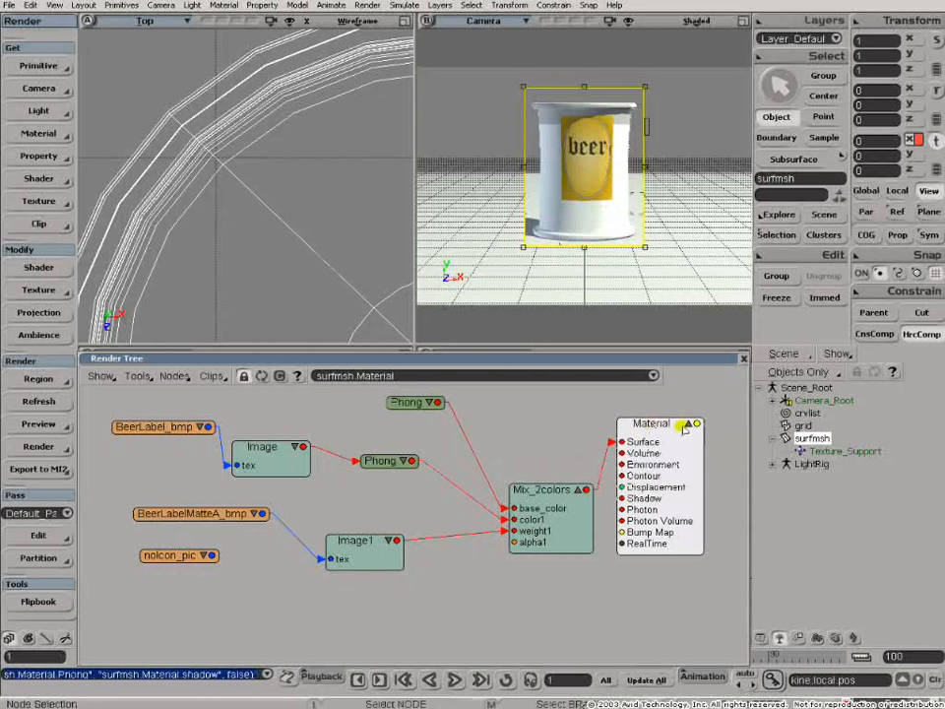
click(690, 423)
drag(670, 426, 696, 492)
drag(527, 501, 546, 452)
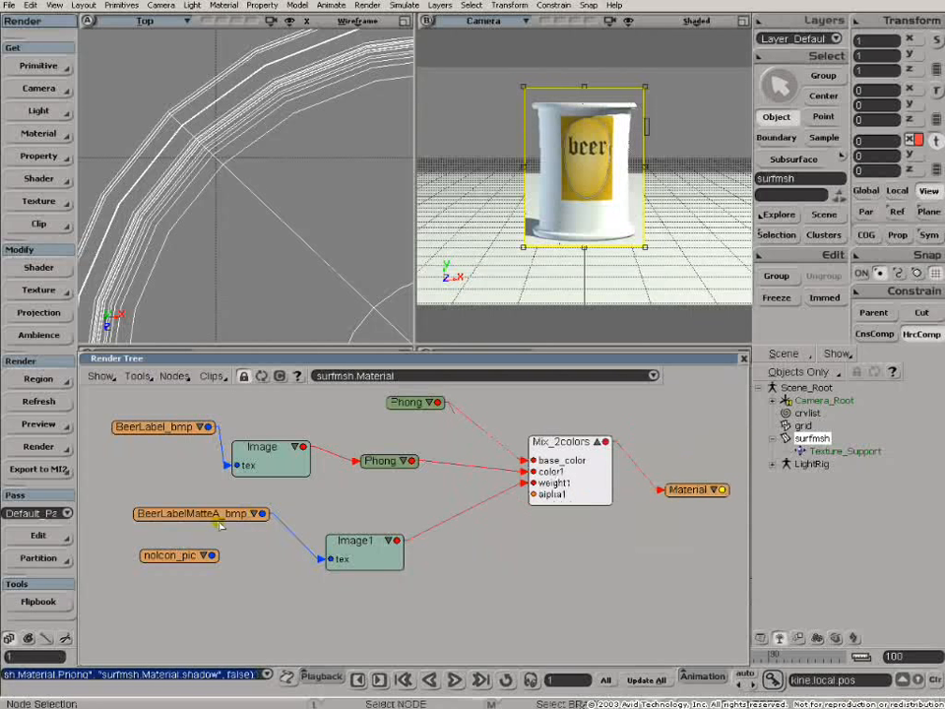
- Tidy the render tree by moving noIcon_pic aside, lowering the matte branch and lining up the two Phong nodes
drag(169, 559, 50, 575)
drag(218, 513, 223, 555)
drag(372, 546, 370, 545)
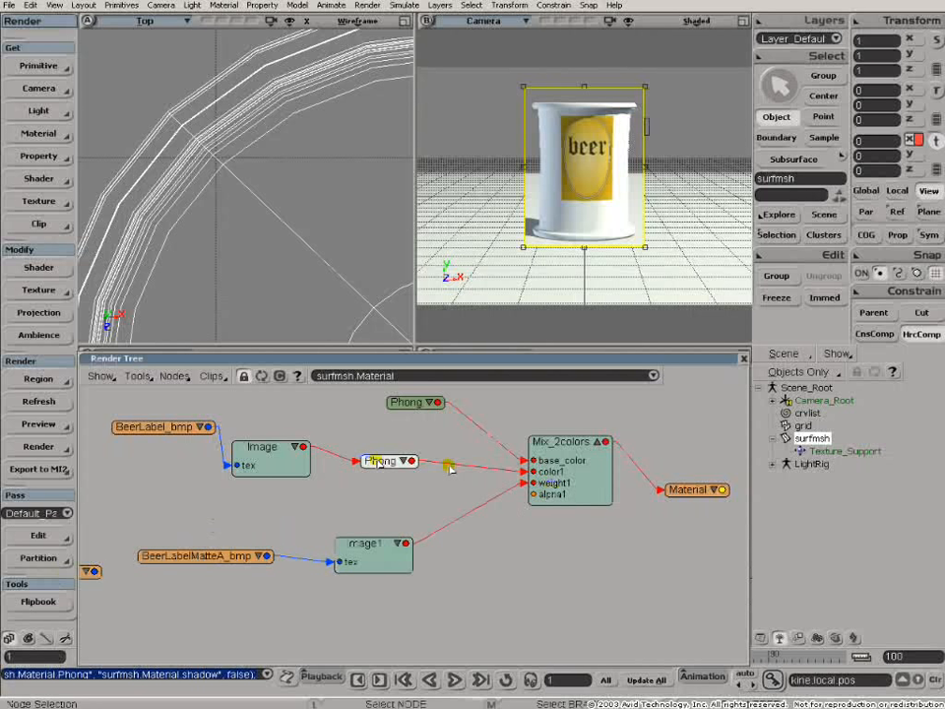
drag(379, 460, 379, 448)
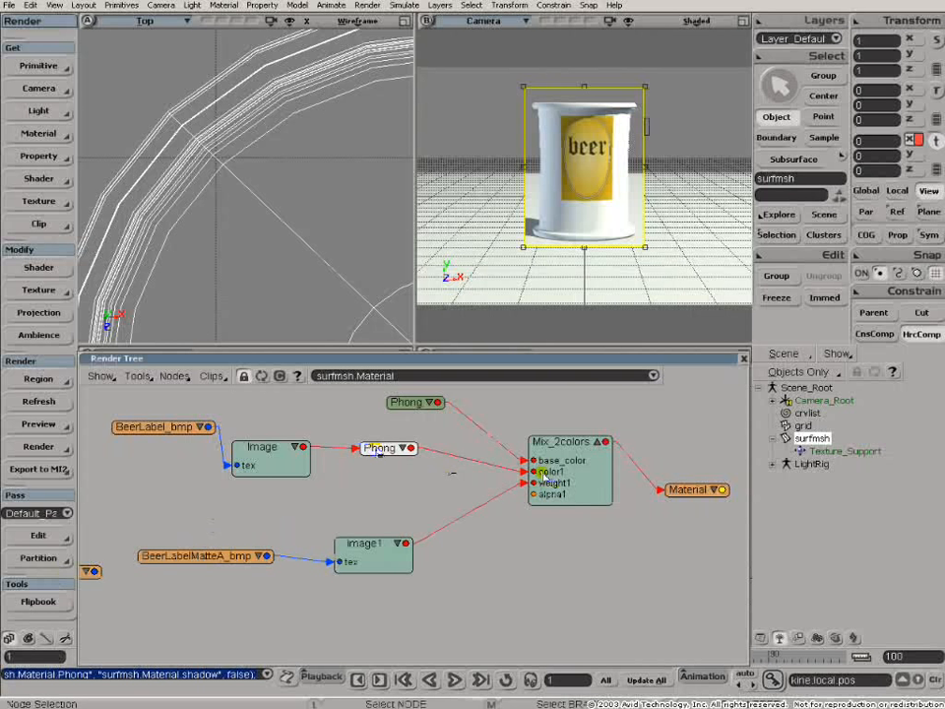
drag(413, 408, 370, 444)
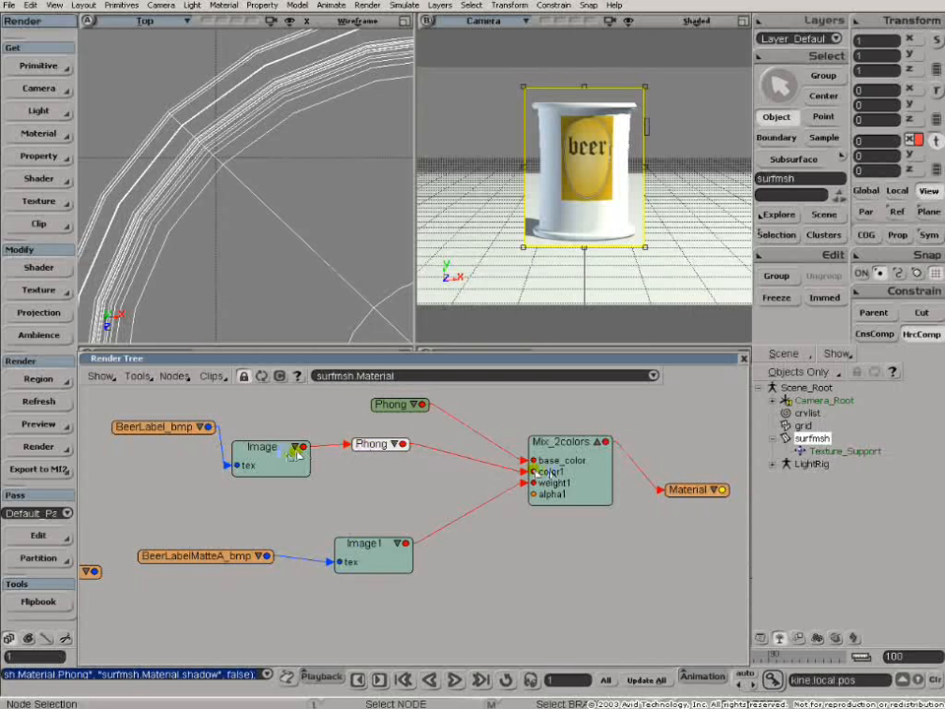
- Load BeerLabelMatteB.bmp from file as a new clip into the matte Image1 node
double_click(367, 544)
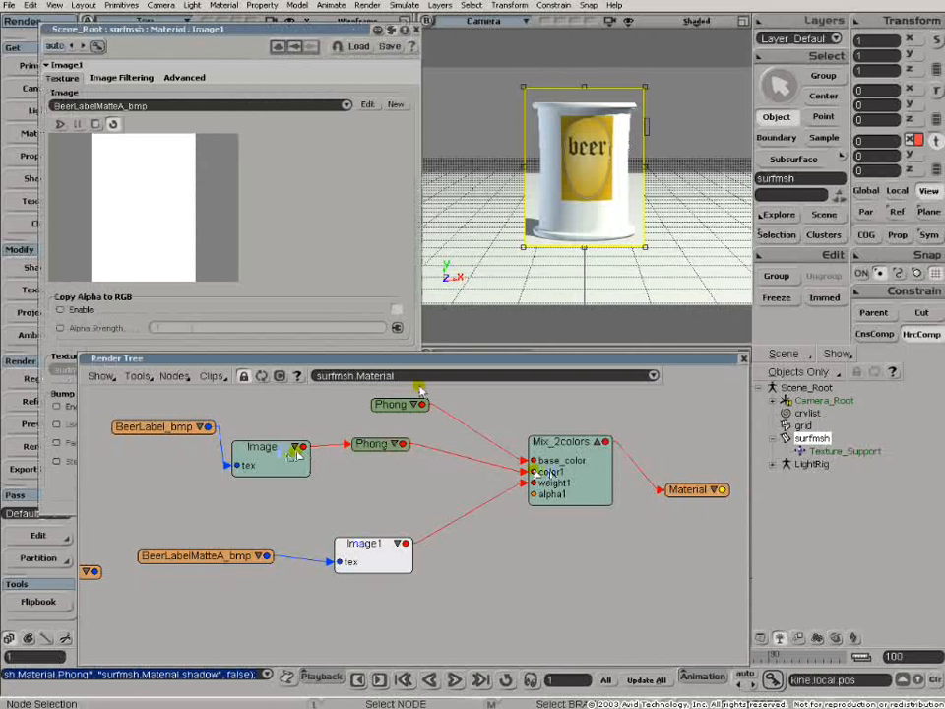
drag(421, 356, 468, 436)
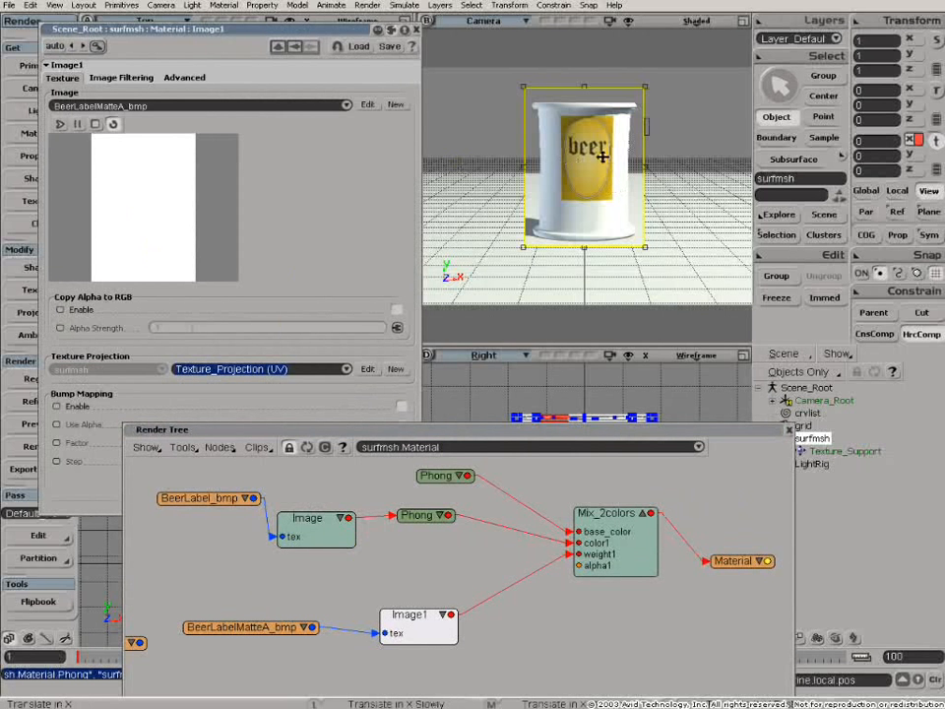
click(395, 104)
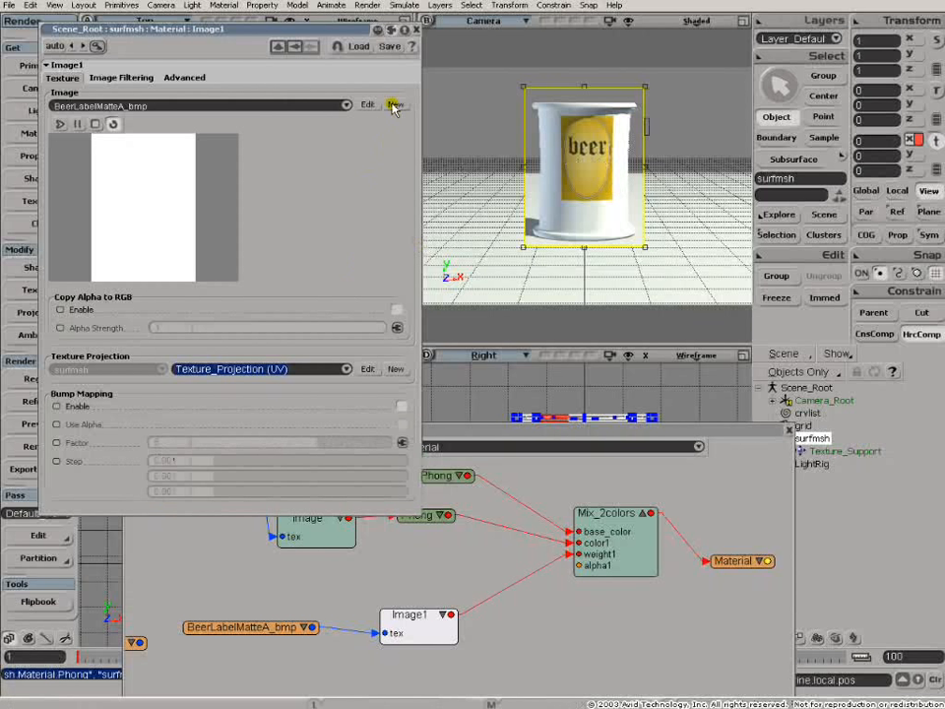
click(410, 121)
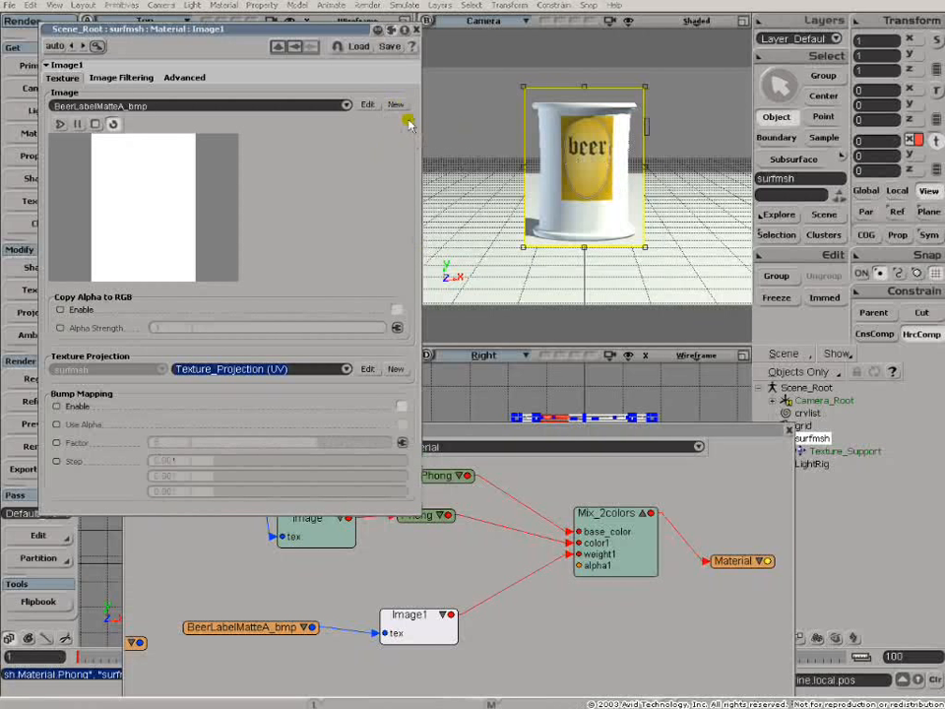
double_click(367, 304)
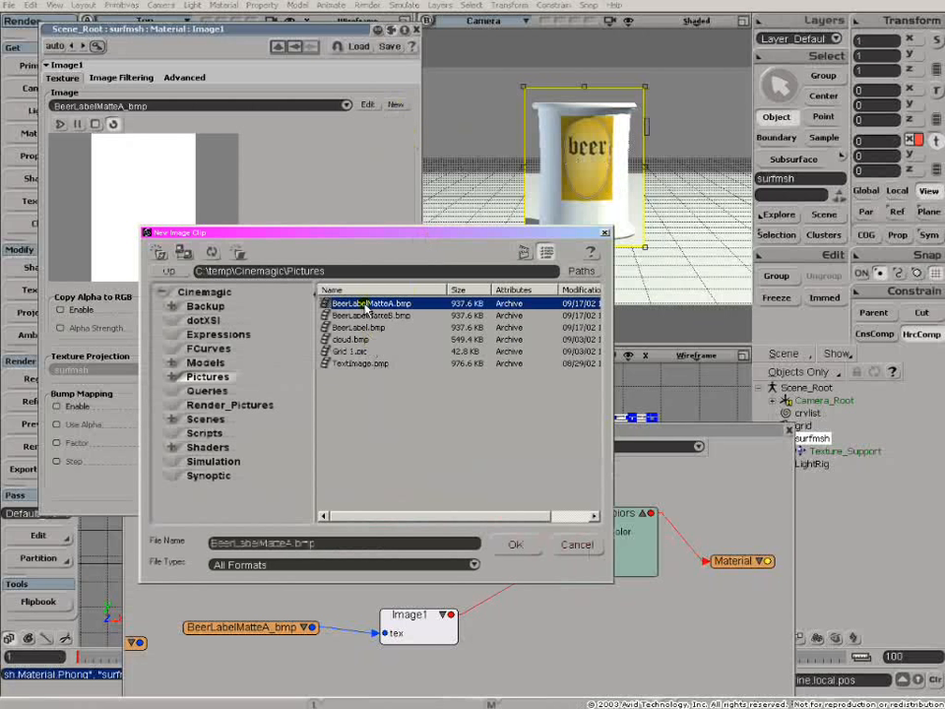
click(394, 104)
click(413, 119)
double_click(359, 326)
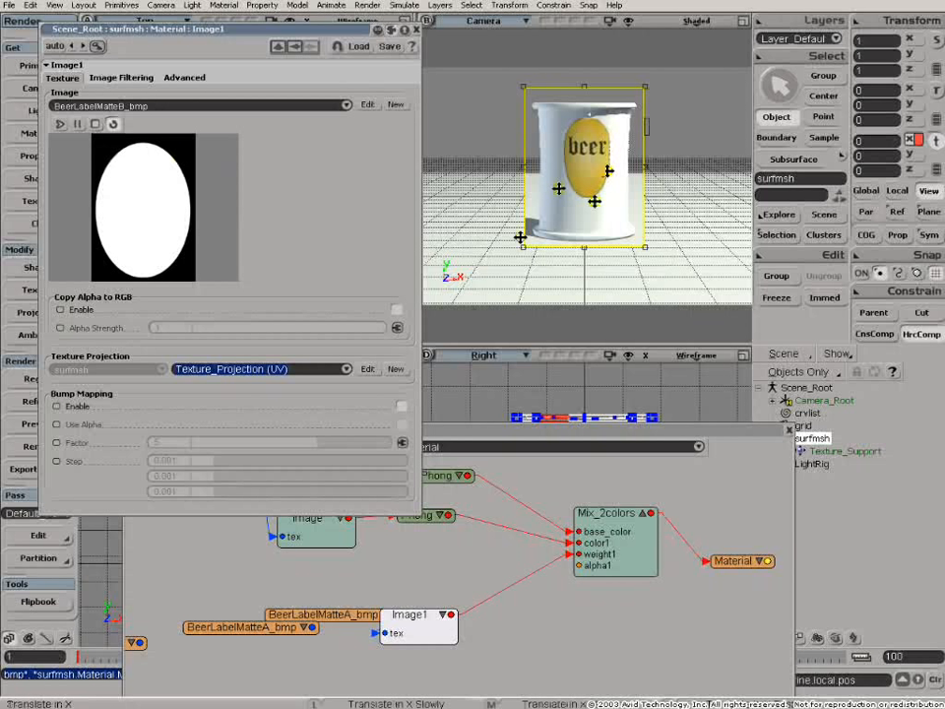
- Switch the matte Image1 node to a new clip made from the existing BeerLabelMatteA_bmp source
click(395, 104)
mouse_move(433, 136)
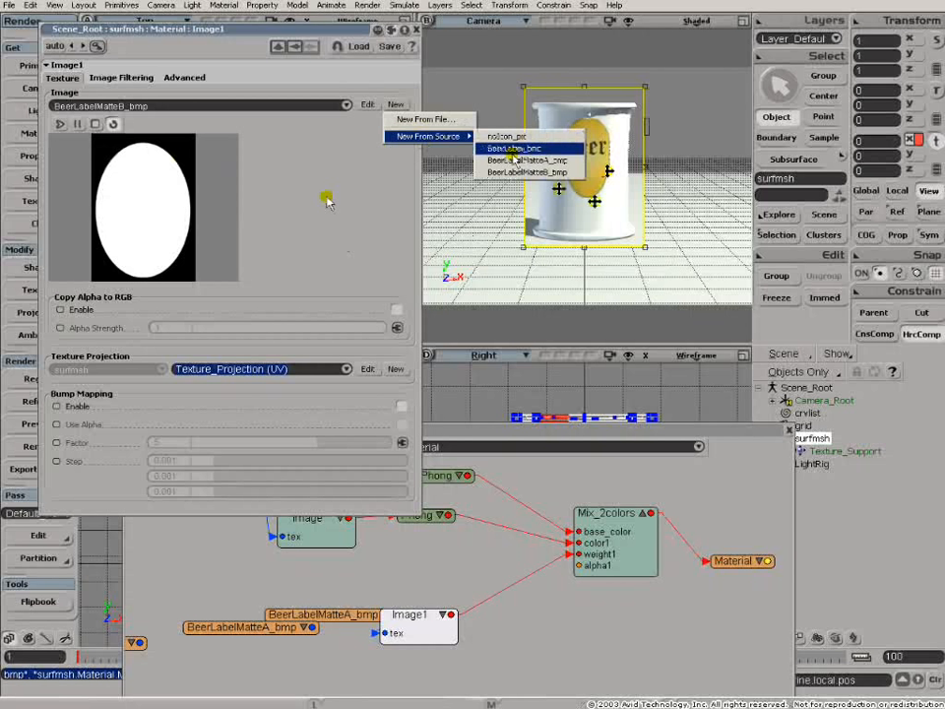
click(513, 161)
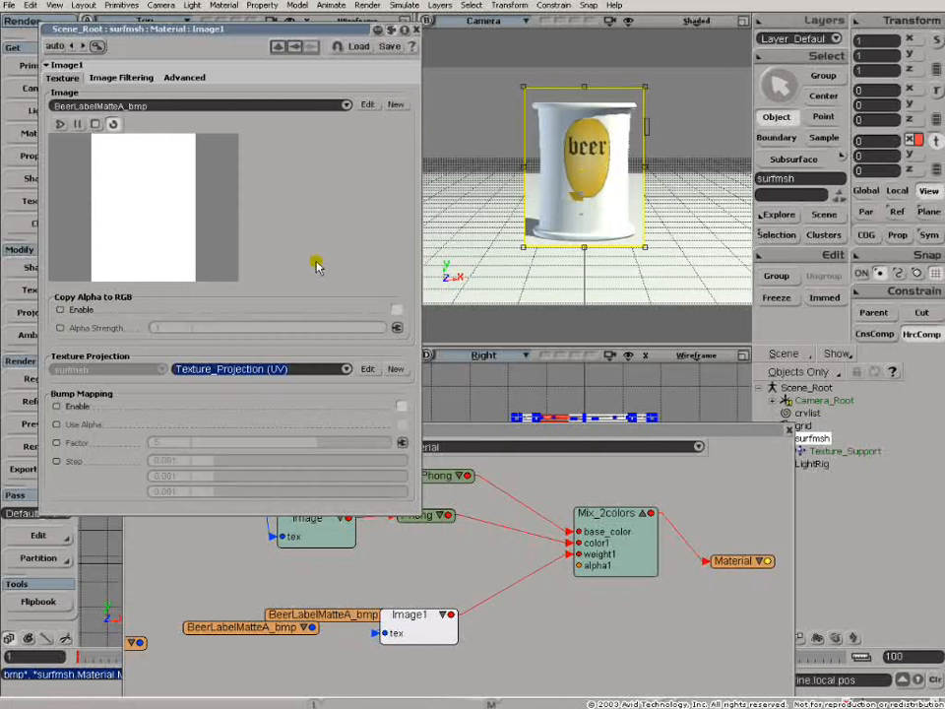
click(417, 28)
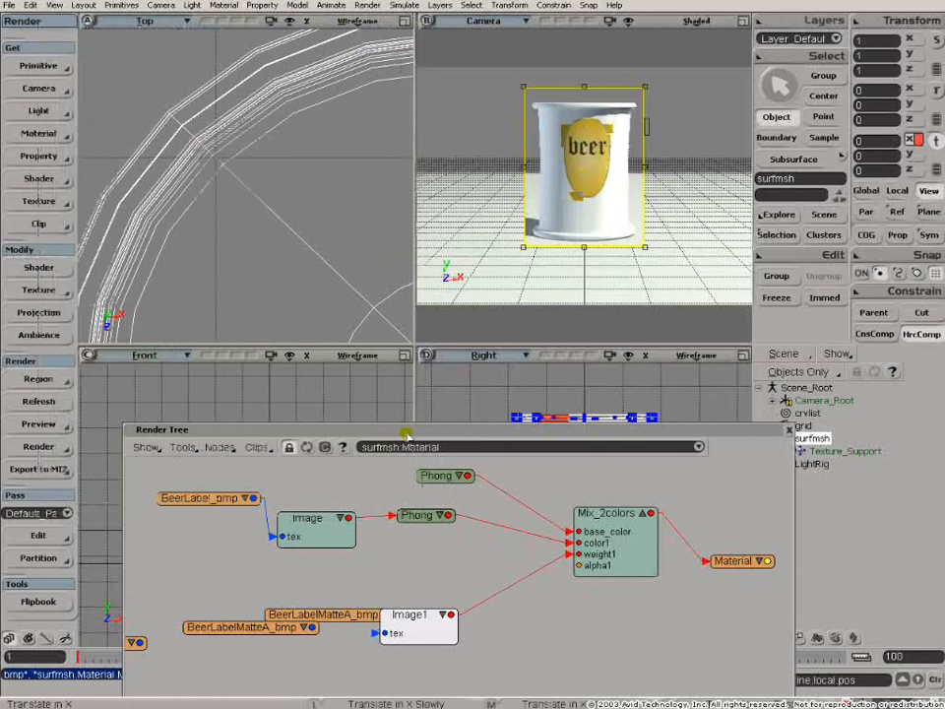
- Separate the overlapping matte clips and label nodes in the render tree, and open the label Image node's properties
drag(408, 615, 484, 596)
click(352, 618)
drag(352, 619, 311, 622)
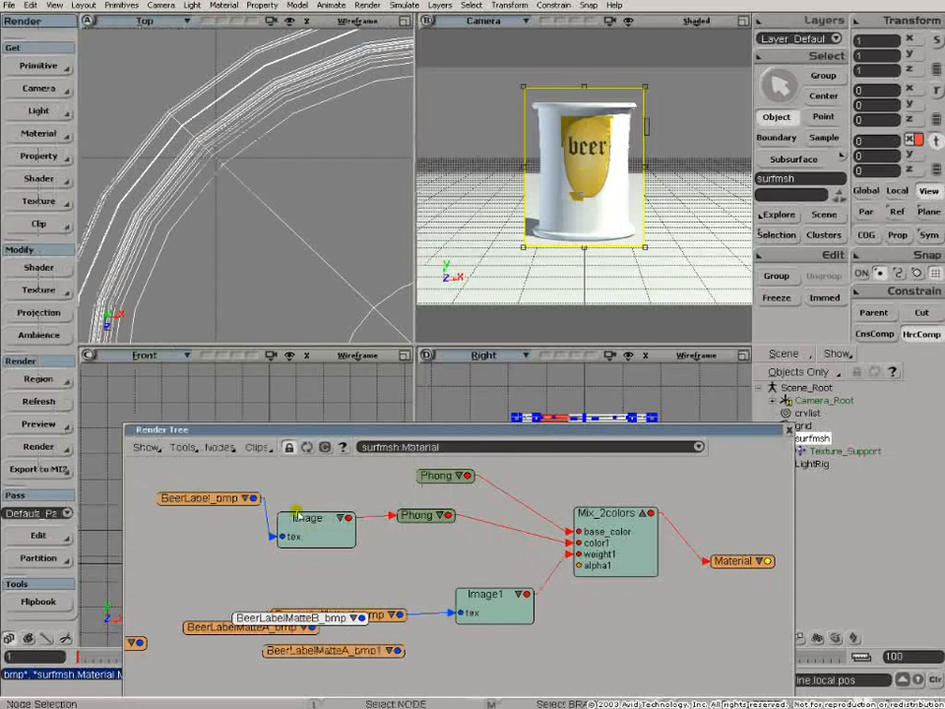
drag(209, 500, 180, 516)
drag(299, 525, 285, 495)
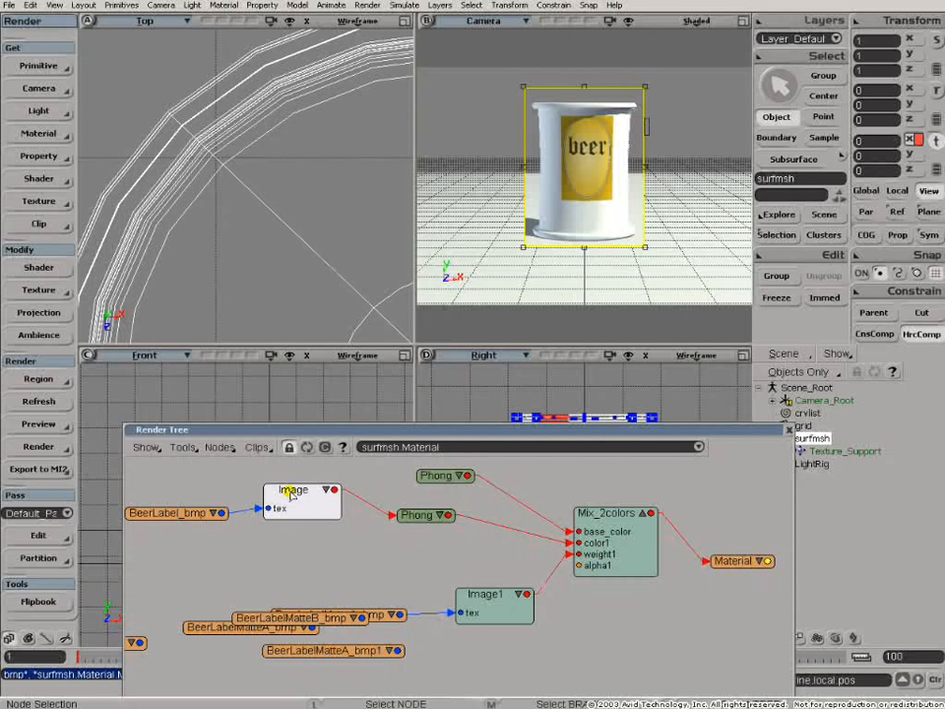
double_click(291, 495)
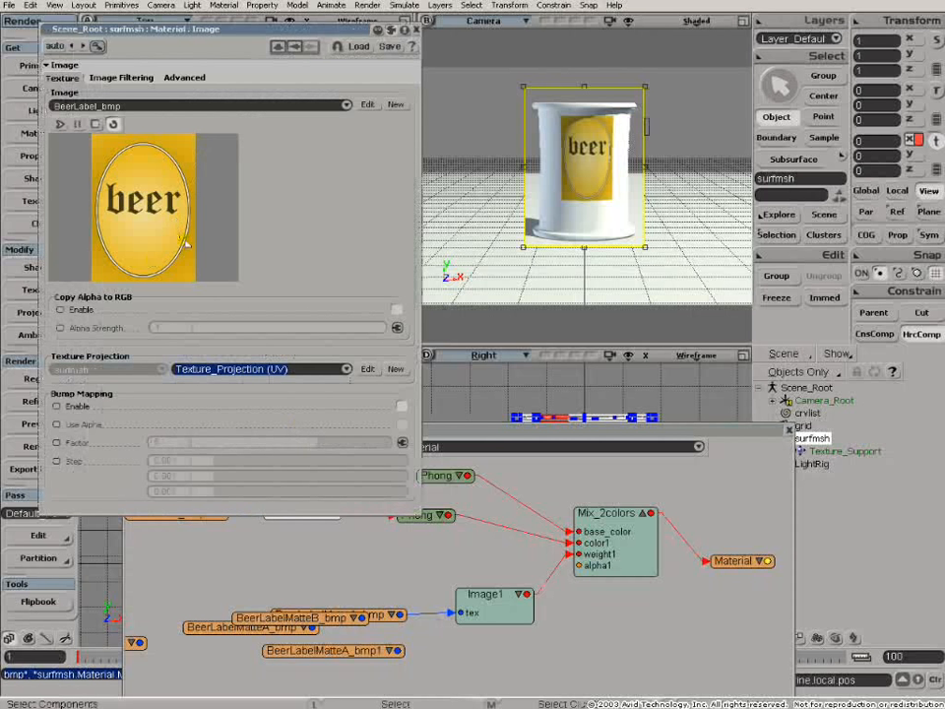
- Preview the label image's alpha channel, restore the display of all channels, and close the Image properties
right_click(146, 197)
mouse_move(190, 269)
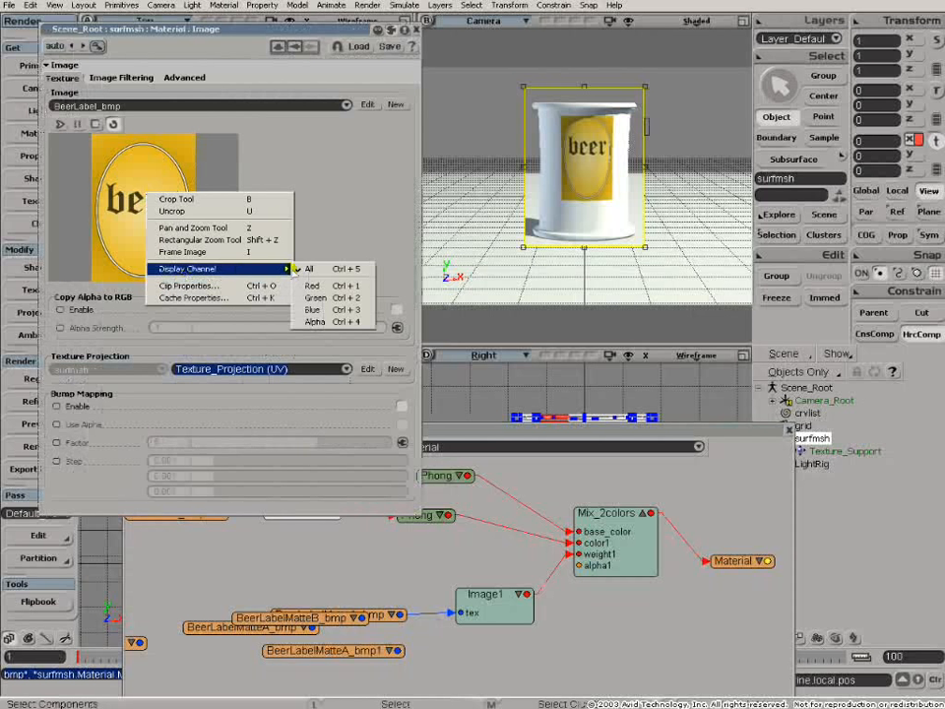
click(315, 322)
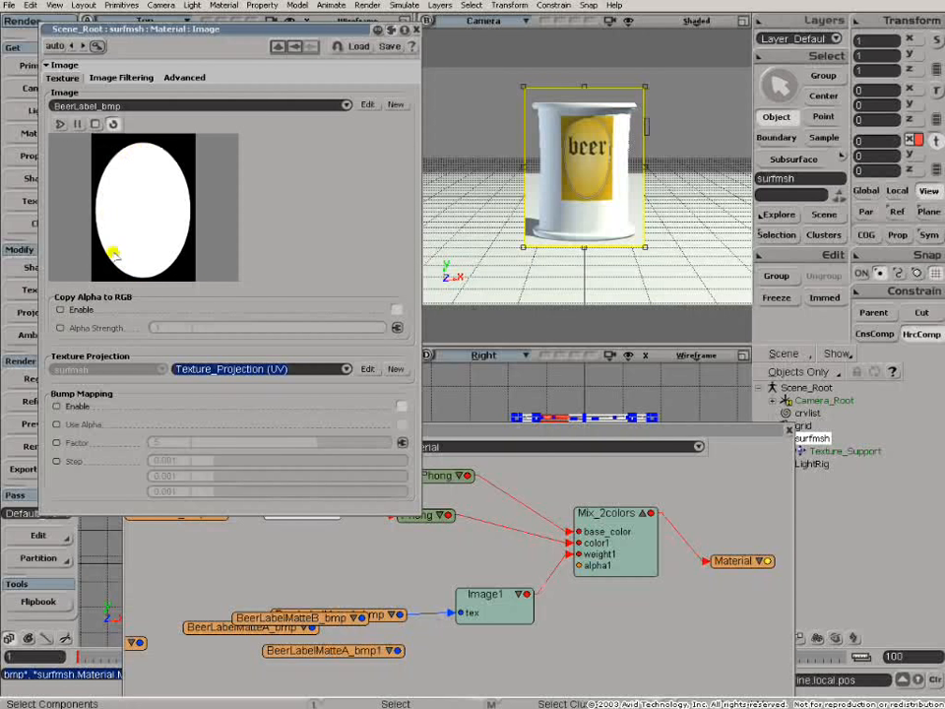
right_click(138, 184)
mouse_move(187, 262)
click(298, 264)
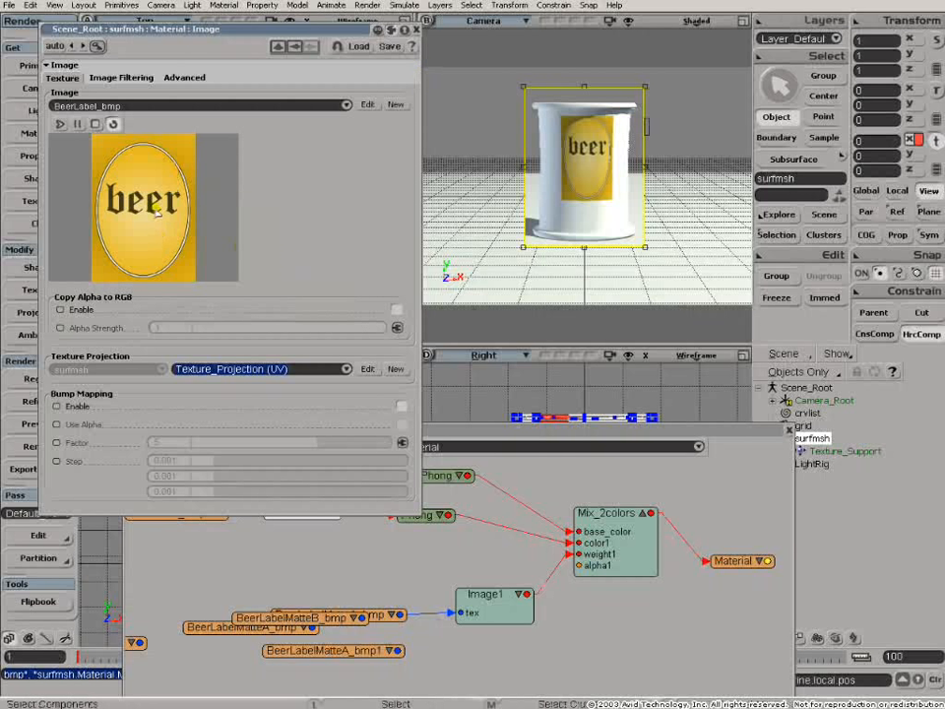
click(416, 28)
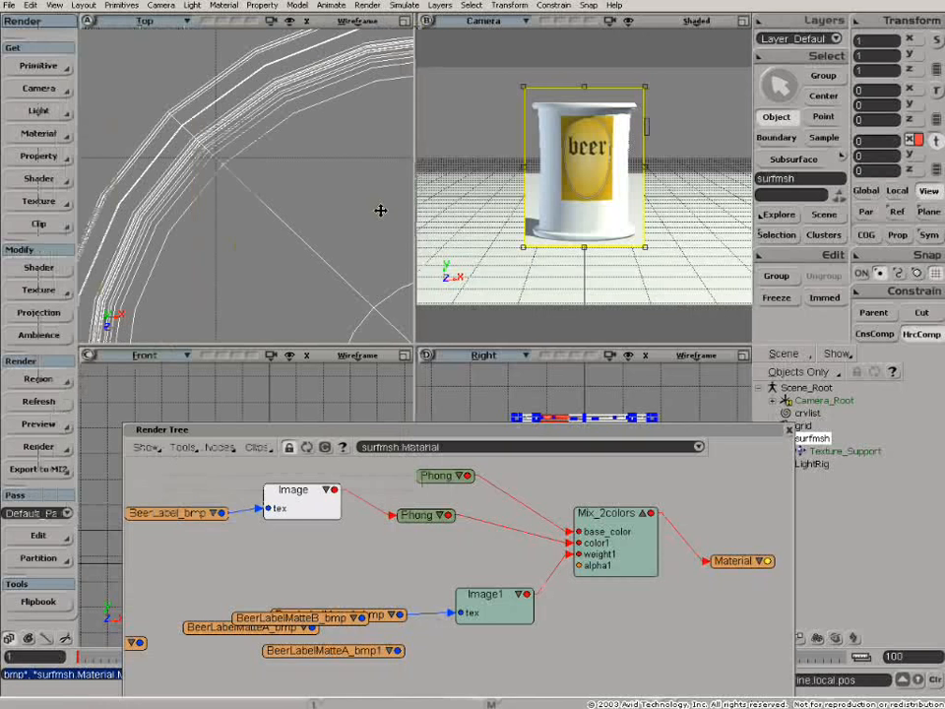
- Add a Color Channels Picker node below the label Image node and review its channel options, keeping Channel RGBA on Alpha
click(221, 447)
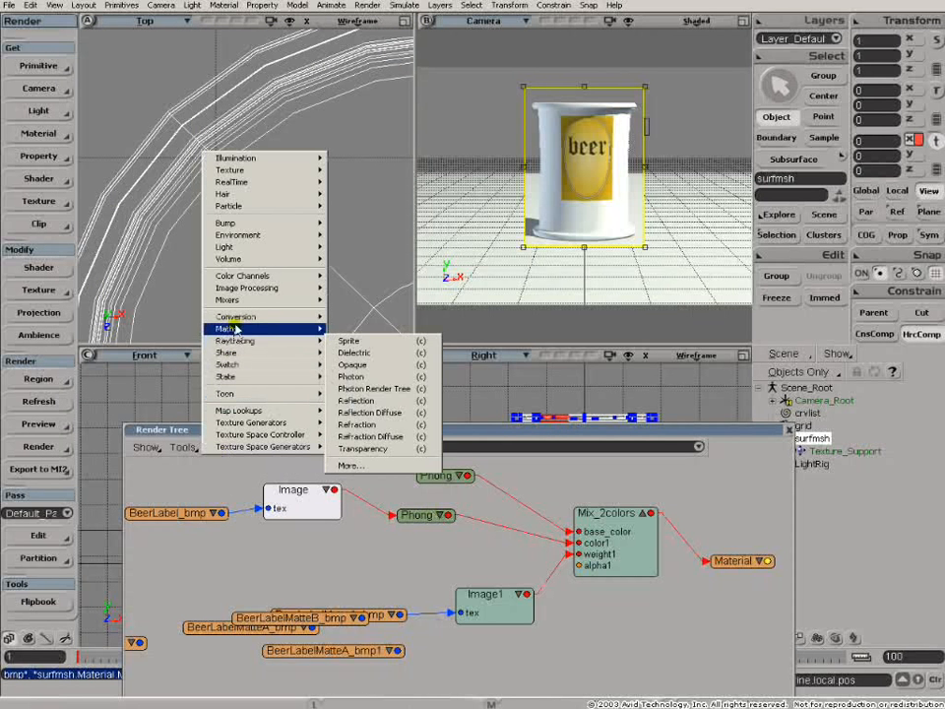
mouse_move(237, 302)
mouse_move(298, 276)
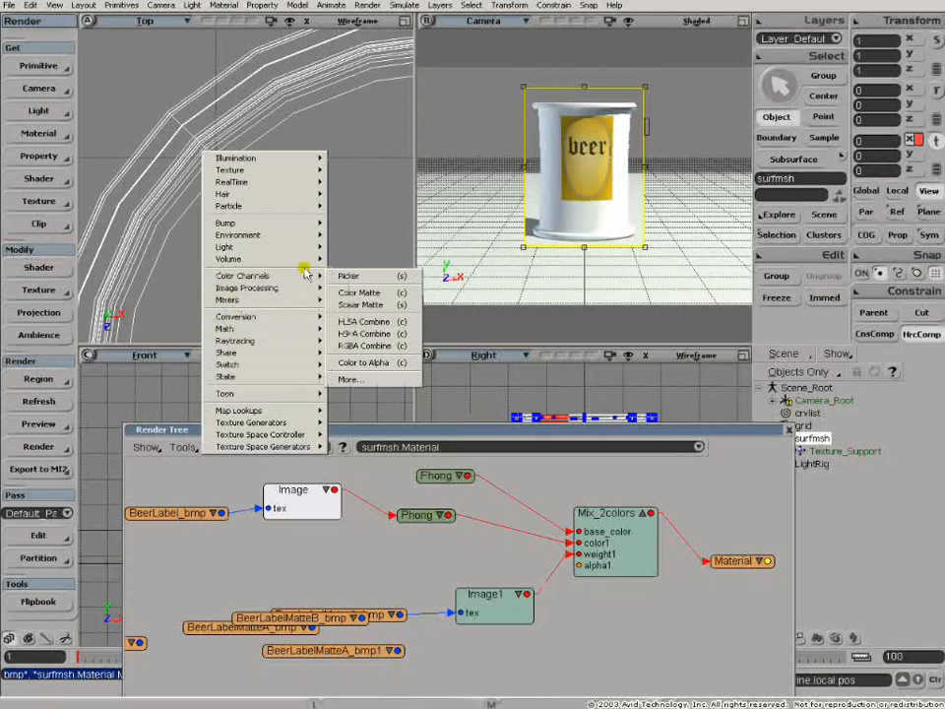
click(353, 277)
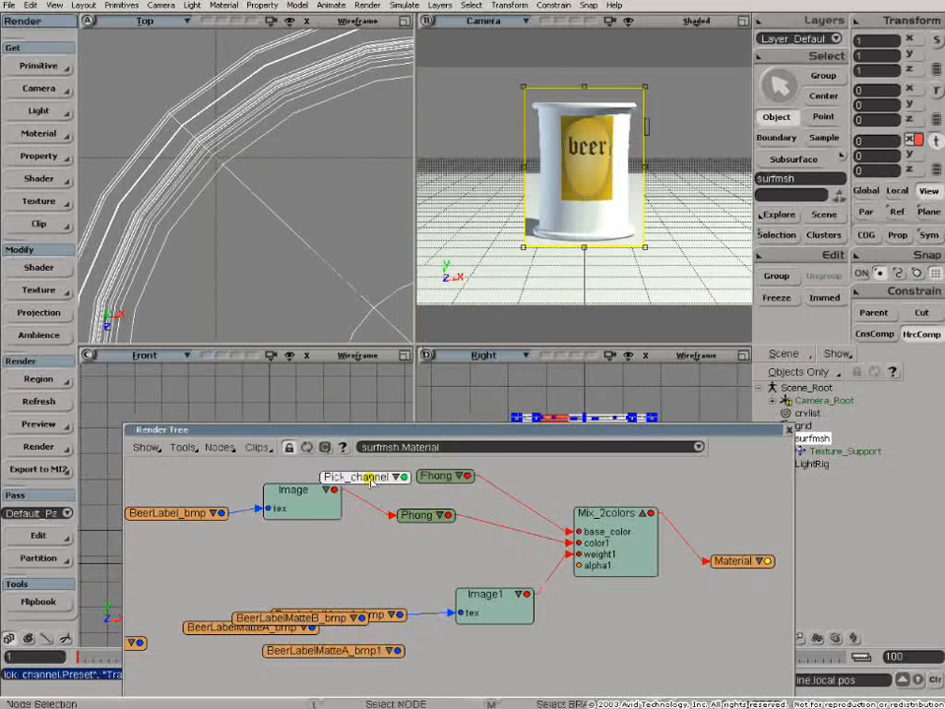
drag(360, 477, 360, 552)
double_click(360, 552)
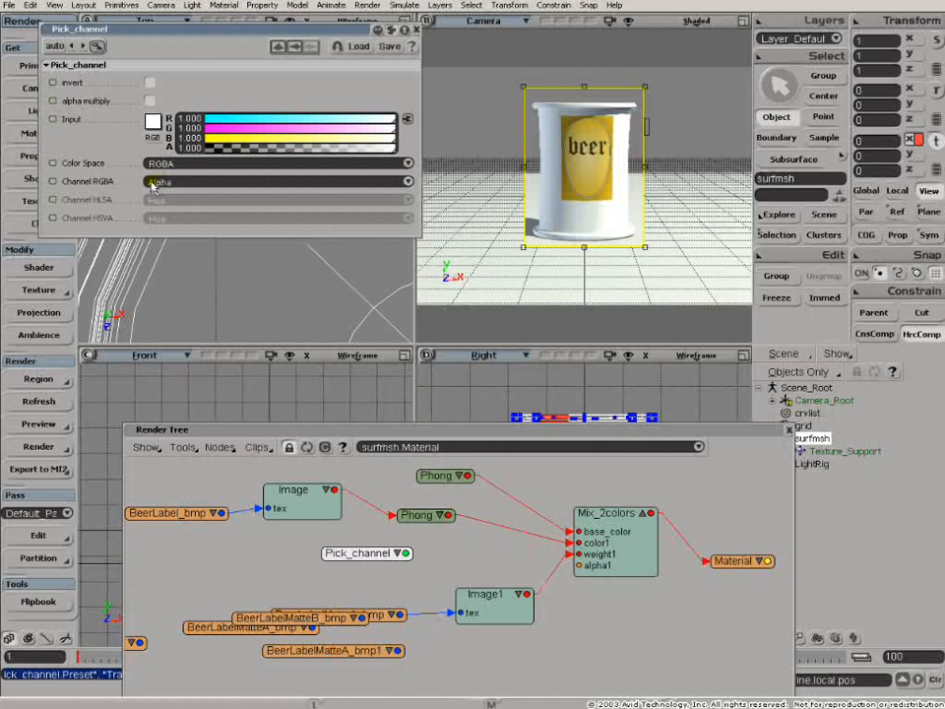
click(318, 180)
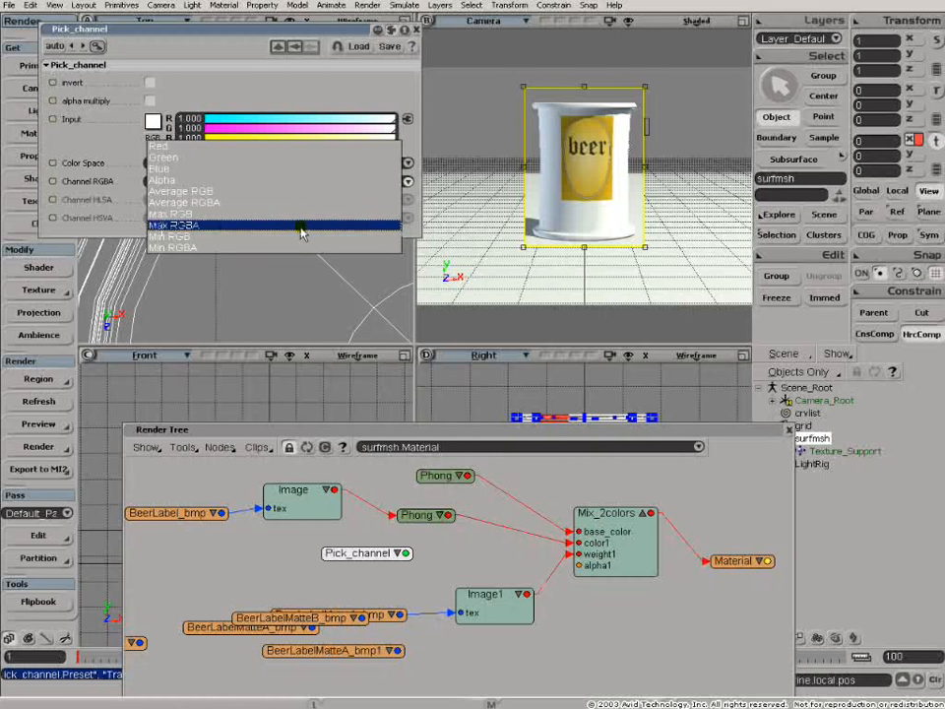
click(416, 29)
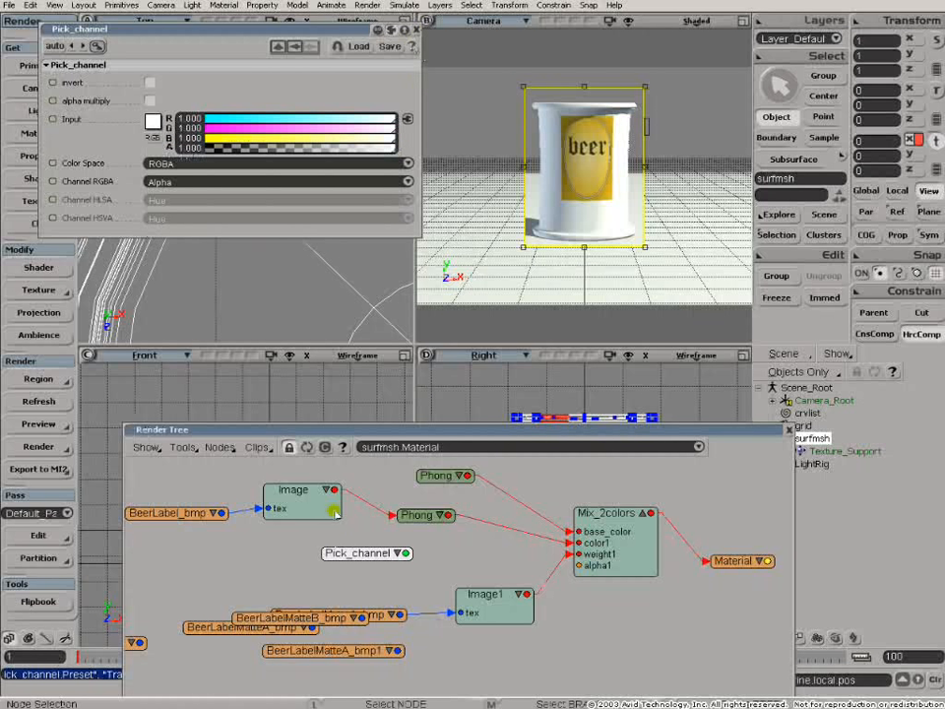
- Make room around the label Phong and connect the label Image's output to the Pick_channel node's input
drag(342, 552, 419, 503)
drag(336, 492, 419, 558)
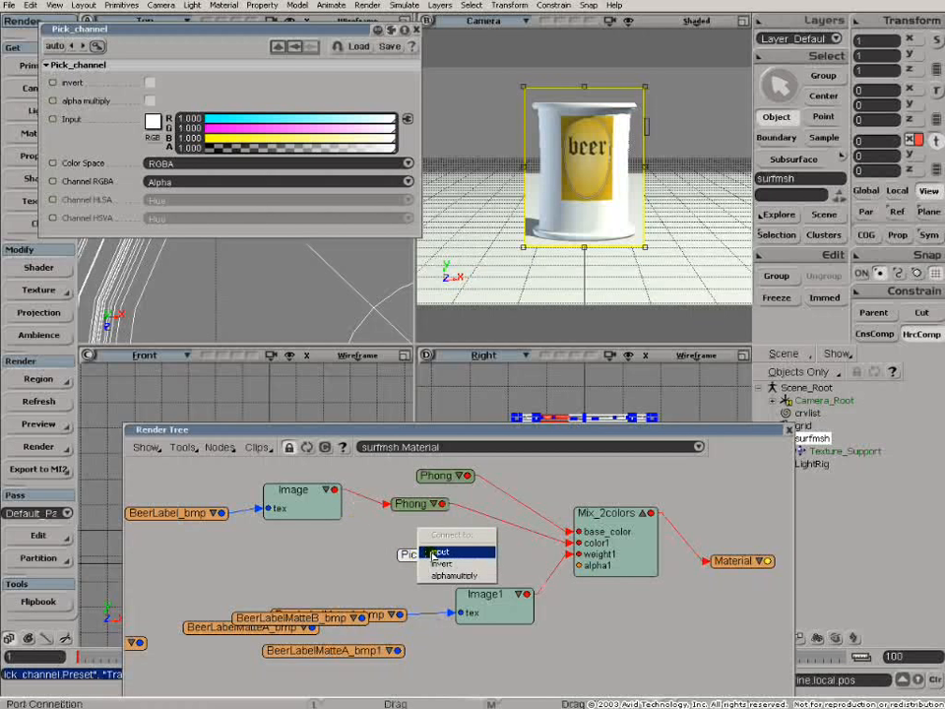
click(434, 553)
click(413, 549)
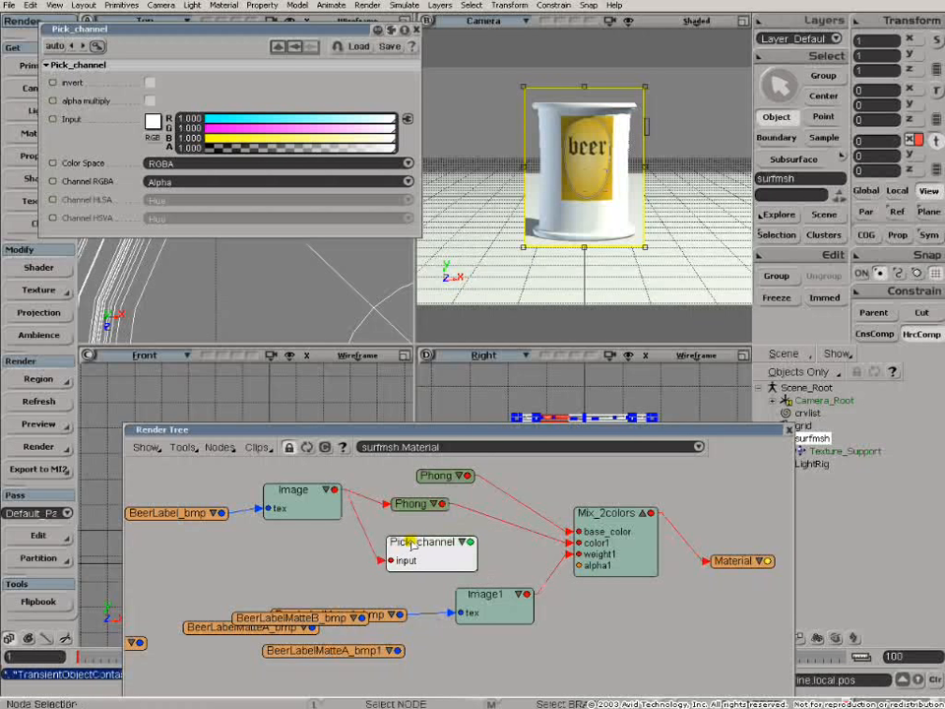
- Connect Pick_channel's output to the weight1 input of Mix_2colors and line up the resulting Scalar2color node between them
drag(458, 544, 483, 552)
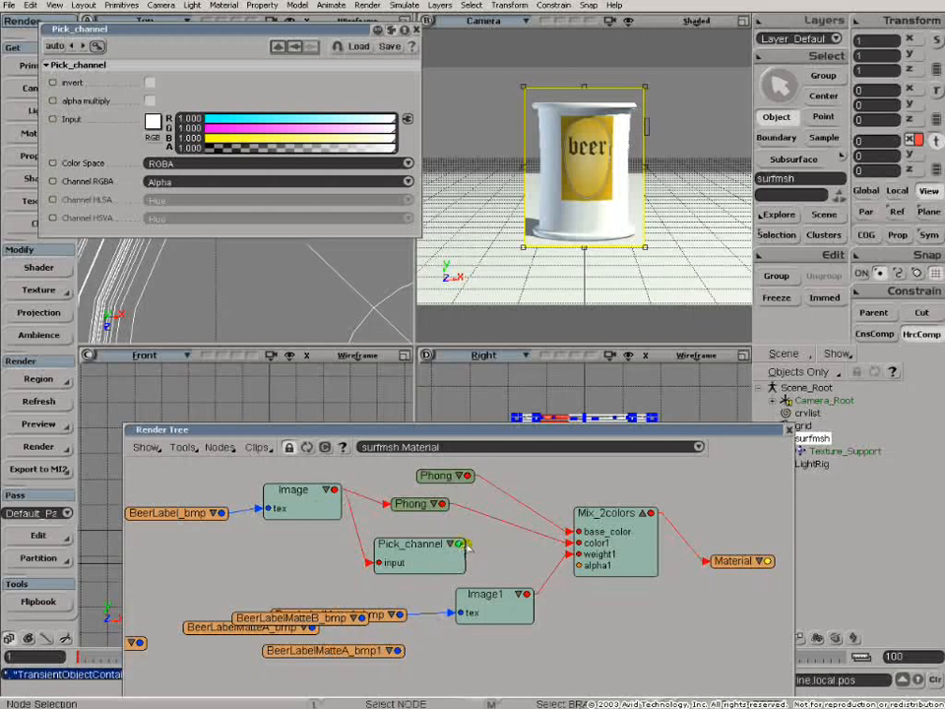
drag(466, 548, 608, 562)
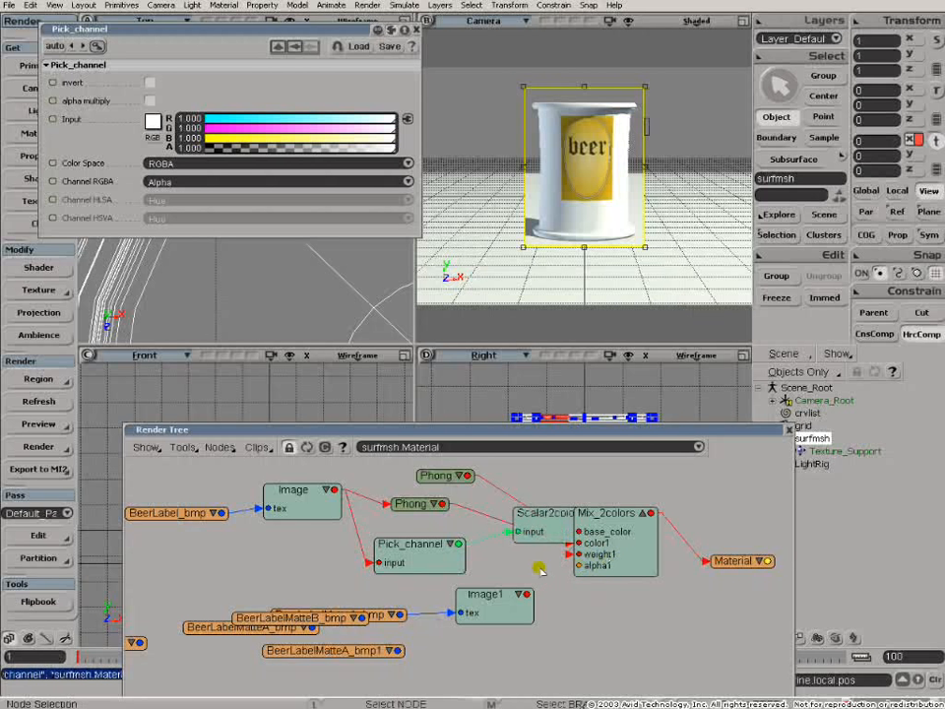
drag(550, 519, 520, 548)
drag(434, 559, 357, 557)
drag(549, 552, 482, 551)
click(480, 544)
drag(357, 554, 374, 554)
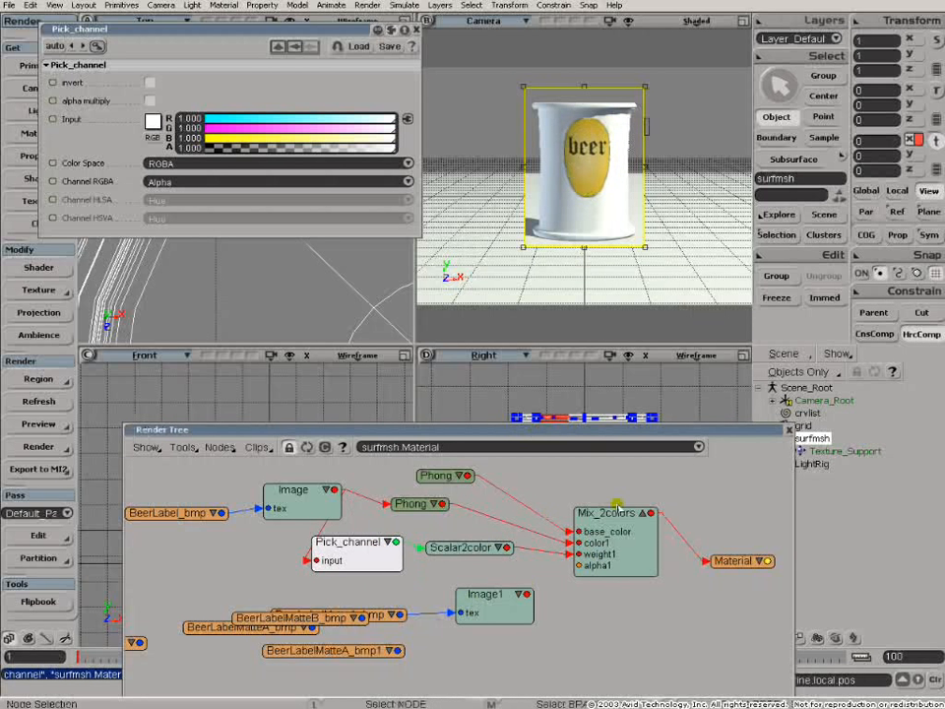
- Move Mix_2colors aside, delete the matte Image1 node, and clear the unused clips out of the render tree
drag(654, 509, 701, 486)
click(504, 627)
key(Delete)
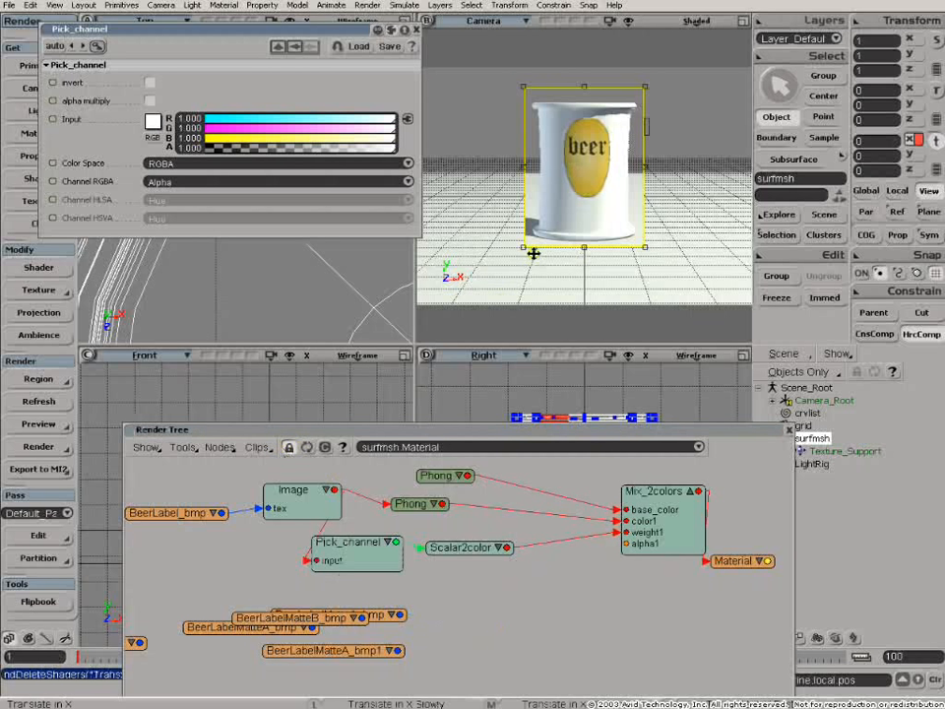
click(324, 448)
- Spread out the two Phong nodes, the label Image, Pick_channel and Scalar2color so their connections are readable
drag(452, 554, 497, 491)
drag(424, 585, 491, 534)
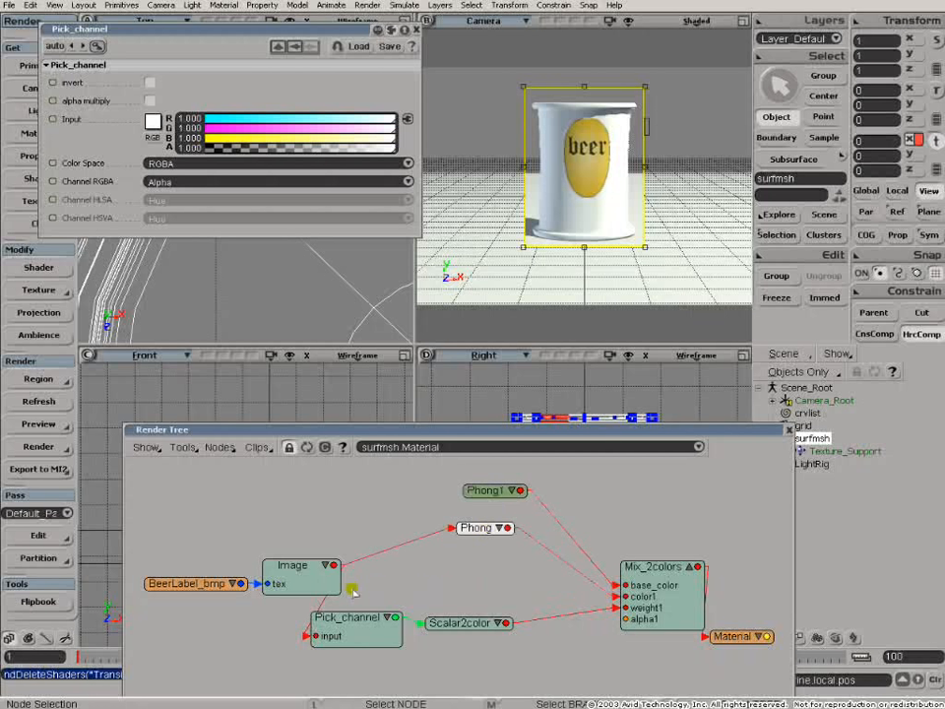
drag(333, 578, 310, 564)
drag(445, 622, 479, 624)
drag(374, 619, 422, 585)
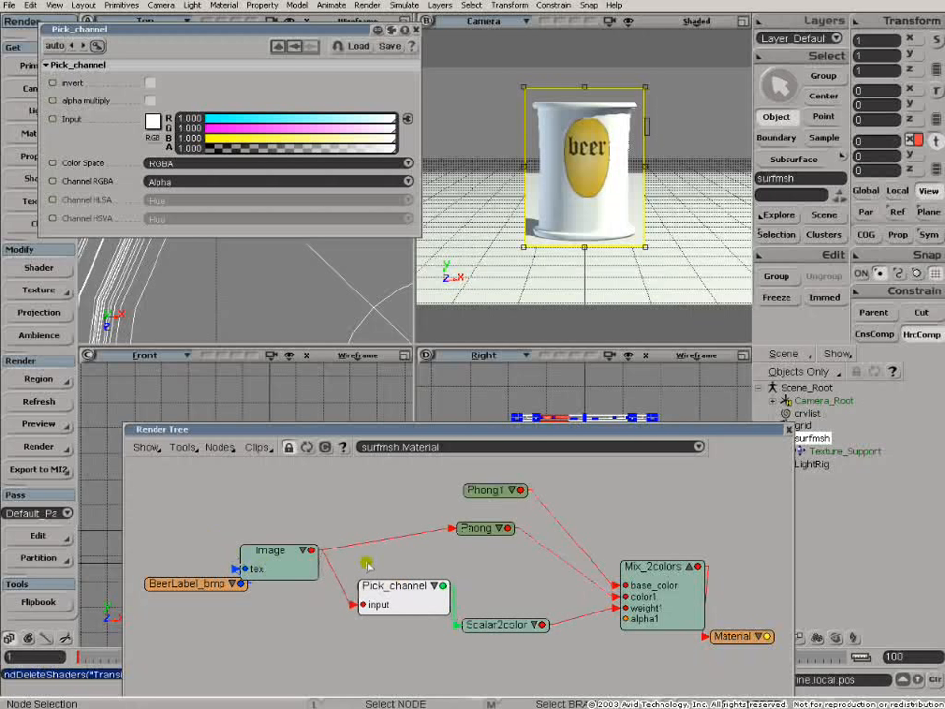
- Check the label Phong's diffuse connection, and nudge the Phong and Pick_channel nodes into line
click(498, 530)
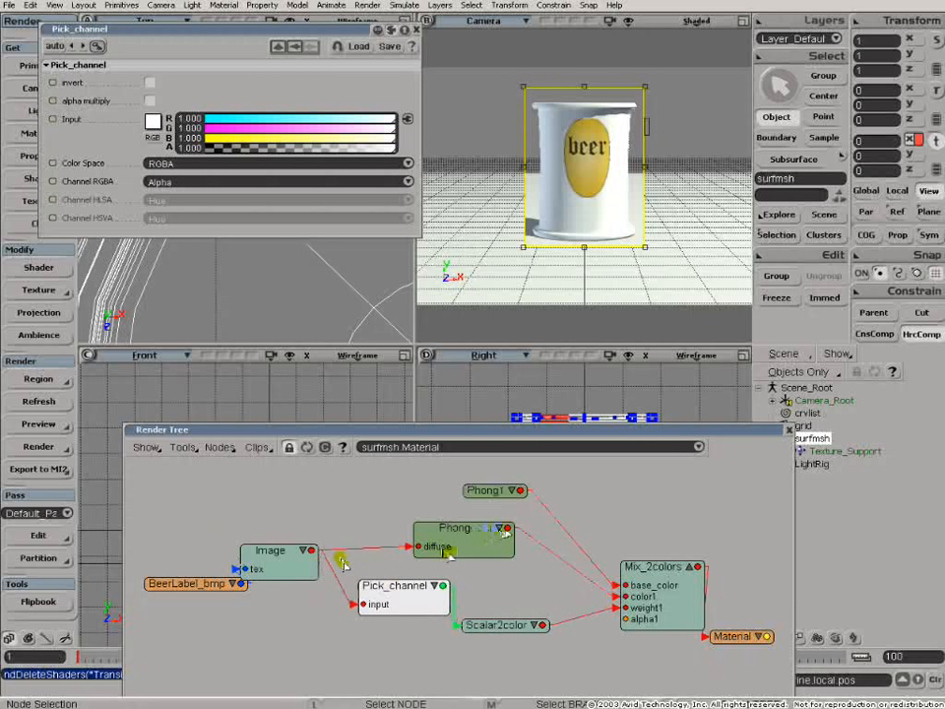
click(498, 529)
click(498, 530)
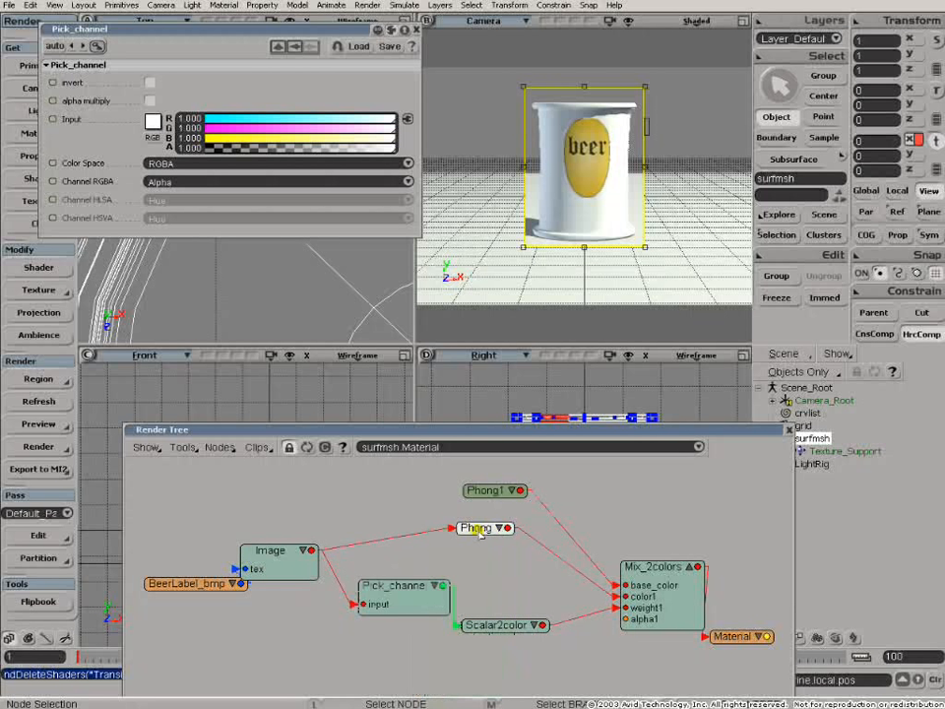
drag(416, 596, 406, 579)
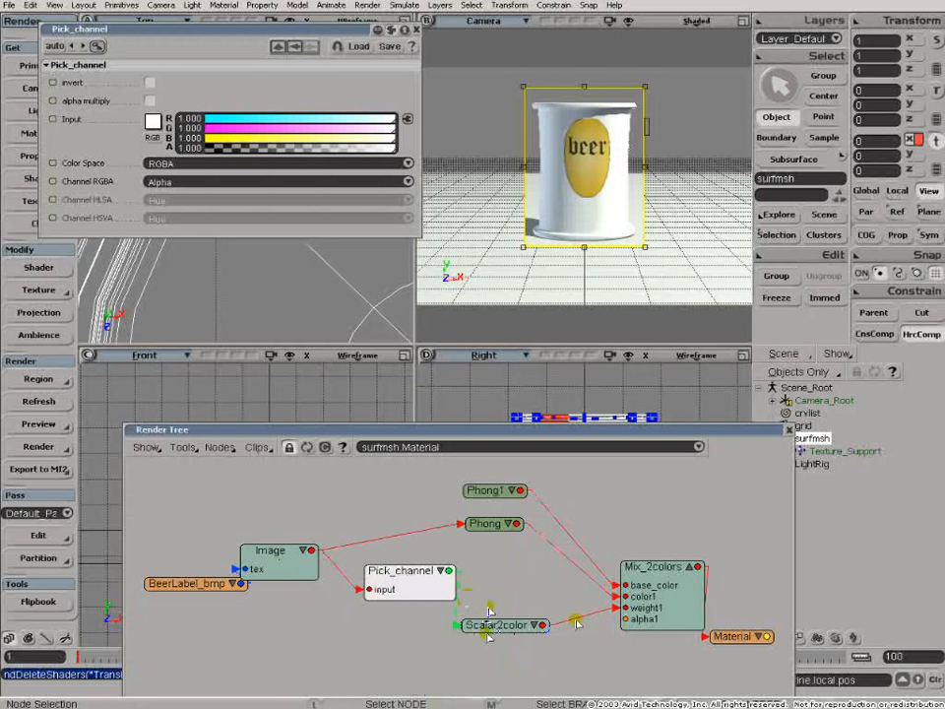
drag(514, 497, 516, 490)
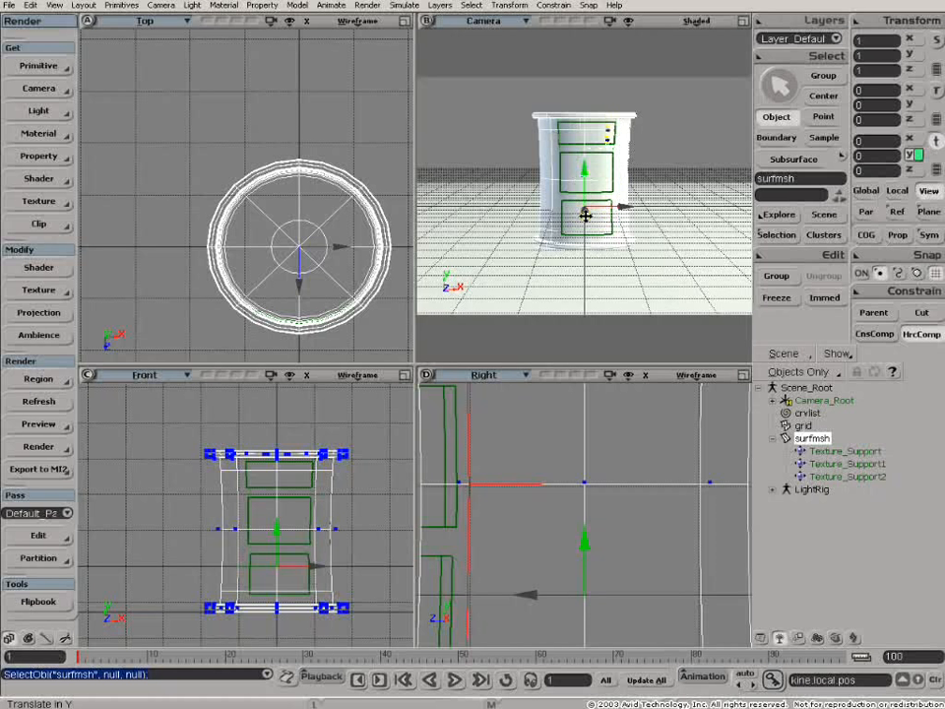
- Open the render tree for surfmsh, collapse its Phong node, and spread the Phong and Material nodes apart
key(7)
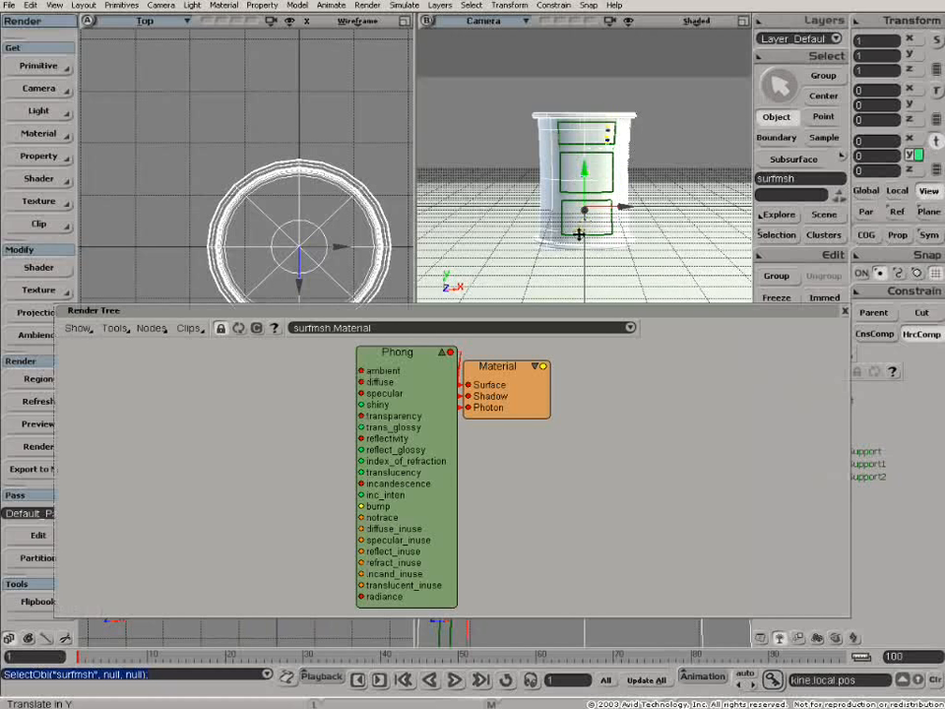
click(445, 352)
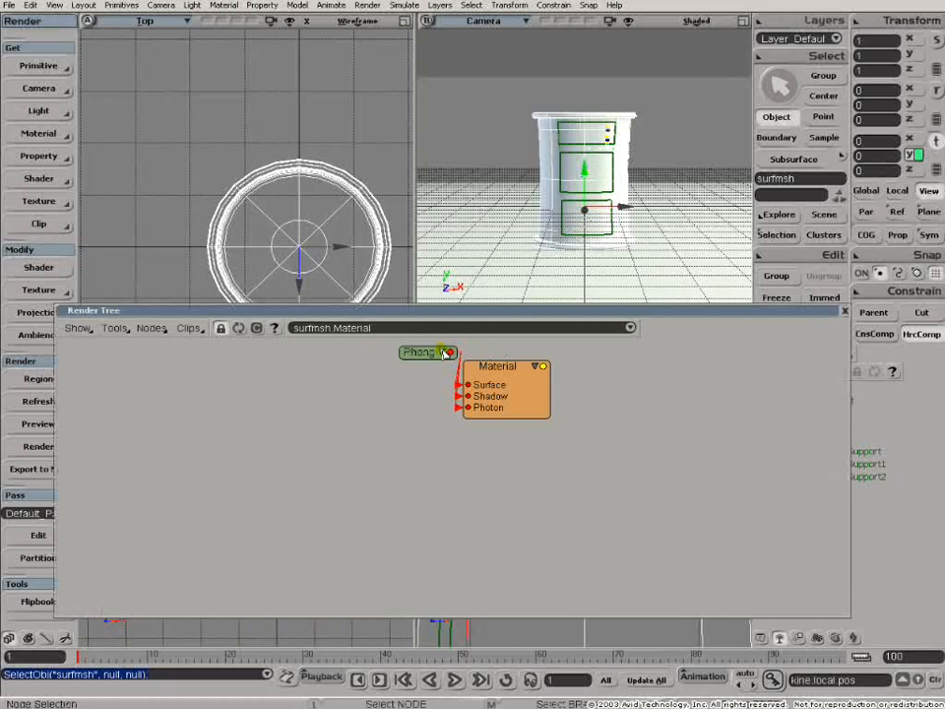
drag(412, 358, 350, 388)
drag(493, 369, 625, 362)
click(367, 387)
drag(365, 387, 363, 397)
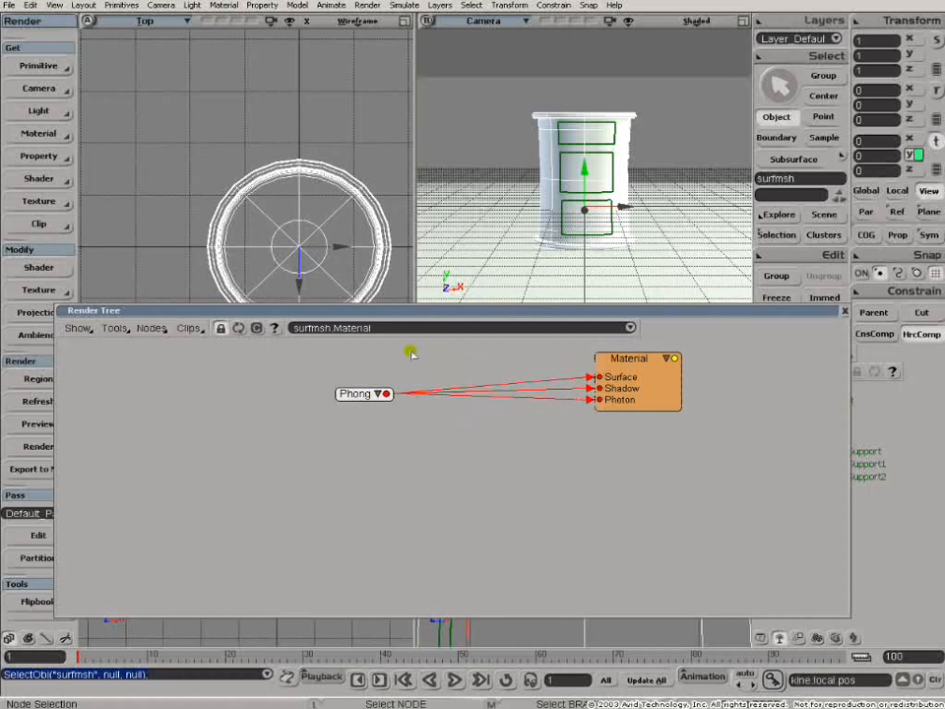
- Add an Image texture node to the render tree and place it before the Phong node, beneath noIcon_pic
click(152, 328)
mouse_move(158, 356)
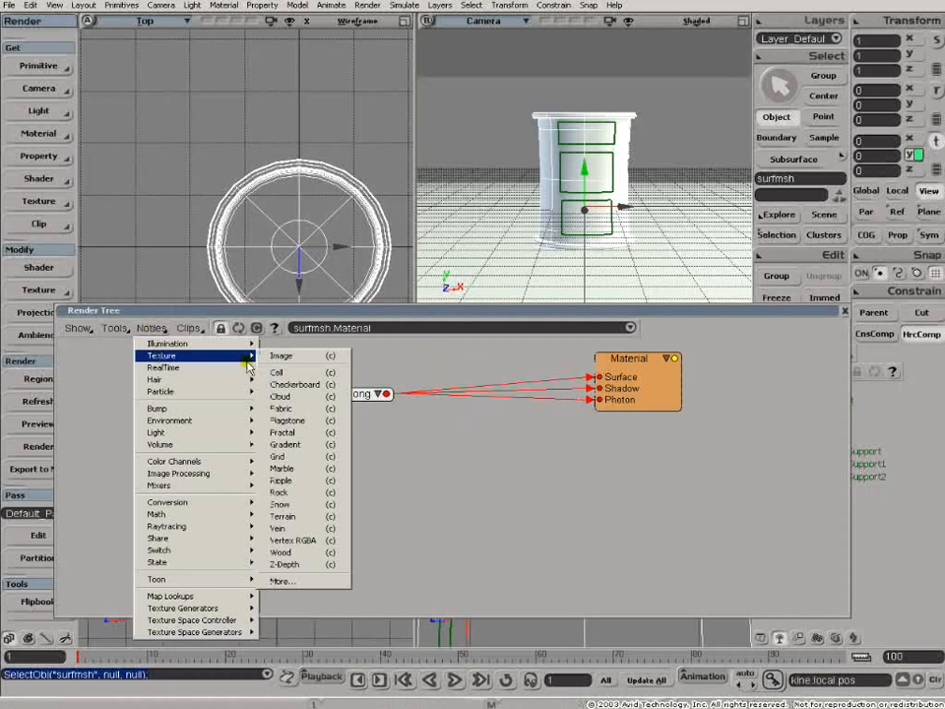
click(284, 354)
drag(360, 364, 179, 430)
click(203, 447)
- Expand the Phong node and connect the Image node's output to its diffuse input
click(380, 397)
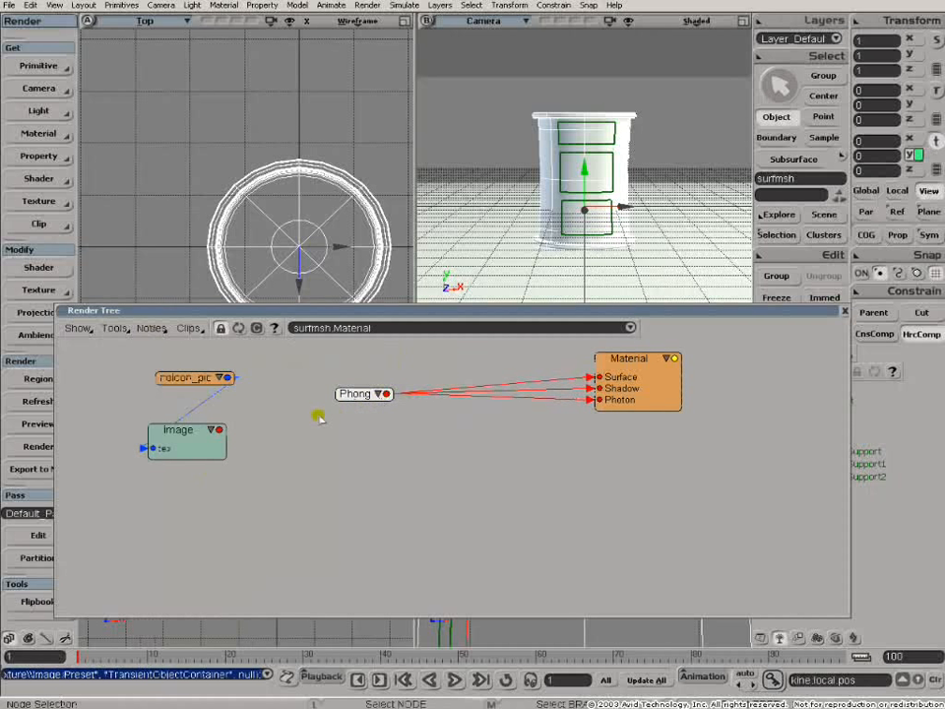
click(378, 395)
drag(219, 431, 297, 423)
drag(321, 434, 364, 434)
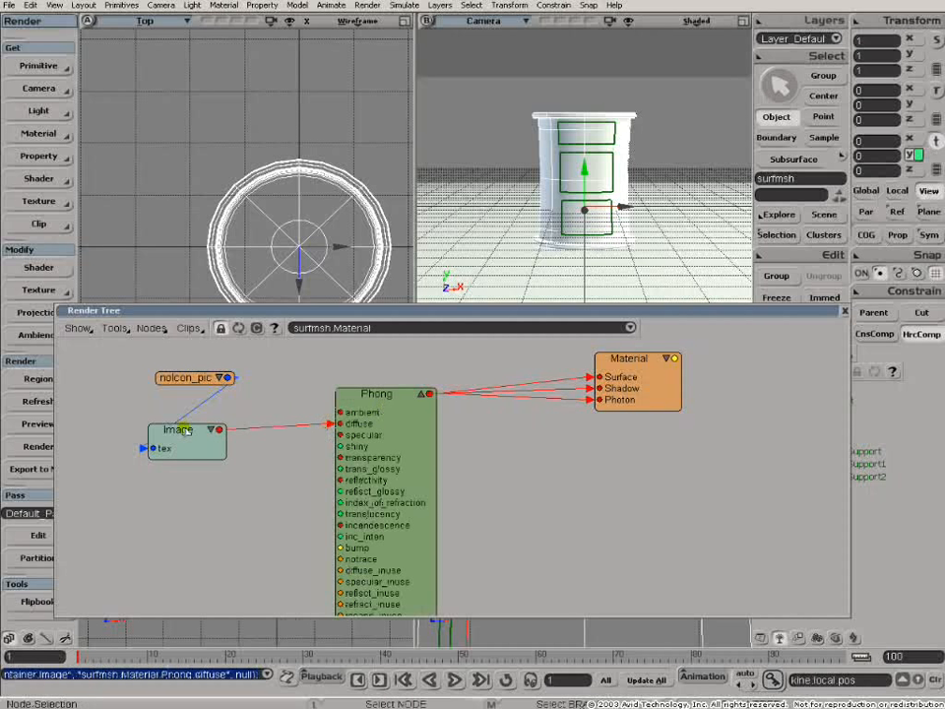
- Load BeerLabel.bmp from file as the Image node's new clip and assign it Texture_Projection (UV)
double_click(168, 447)
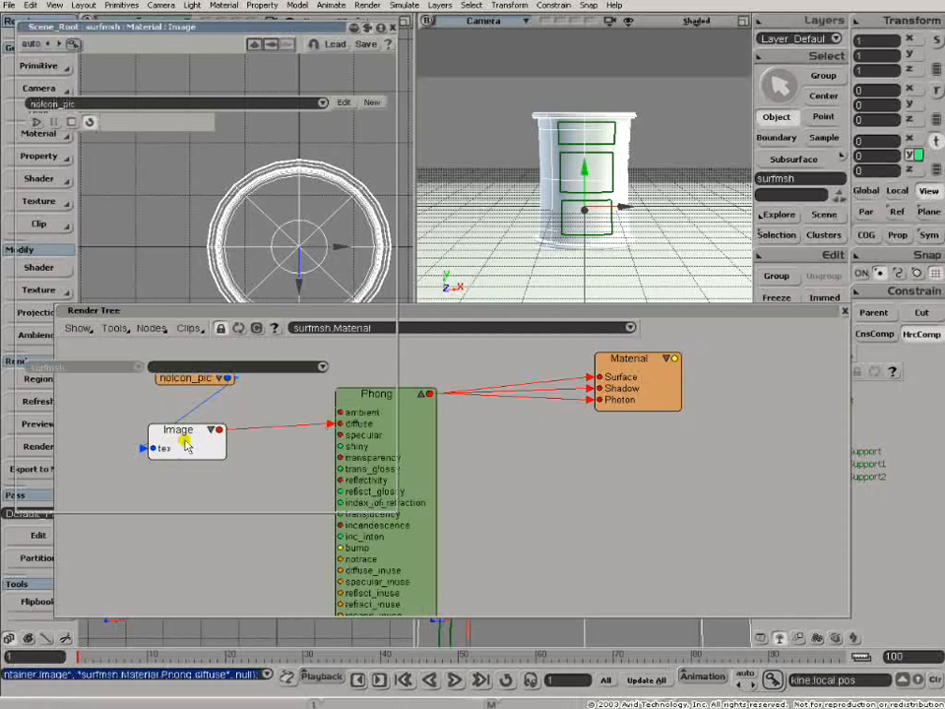
click(372, 102)
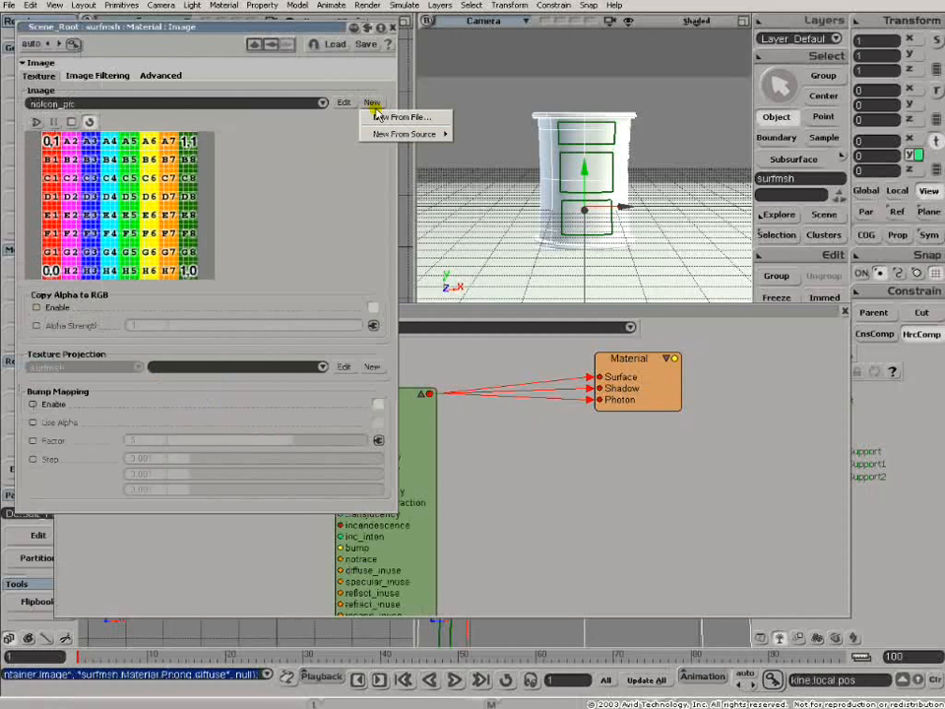
click(396, 117)
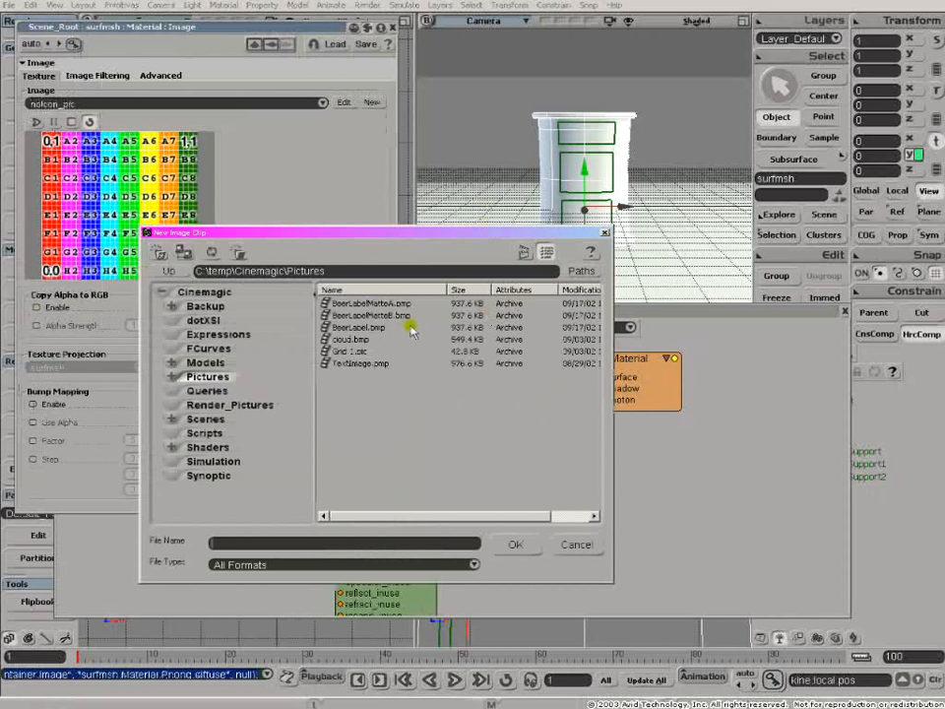
double_click(356, 327)
click(321, 368)
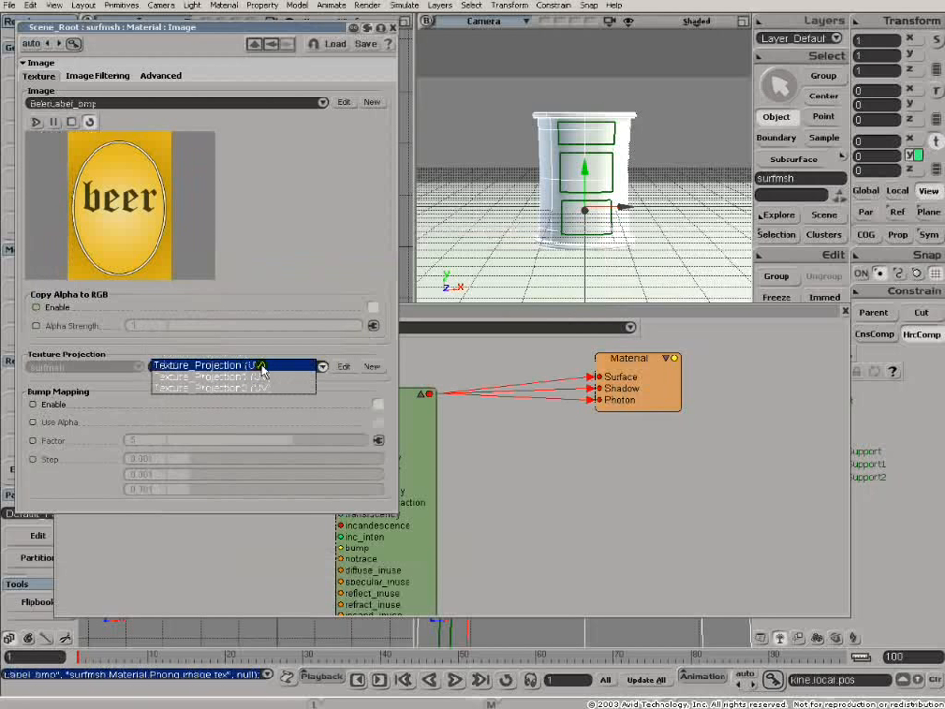
click(261, 366)
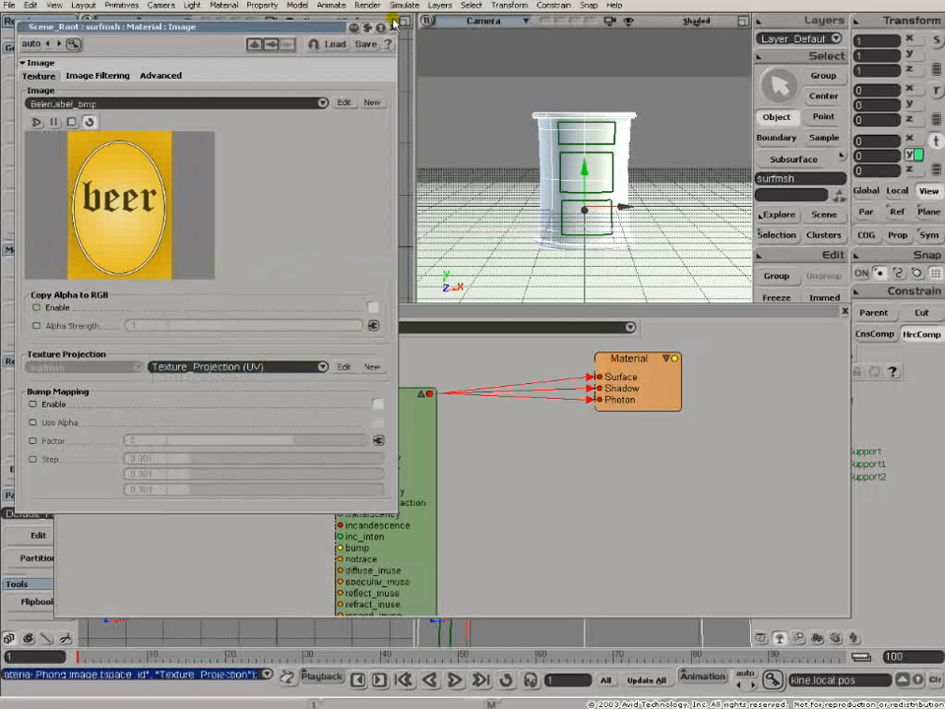
click(393, 25)
- Shift the Material and expanded Phong nodes away from the Image node to make room in the tree
drag(621, 362, 665, 382)
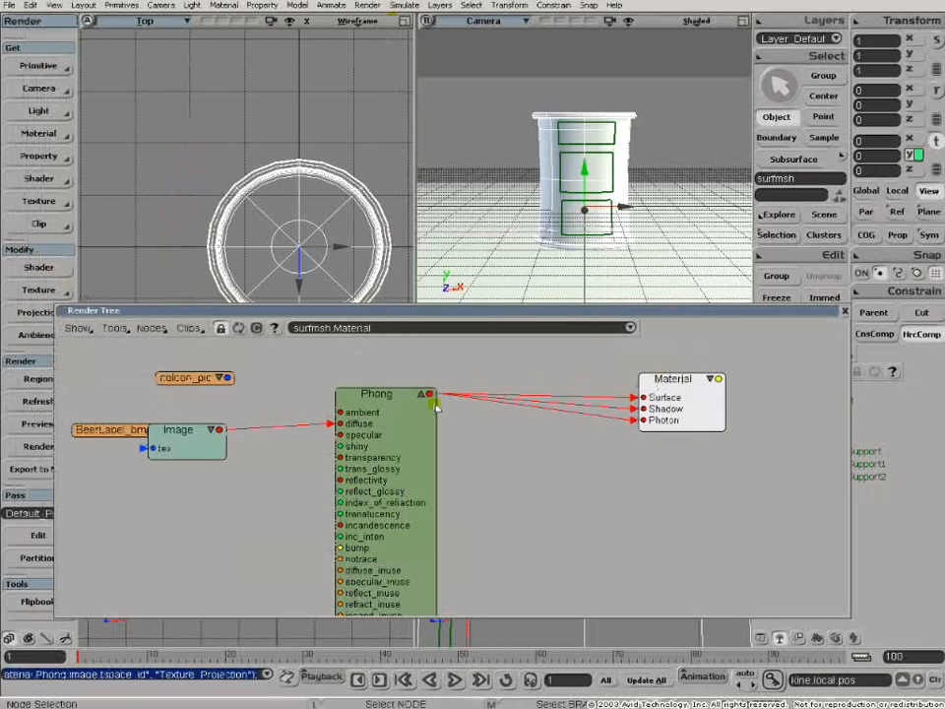
click(435, 401)
drag(434, 401, 490, 403)
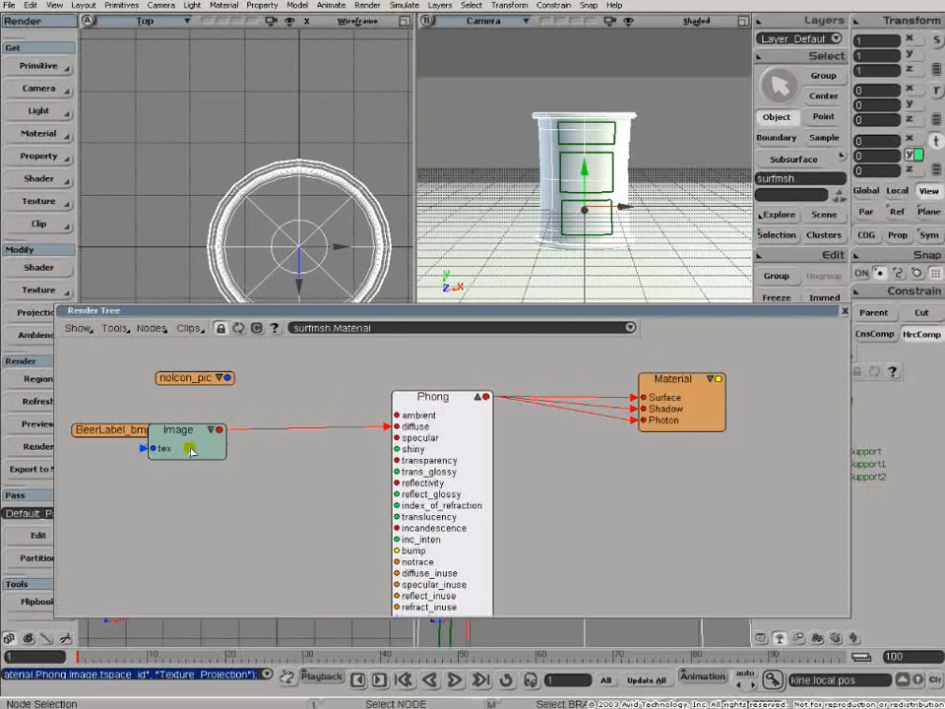
- Separate the Image node from the BeerLabel_bmp clip and draw a render region around the can in the Camera view
drag(193, 450, 258, 461)
drag(128, 431, 130, 445)
key(q)
drag(531, 101, 652, 253)
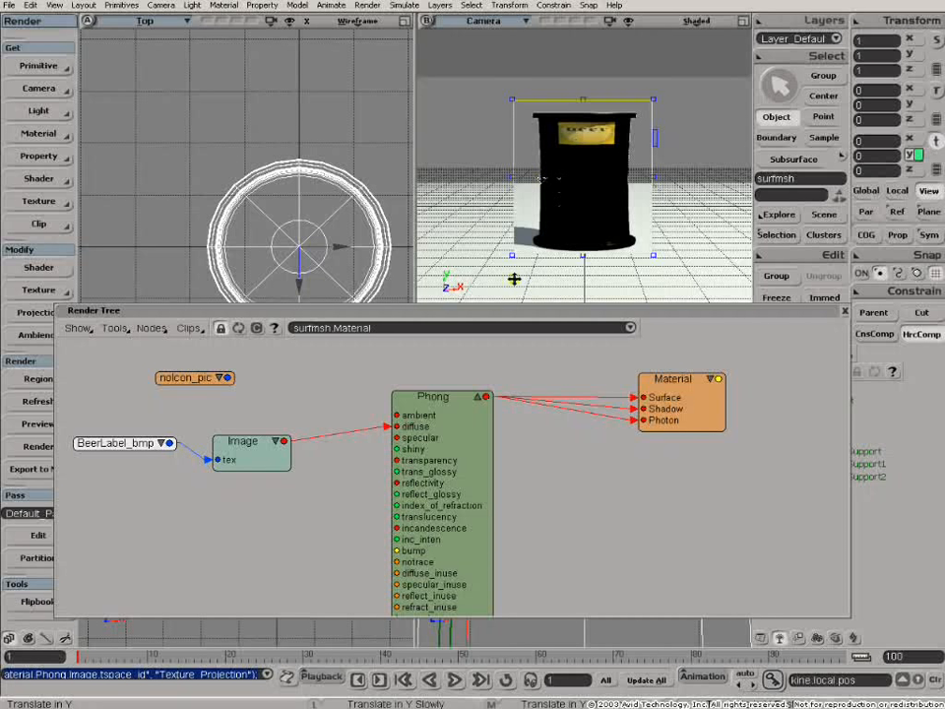
- Try Texture_Projection1 (UV) on the Image node, then set its texture projection to Texture_Projection2 (UV)
double_click(248, 442)
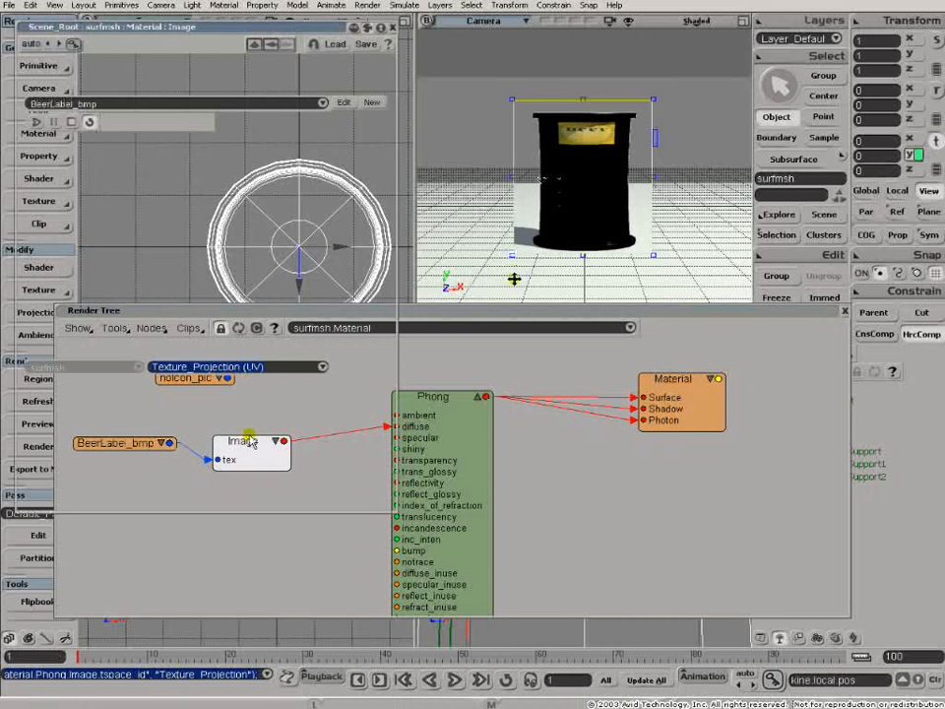
click(322, 368)
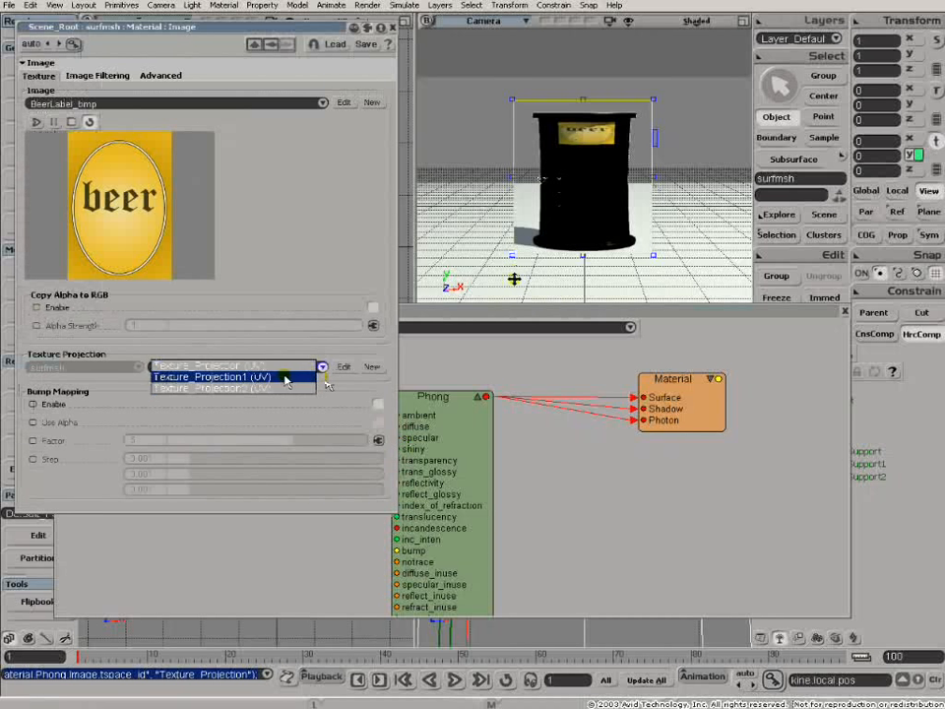
click(258, 378)
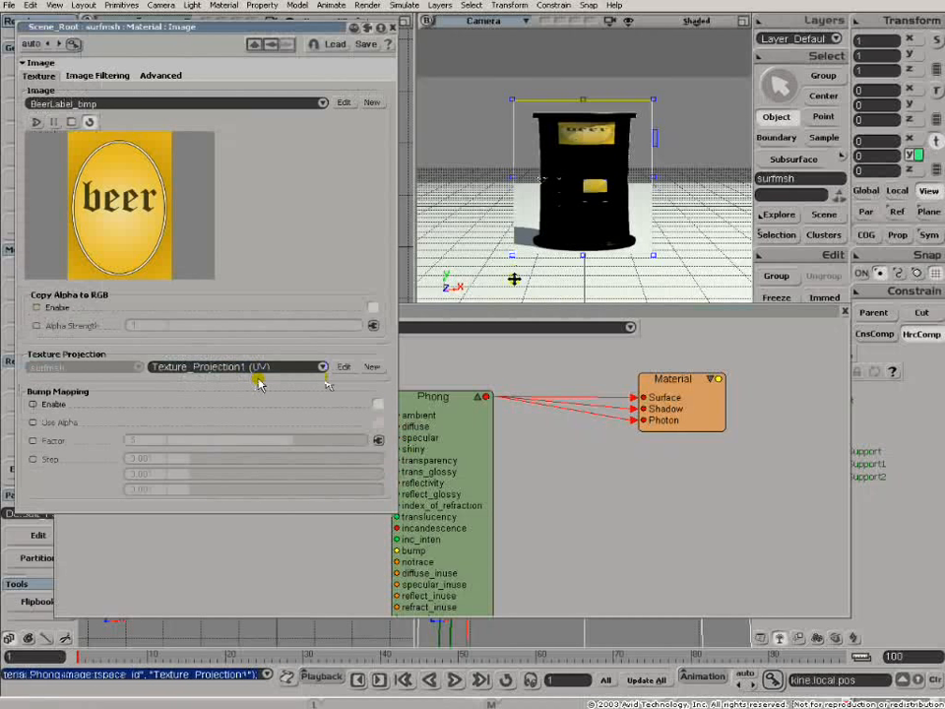
click(323, 366)
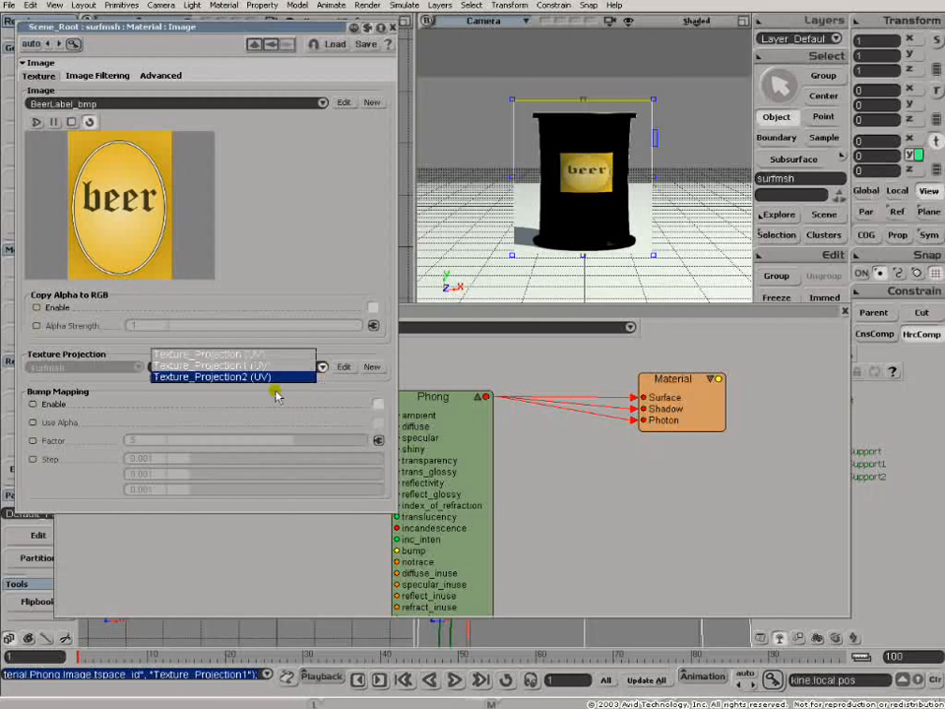
click(268, 383)
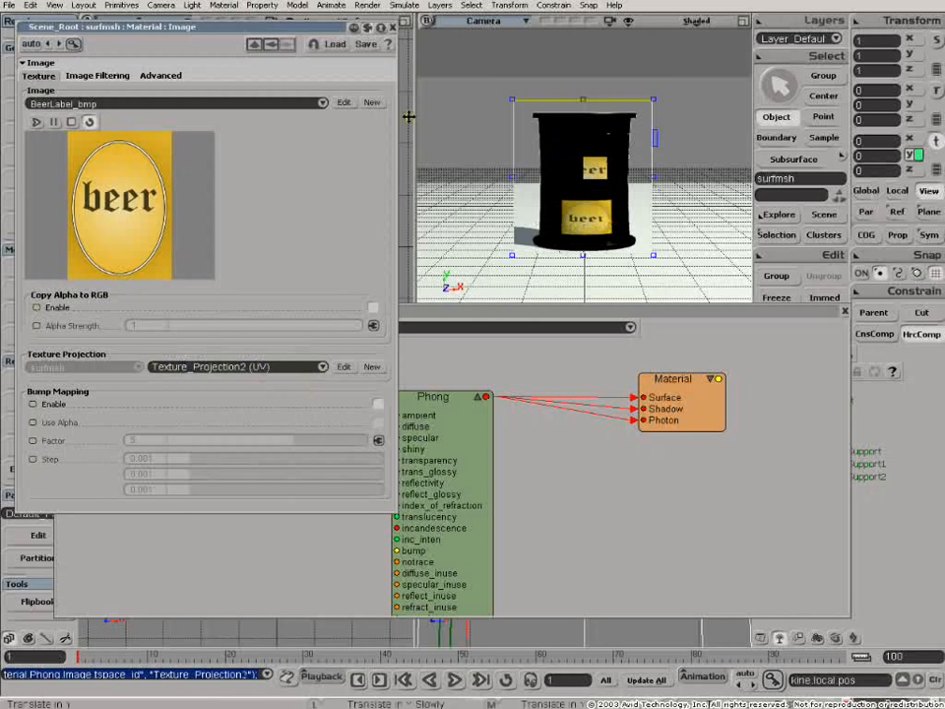
click(391, 27)
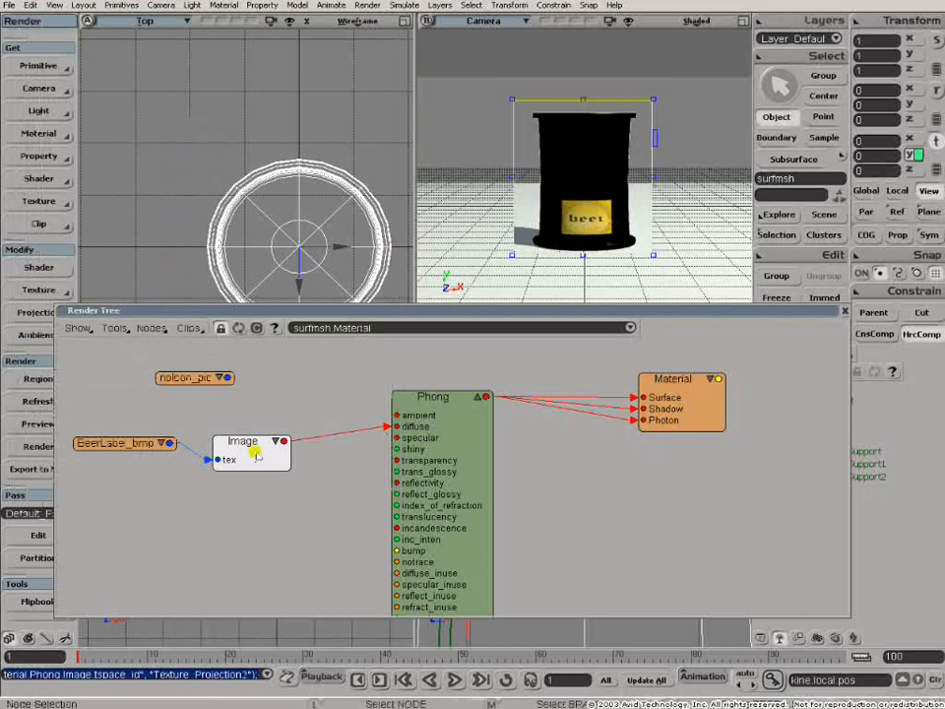
- Make room between the Image, Phong and Material nodes, then add a Color_Math_Basic node and place it expanded below the Image-to-Phong connection
drag(675, 384, 721, 386)
drag(430, 405, 546, 412)
drag(275, 449, 313, 444)
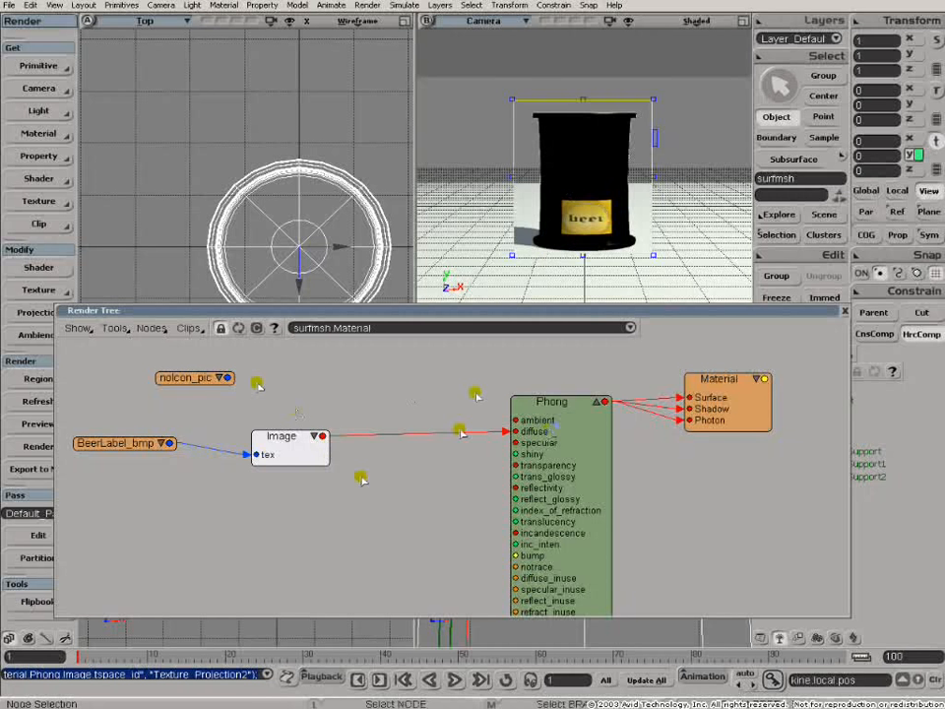
click(150, 328)
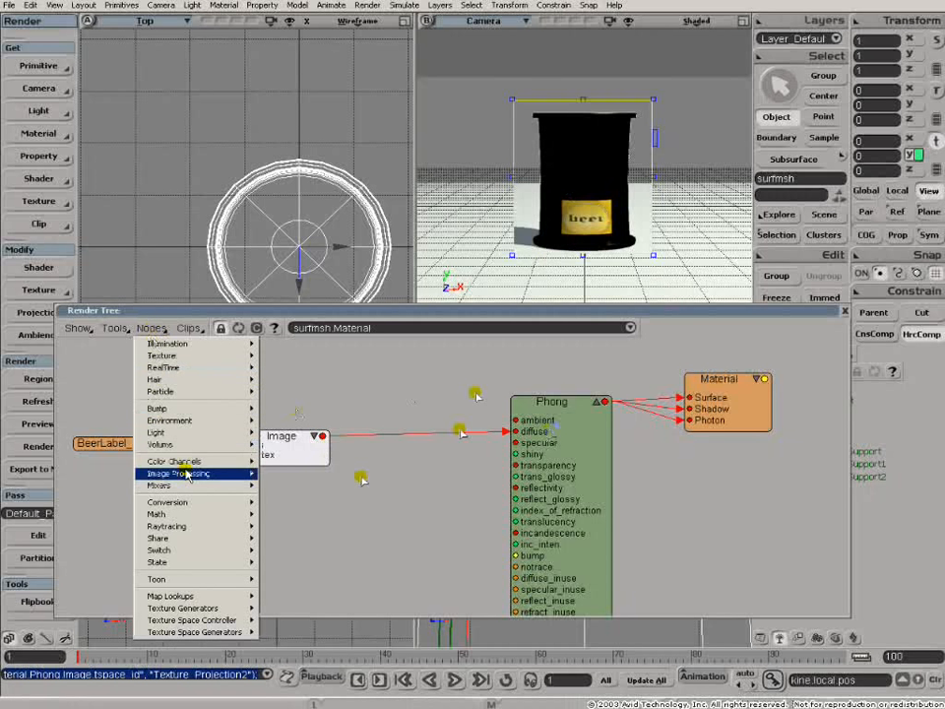
mouse_move(178, 515)
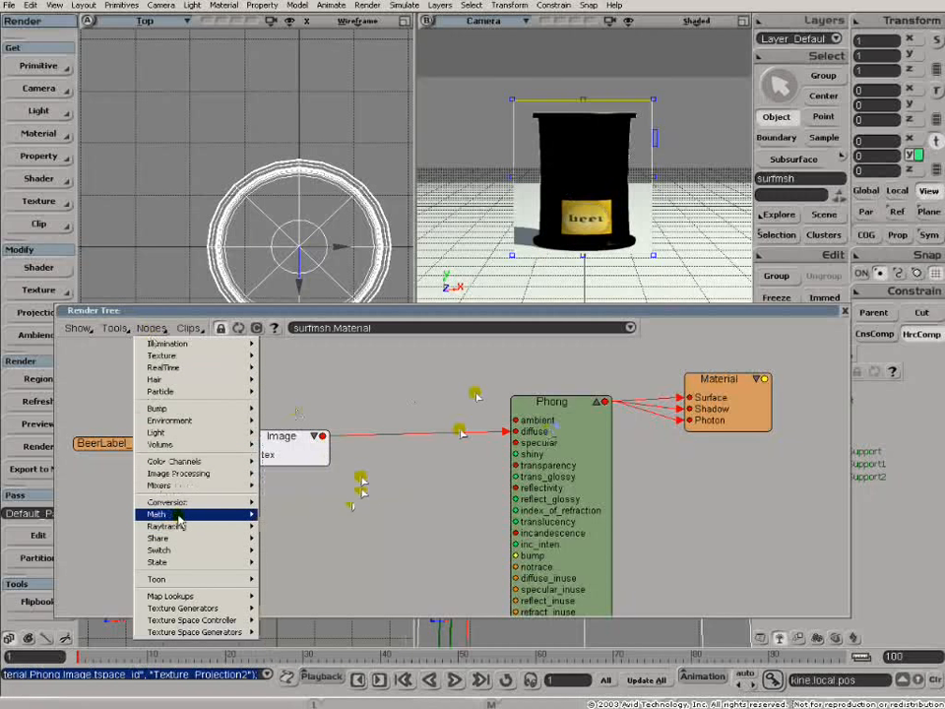
click(280, 244)
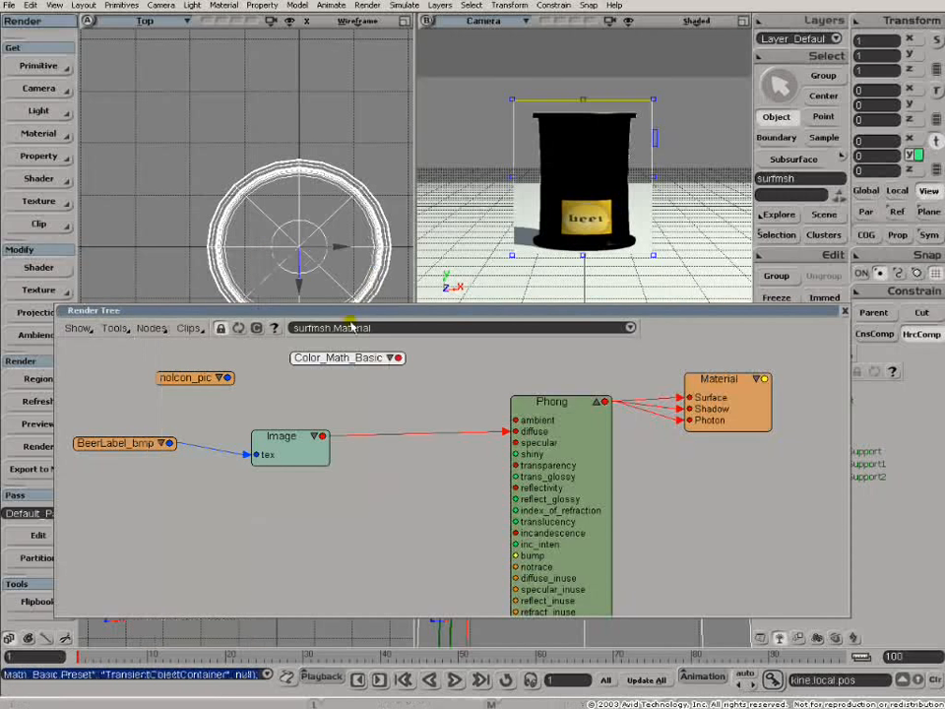
click(390, 359)
drag(376, 358, 419, 481)
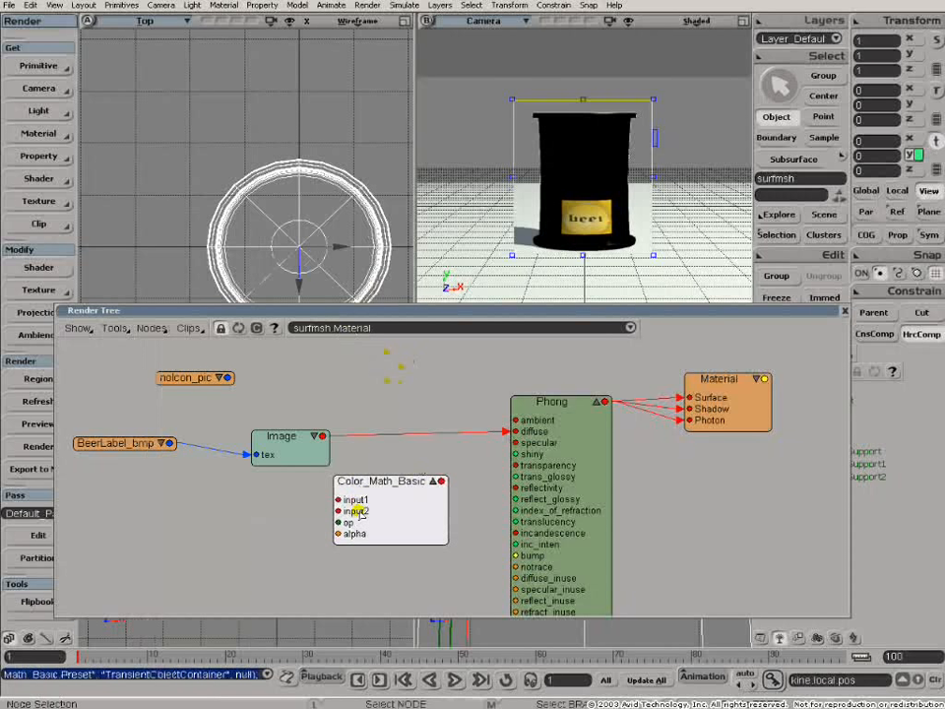
- Examine the Color_Math_Basic node's properties and its list of available operations
double_click(369, 482)
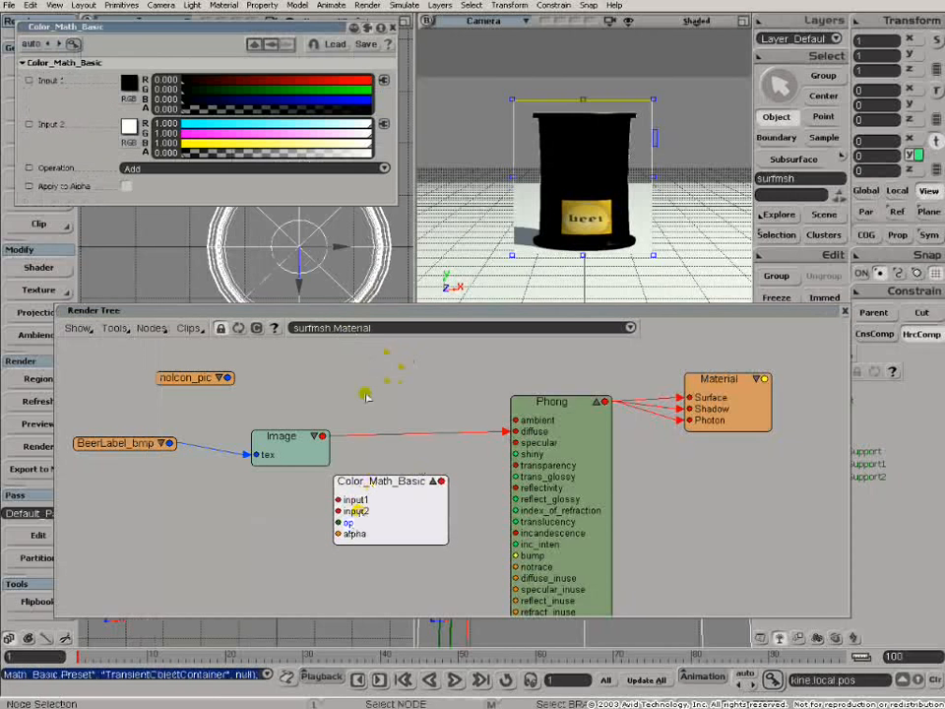
click(385, 167)
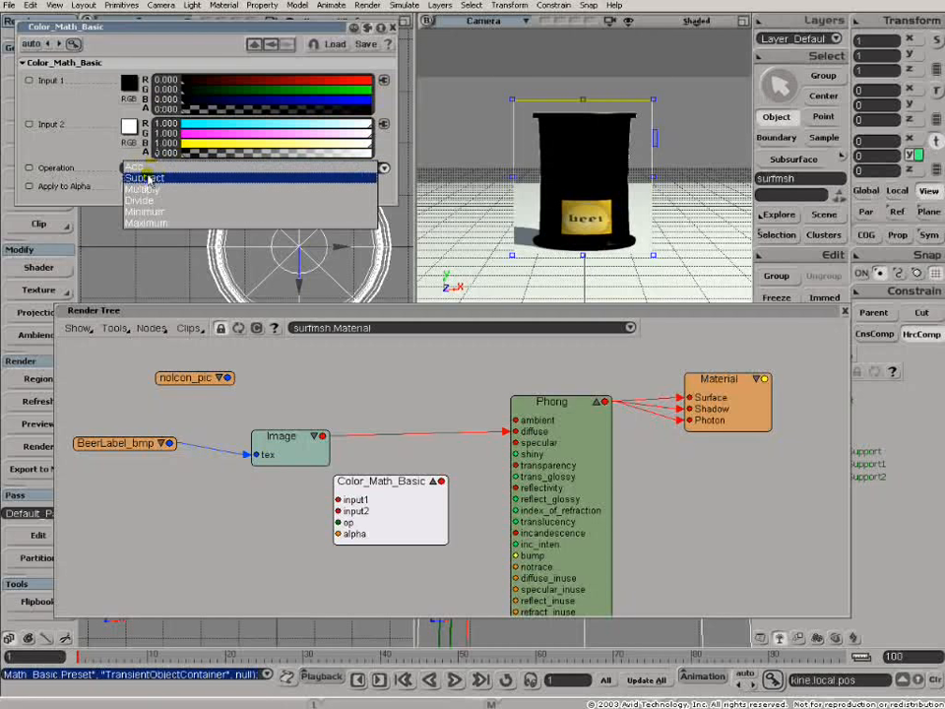
click(81, 145)
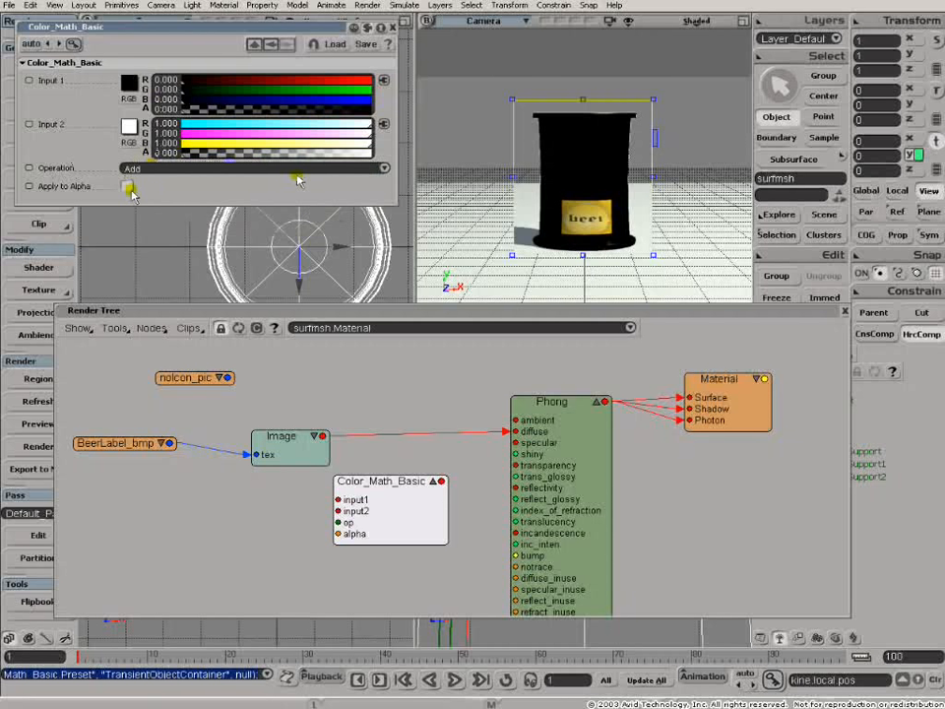
click(394, 28)
- Move the Material, Phong and Color_Math_Basic nodes further along the tree and connect the Image node to Color_Math_Basic's input1
click(760, 378)
drag(692, 383, 782, 387)
drag(537, 405, 645, 381)
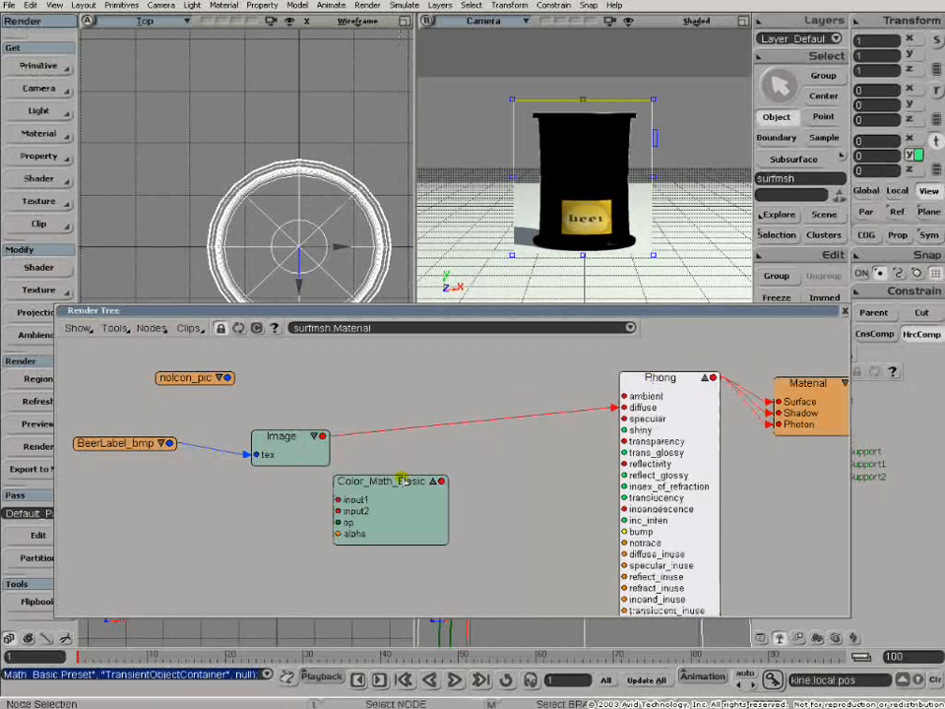
drag(404, 479, 469, 469)
drag(323, 436, 402, 489)
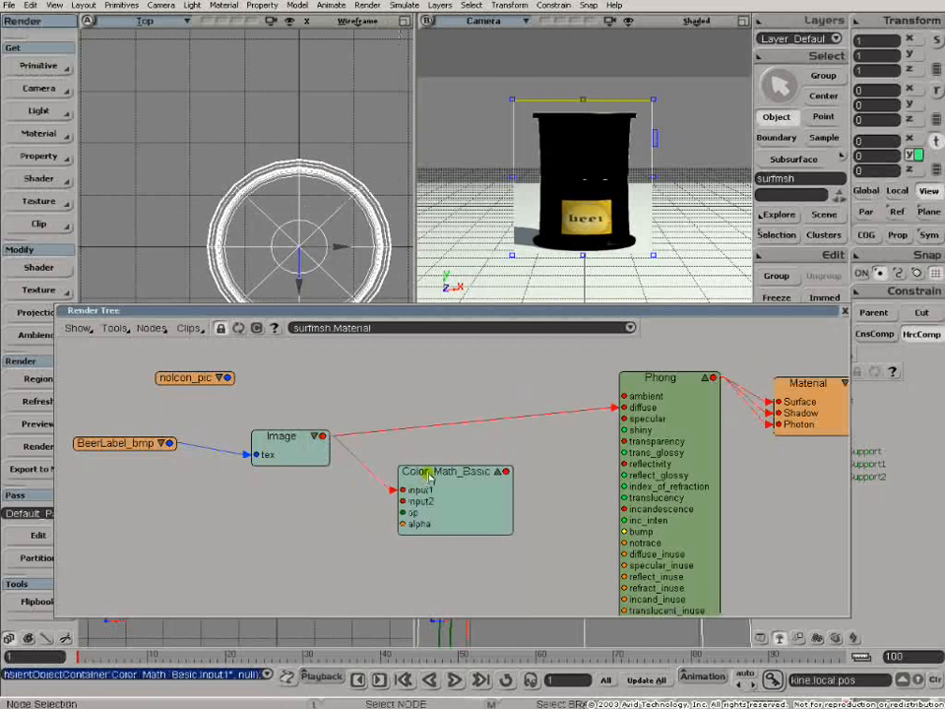
- Add a second Image node into Color_Math_Basic's input2, using BeerLabel_bmp as its texture in place of noIcon_pic
click(150, 328)
mouse_move(221, 355)
click(308, 356)
drag(346, 516, 402, 501)
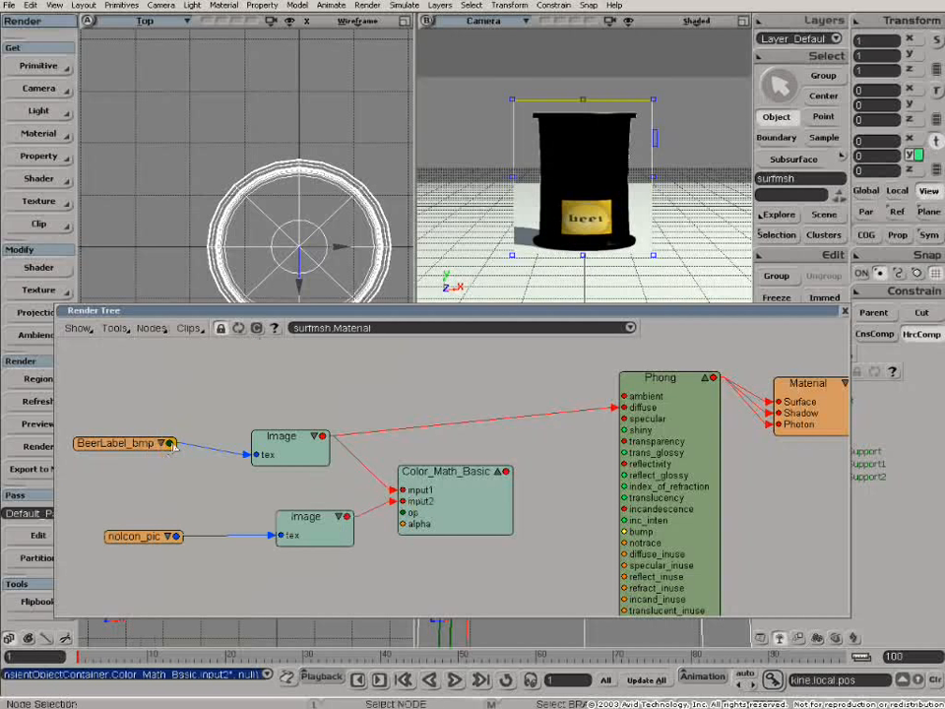
drag(170, 443, 295, 538)
drag(154, 537, 49, 576)
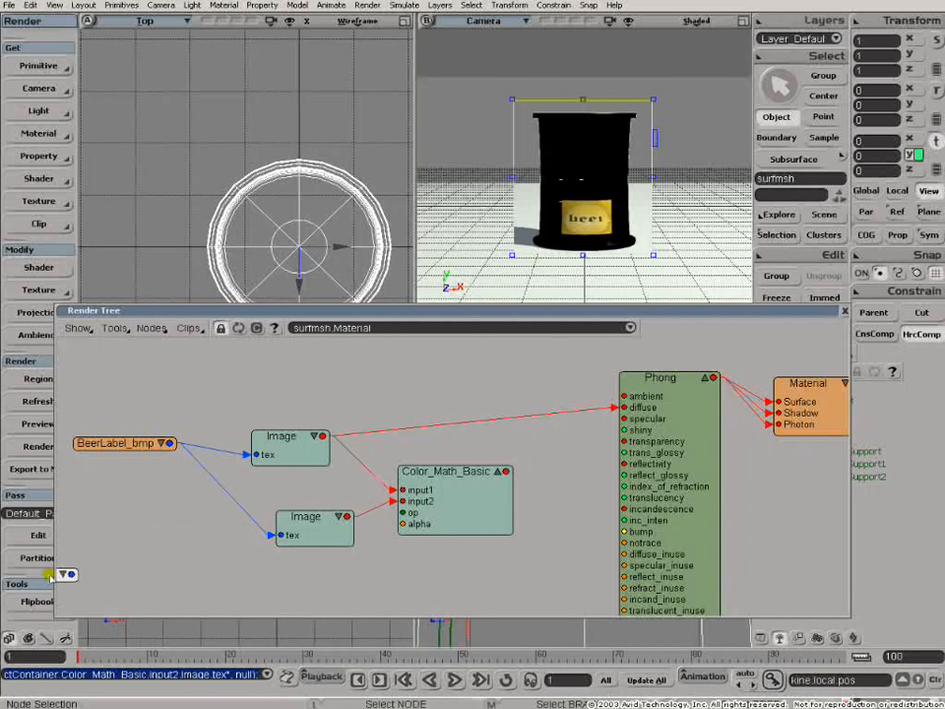
- Rearrange the two Image nodes around Color_Math_Basic and connect Color_Math_Basic's output to Phong's diffuse input
drag(281, 440, 289, 399)
click(300, 520)
drag(301, 520, 273, 515)
drag(449, 481, 435, 477)
drag(287, 398, 282, 408)
drag(282, 505, 279, 495)
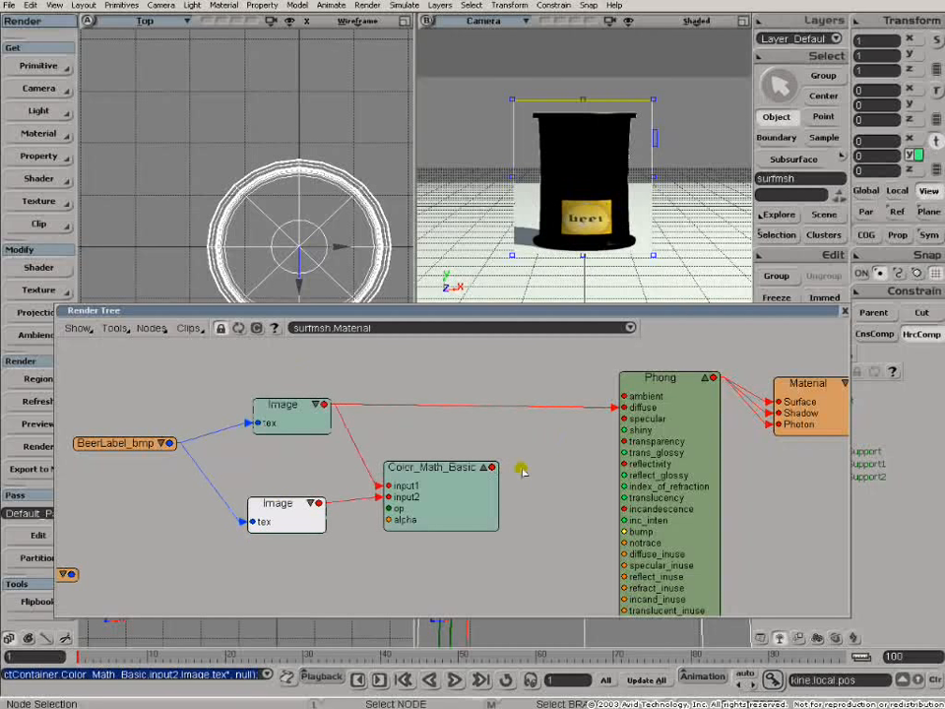
drag(492, 467, 632, 407)
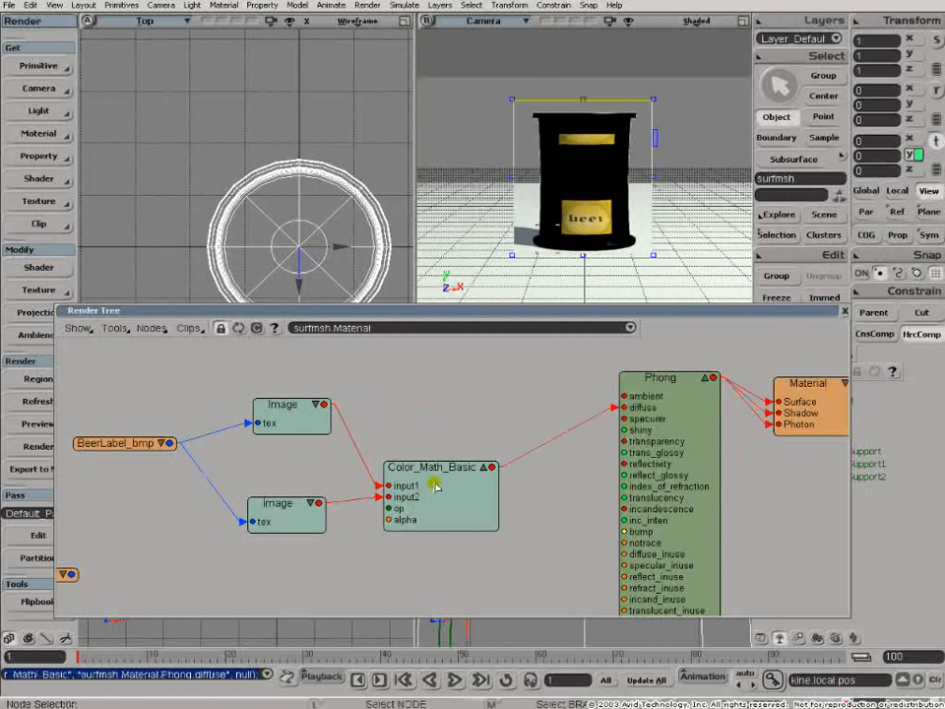
- Tidy the tree by placing the Image and Color_Math_Basic nodes closer together and collapsing the Phong node
drag(434, 482, 446, 458)
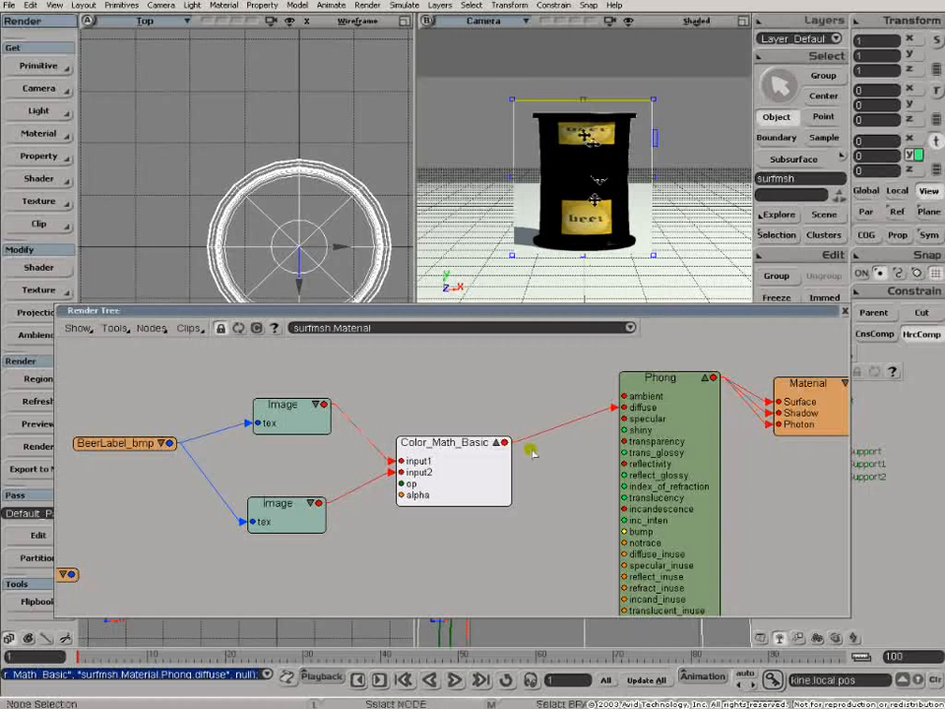
drag(460, 441, 476, 415)
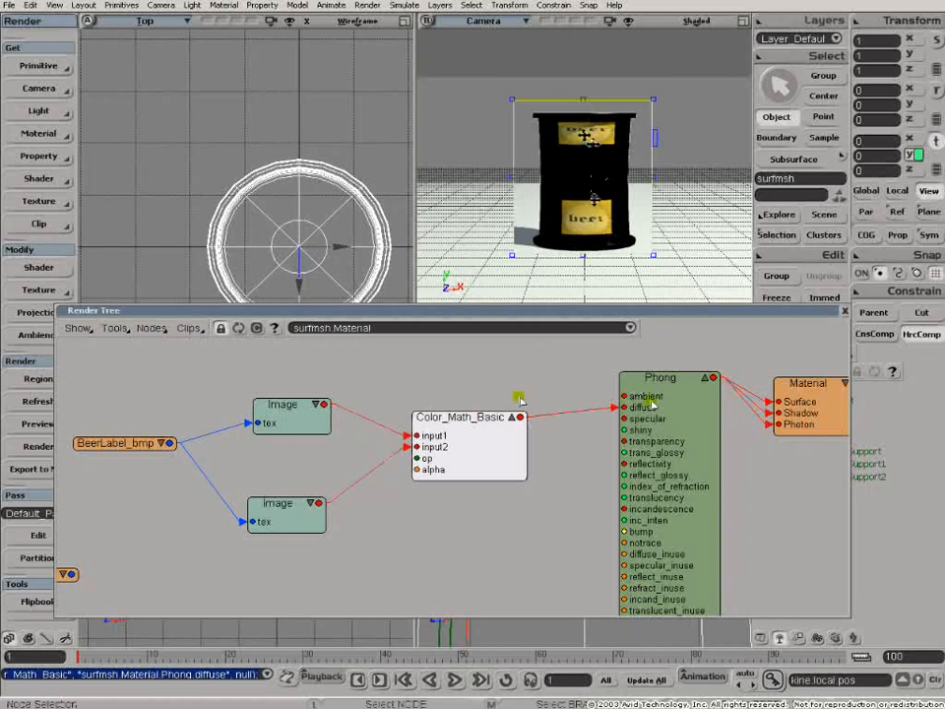
drag(460, 421, 460, 406)
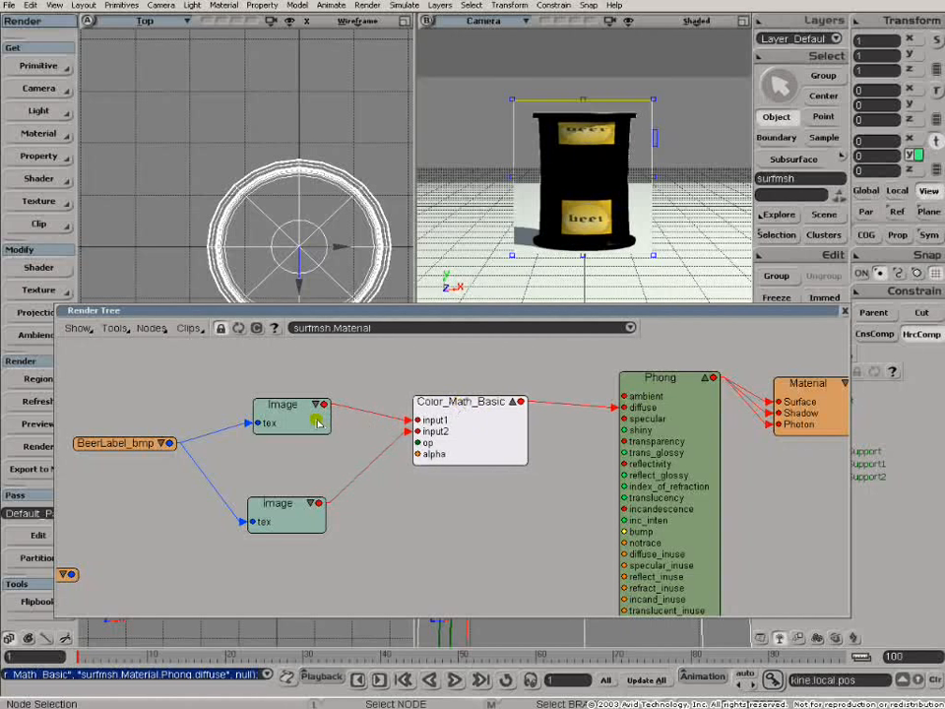
drag(289, 409, 275, 390)
drag(277, 510, 263, 456)
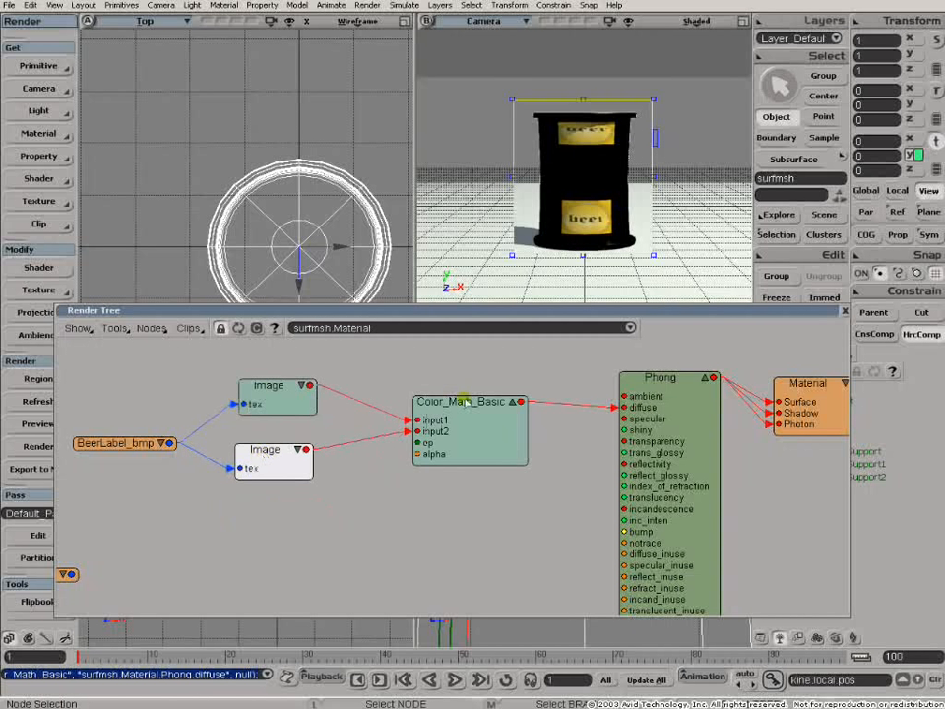
drag(447, 405, 384, 396)
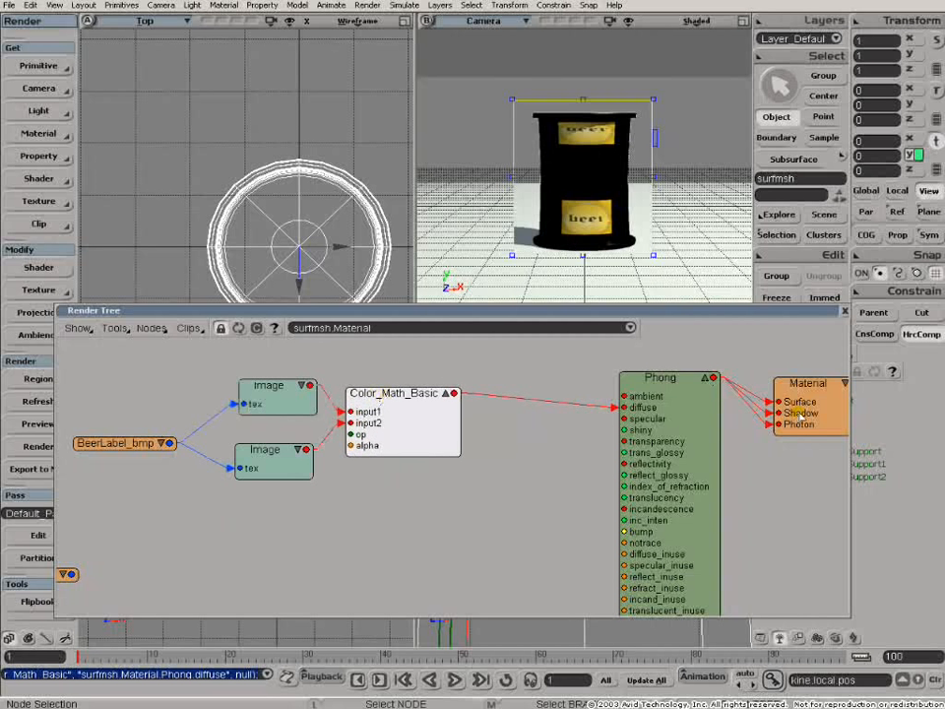
click(705, 378)
drag(700, 380, 685, 393)
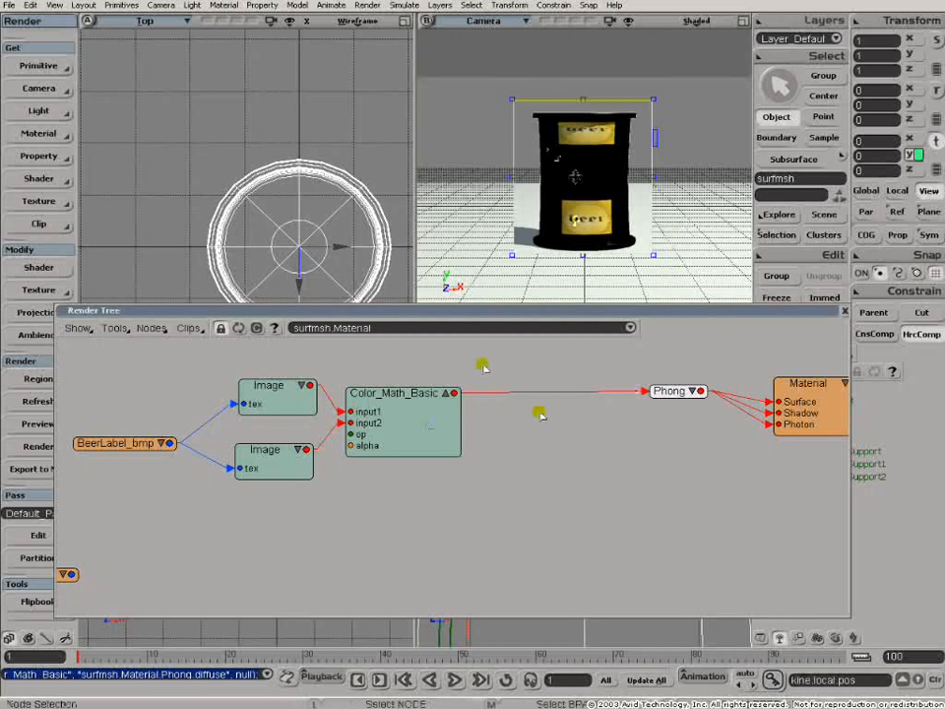
drag(410, 401, 429, 399)
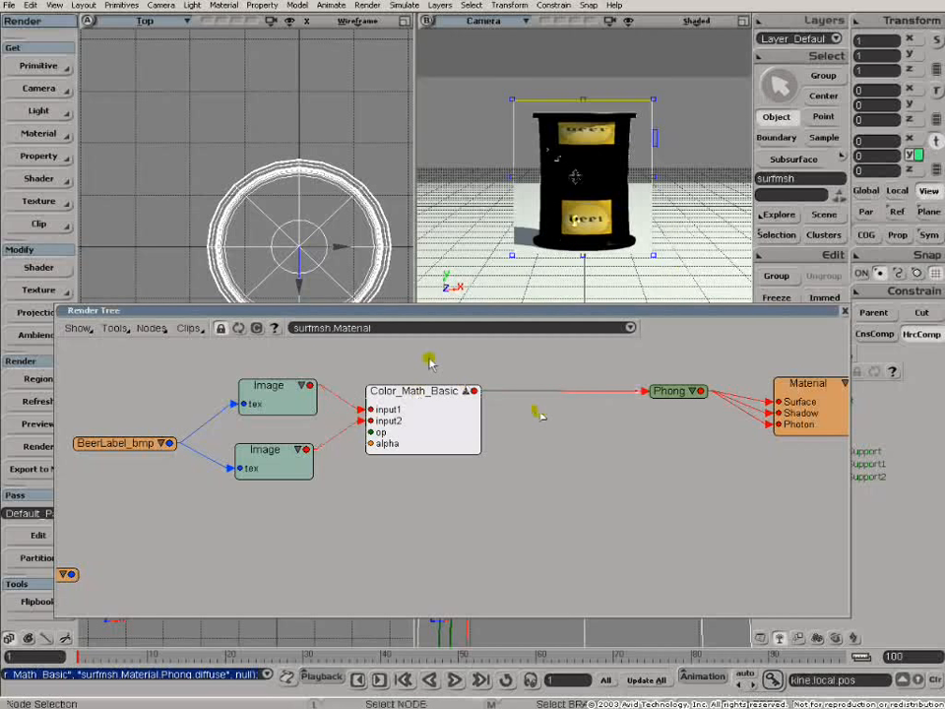
- Add a Mix 2 Colors node and place it expanded below the connection between Color_Math_Basic and Phong
click(149, 328)
mouse_move(237, 485)
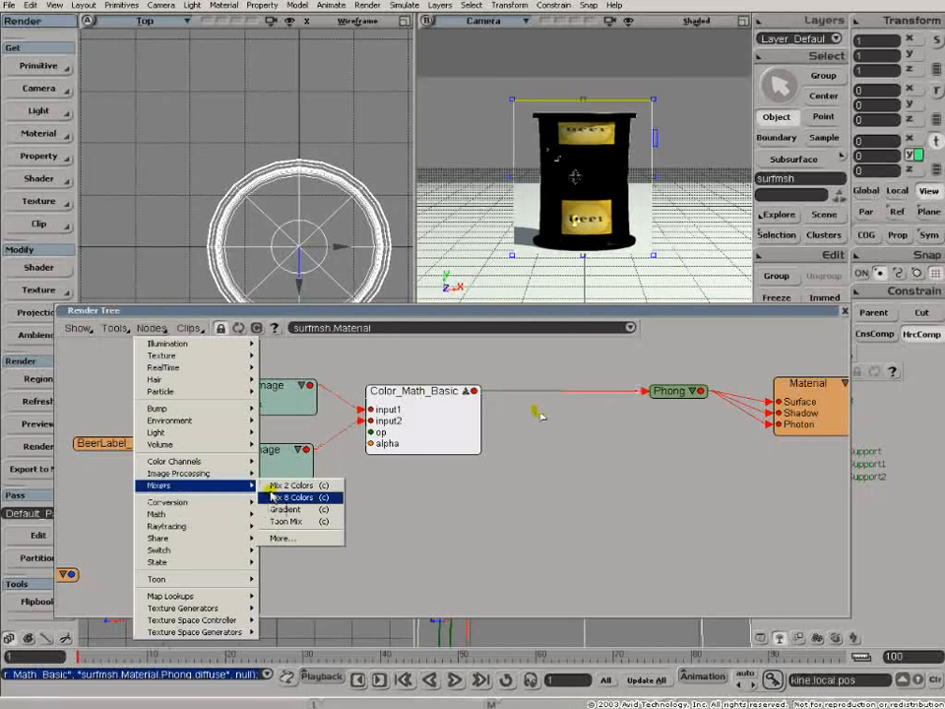
click(276, 487)
drag(337, 360, 561, 506)
click(612, 505)
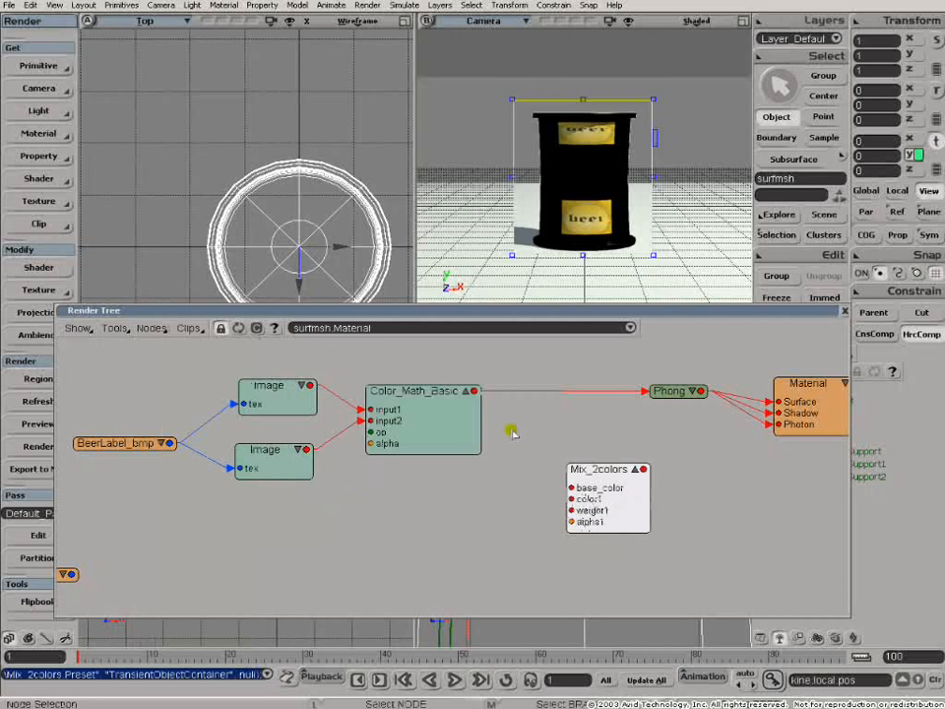
- Connect Phong, rather than Color_Math_Basic, to Mix_2colors' color1 input and place Phong beside Color_Math_Basic
drag(475, 392, 588, 502)
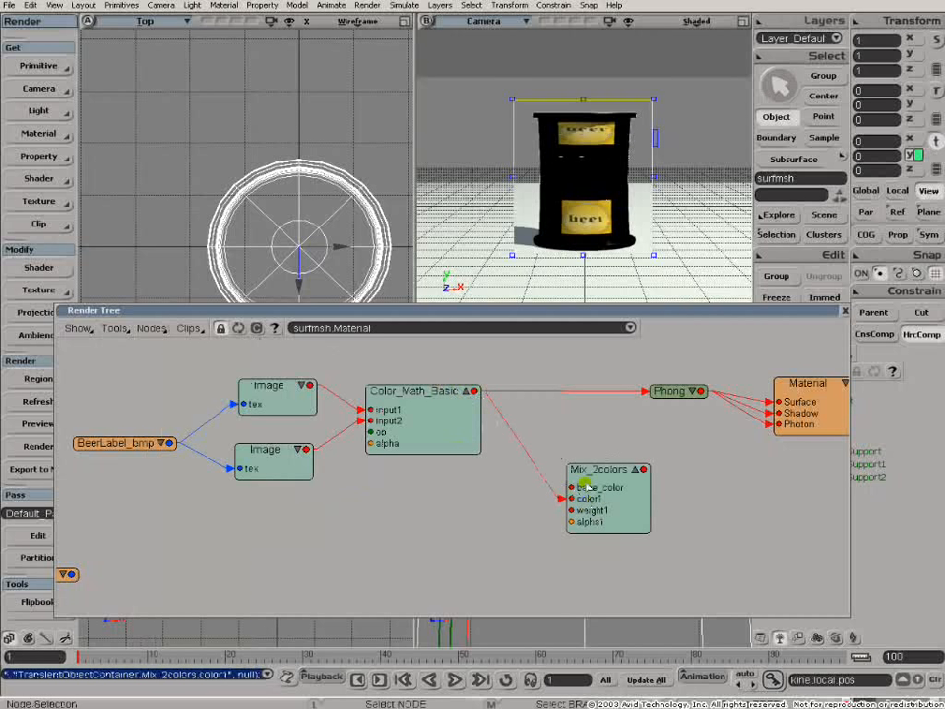
click(588, 393)
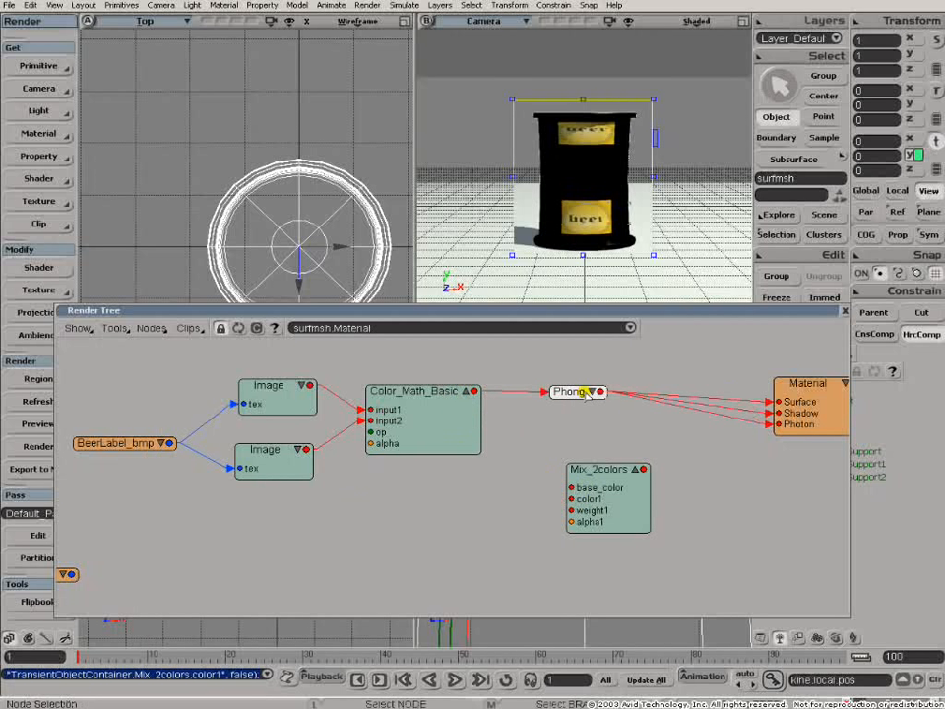
drag(600, 391, 570, 499)
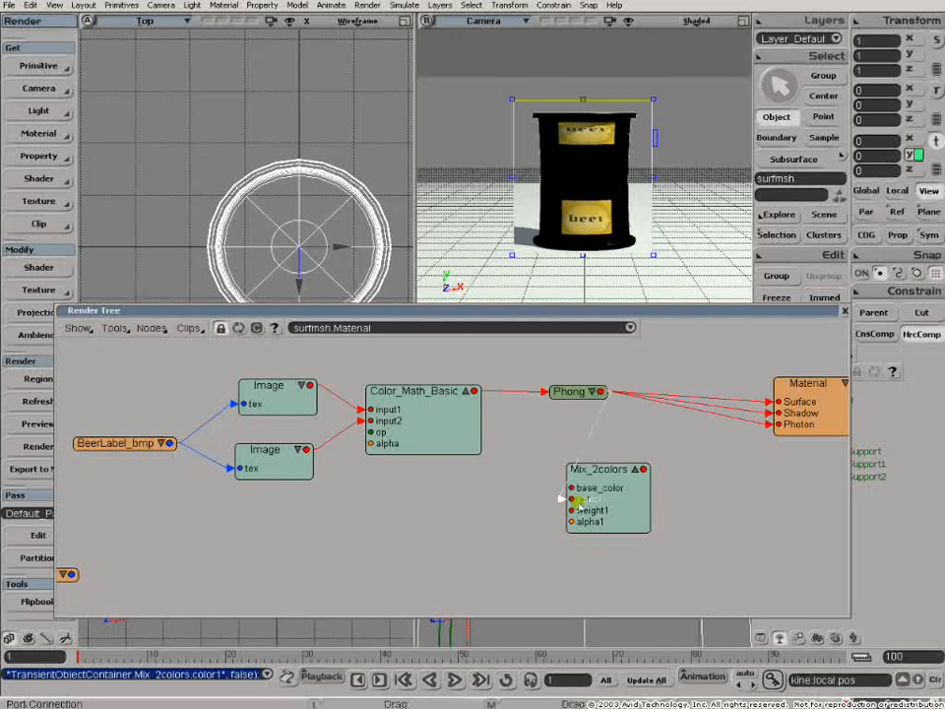
drag(575, 392, 532, 392)
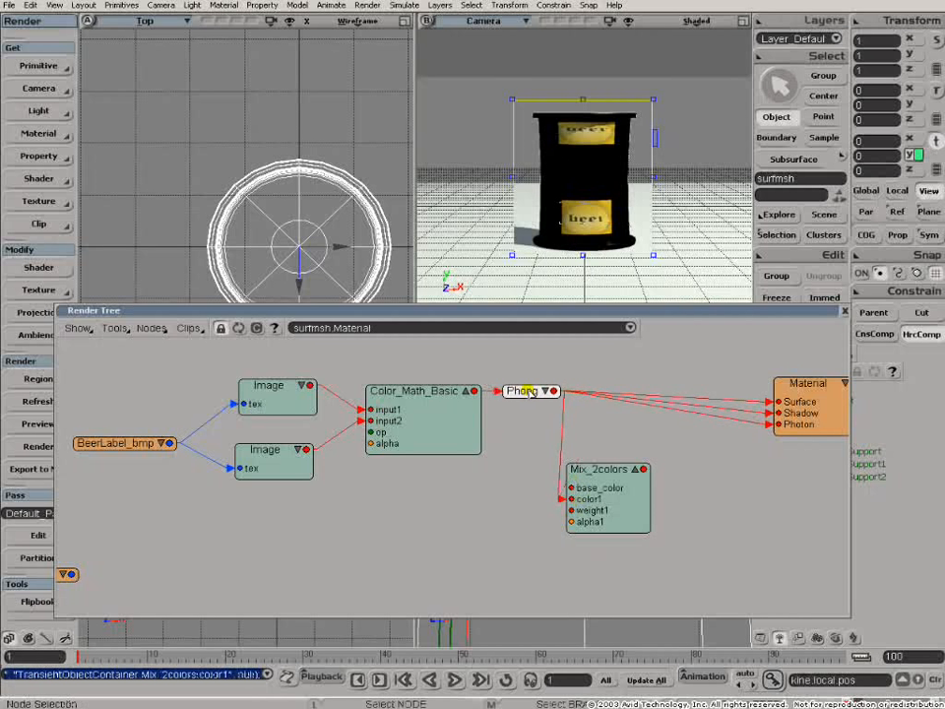
- Add a second Phong node, connect it to Mix_2colors' base_color input, and adjust the spacing of the surrounding nodes
click(145, 331)
mouse_move(179, 340)
click(286, 342)
drag(380, 360, 554, 361)
drag(596, 481, 657, 450)
drag(571, 358, 633, 450)
drag(540, 399, 546, 418)
drag(277, 387, 258, 381)
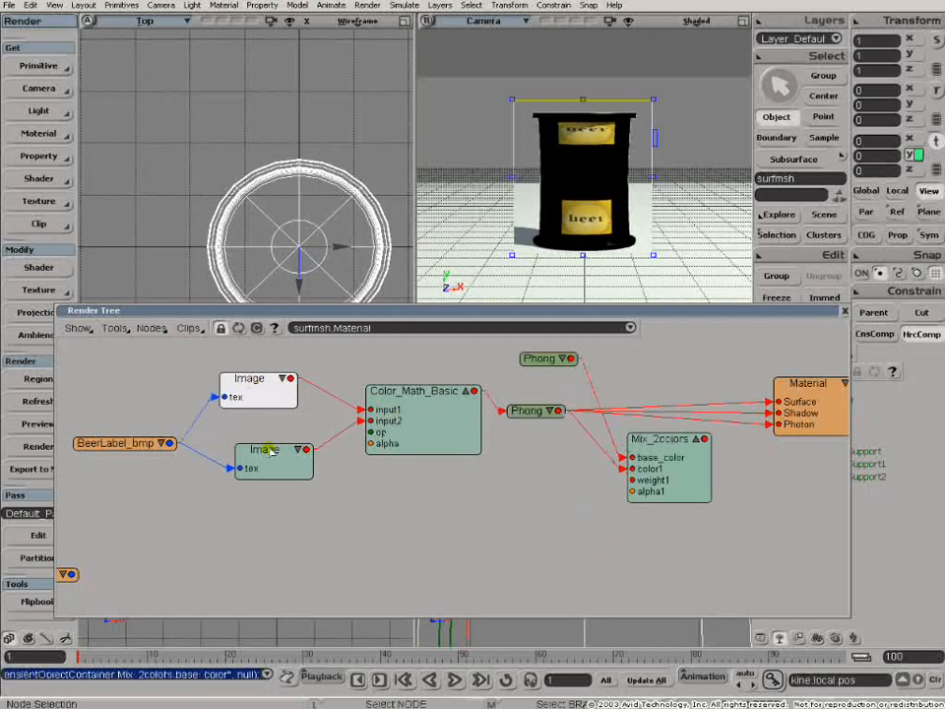
- Align the lower Image and Color_Math_Basic nodes, and enable Apply to Alpha in Color_Math_Basic
drag(270, 449, 254, 455)
drag(434, 407, 411, 411)
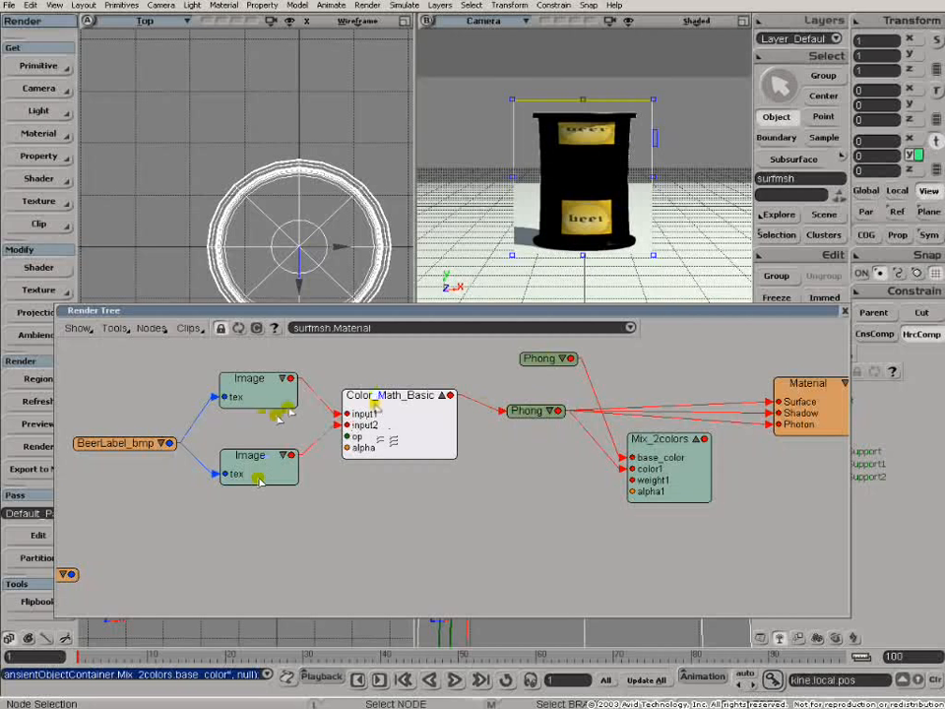
double_click(378, 451)
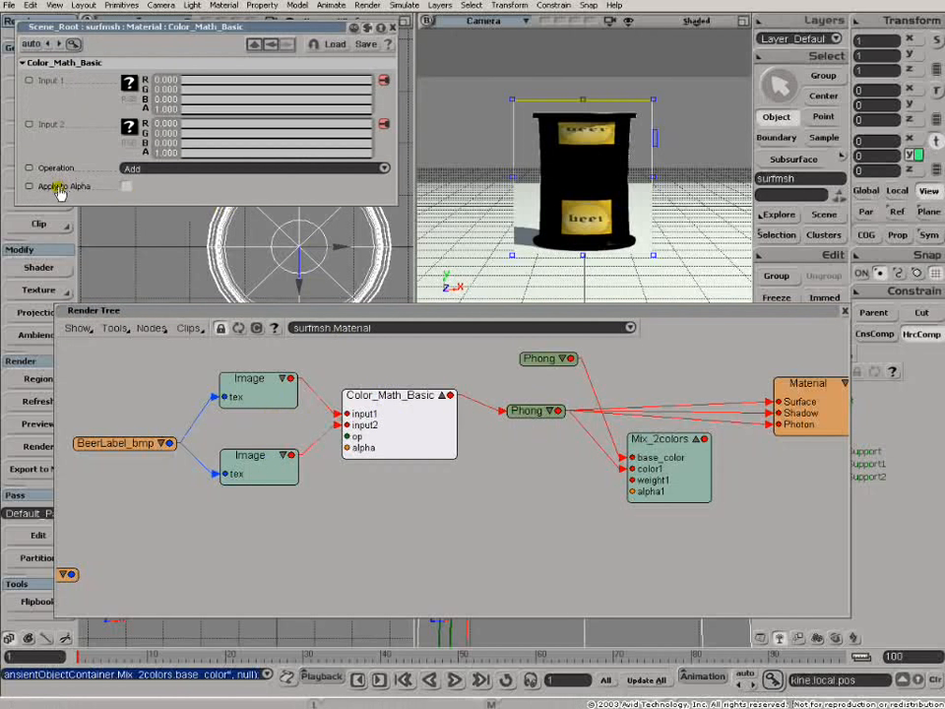
click(126, 187)
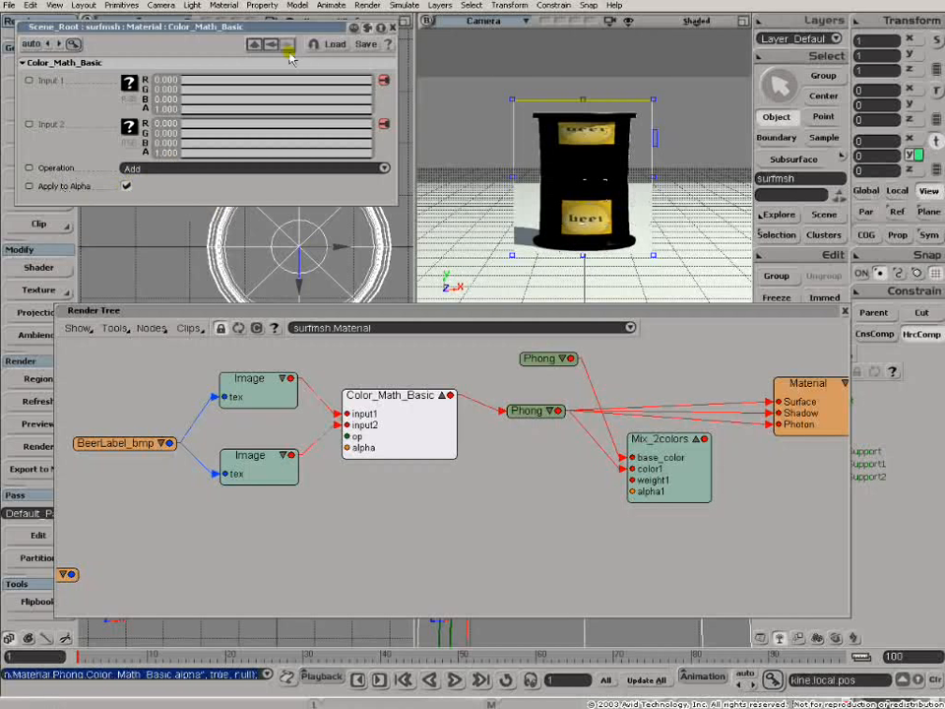
click(393, 27)
- Add a Pick Channel node and place it below, between Color_Math_Basic and Mix_2colors
drag(649, 451, 654, 445)
drag(366, 395, 352, 423)
click(151, 327)
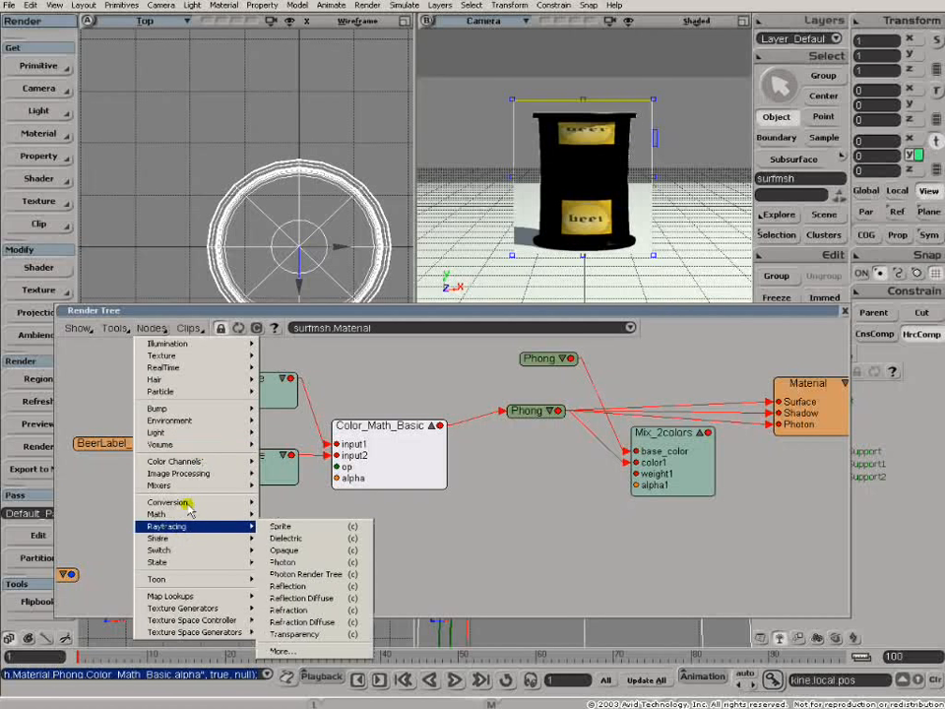
mouse_move(195, 463)
click(313, 462)
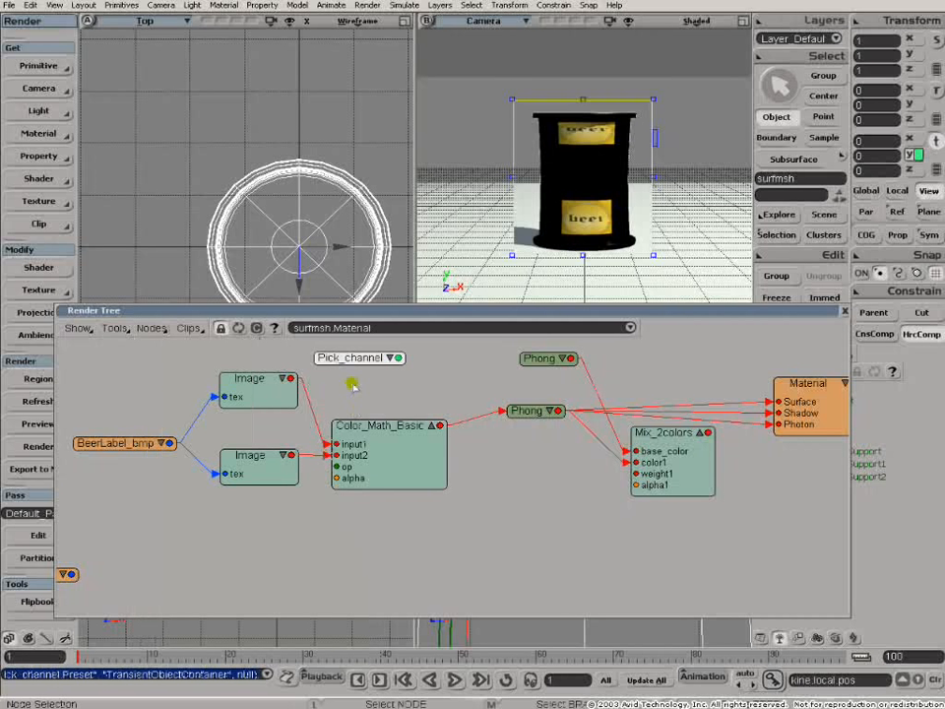
drag(355, 358, 546, 555)
- Connect Color_Math_Basic to Pick_channel's input, and Pick_channel to the weight1 input of Mix_2colors
drag(442, 427, 618, 463)
click(549, 552)
click(618, 461)
click(618, 462)
click(538, 506)
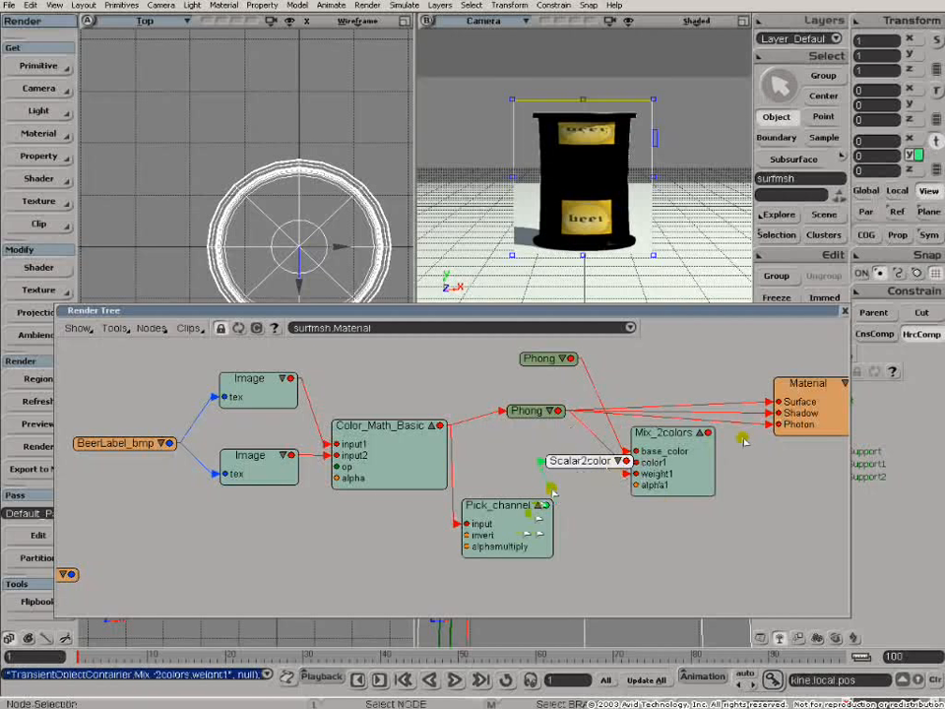
- Connect Mix_2colors to the Material's Surface input and disconnect Phong from its Shadow and Photon inputs
drag(740, 437, 793, 399)
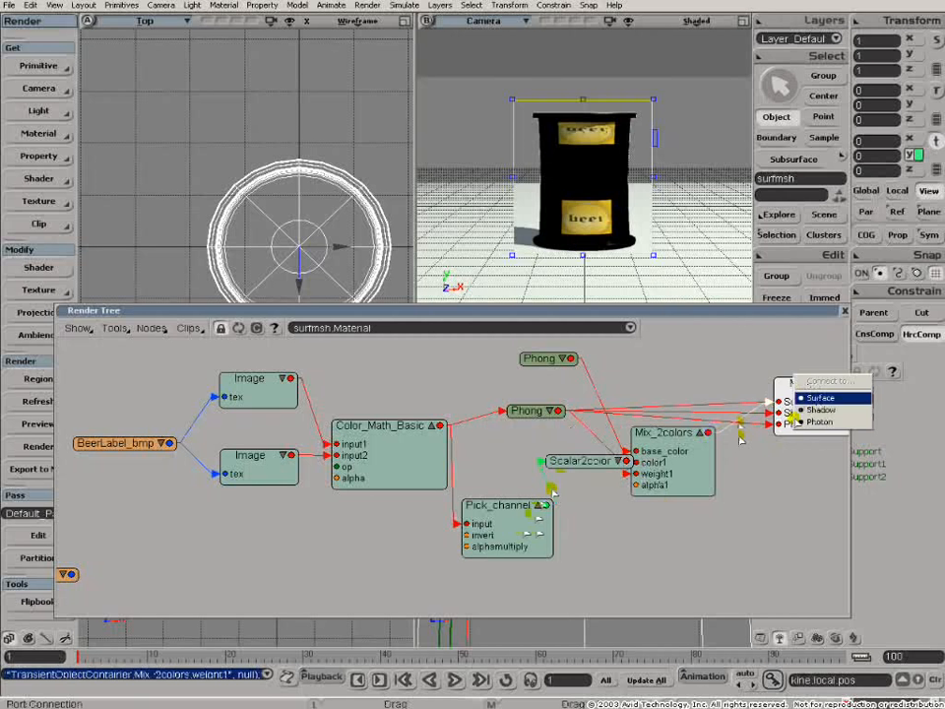
click(798, 395)
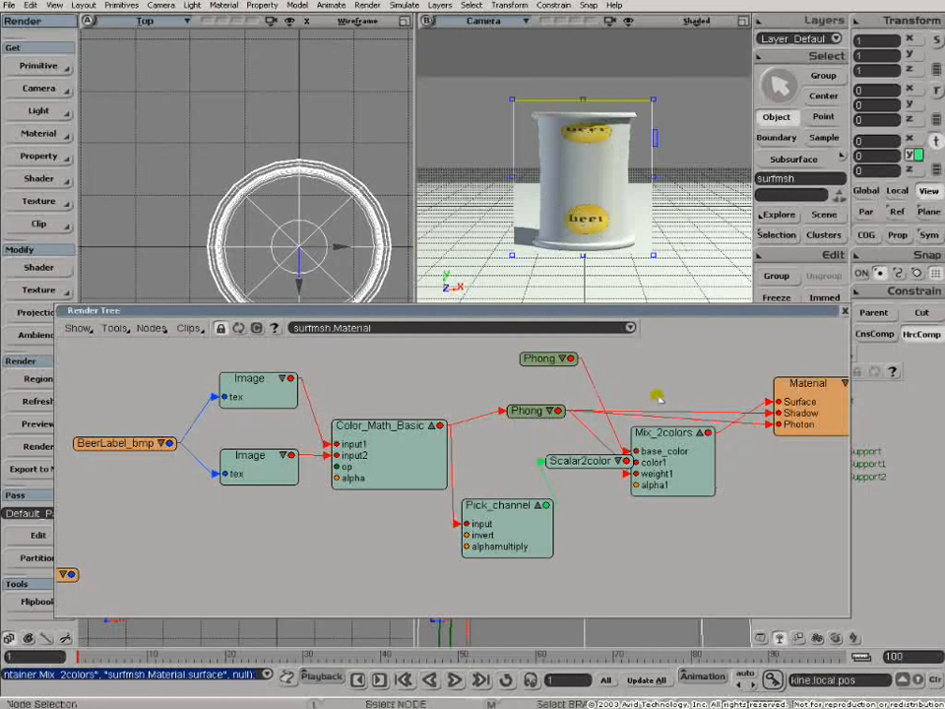
drag(768, 414, 734, 373)
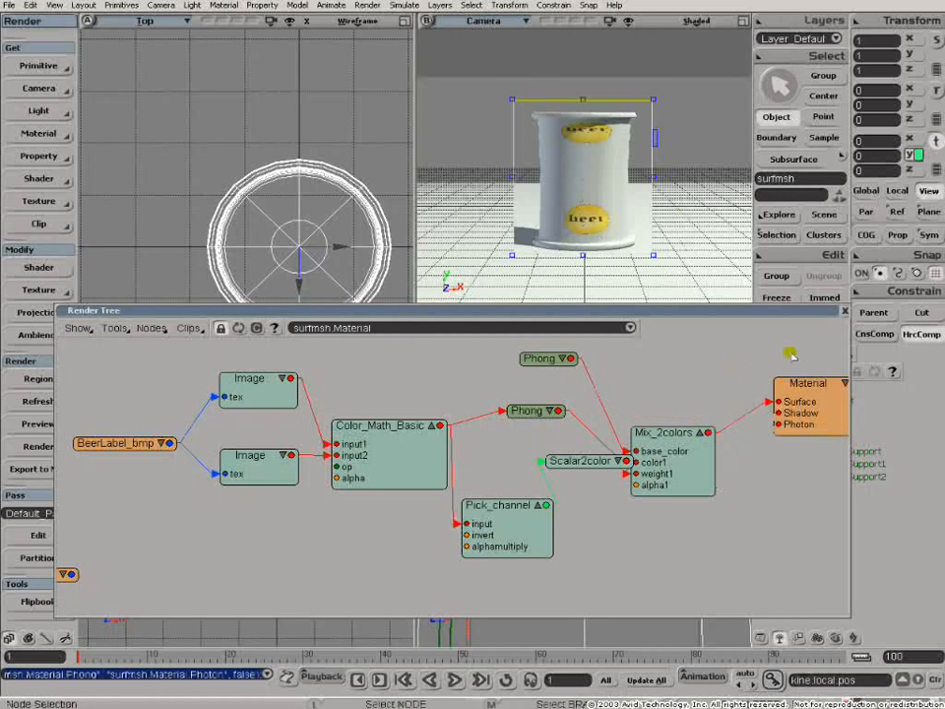
- Collapse the Mix_2colors, Pick_channel and Color_Math_Basic nodes and spread out the surrounding nodes
click(699, 432)
drag(675, 432, 716, 383)
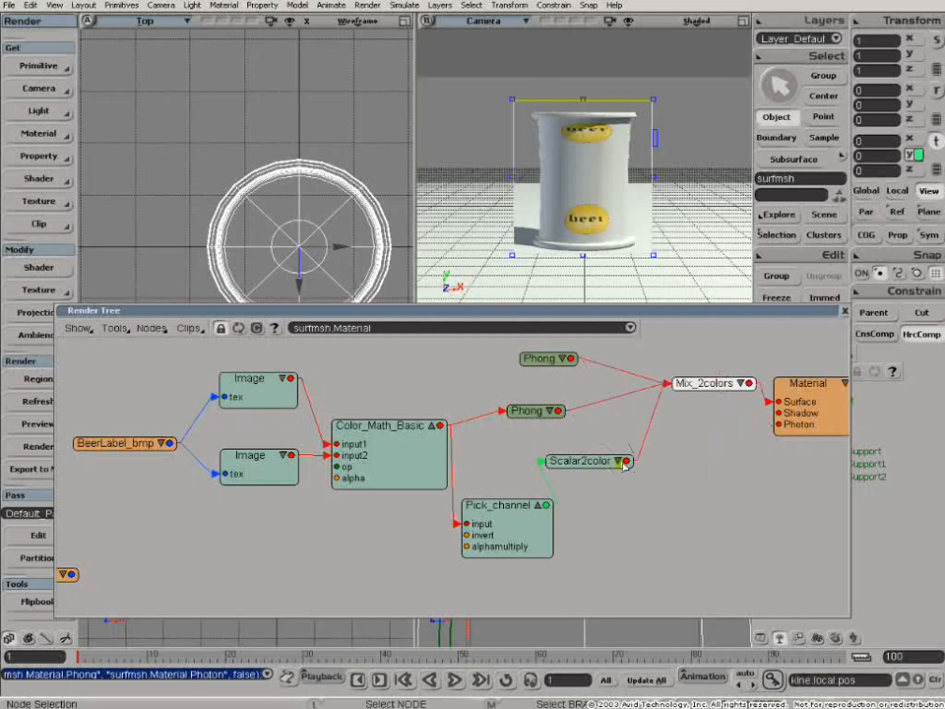
click(541, 505)
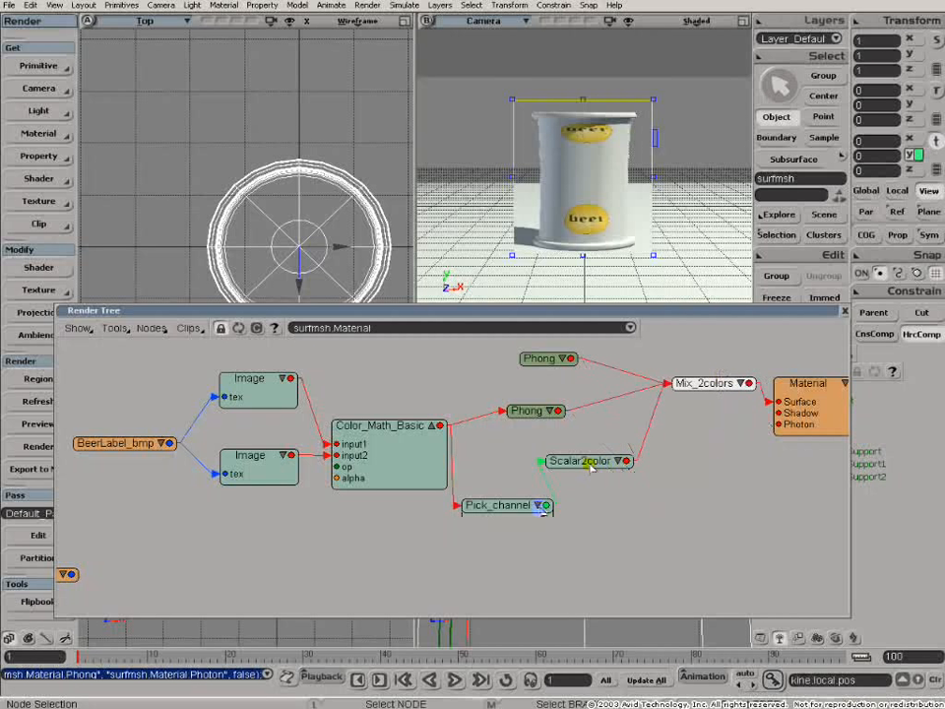
drag(591, 468, 634, 487)
click(433, 426)
drag(435, 433, 430, 426)
drag(533, 364, 516, 366)
drag(803, 401, 805, 389)
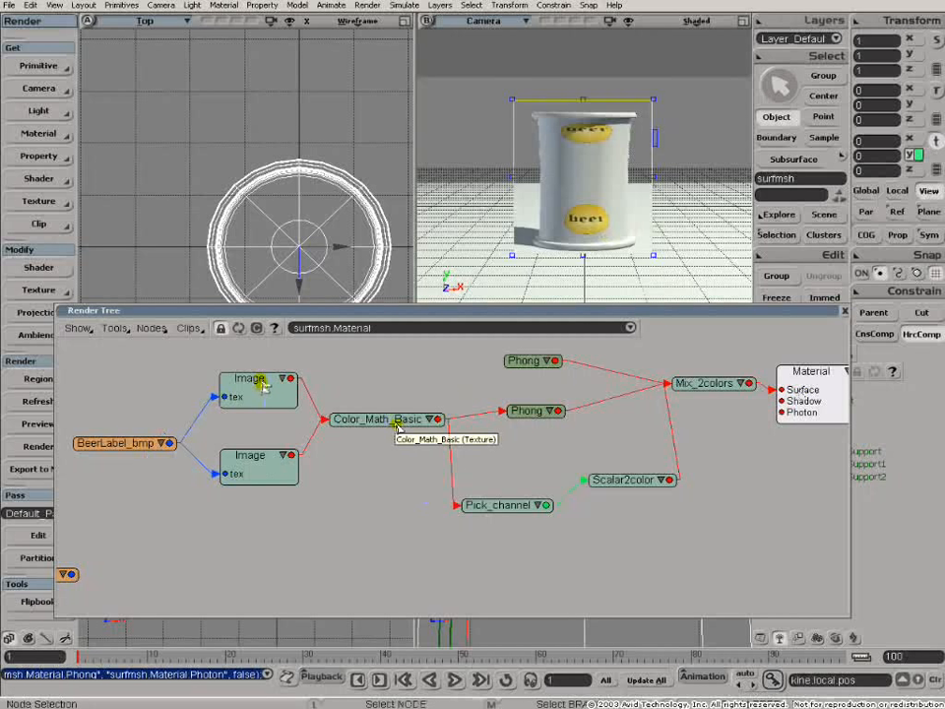
- Refine the positions of Color_Math_Basic and Pick_channel, and show only the connected inputs of Mix_2colors
drag(384, 424, 377, 425)
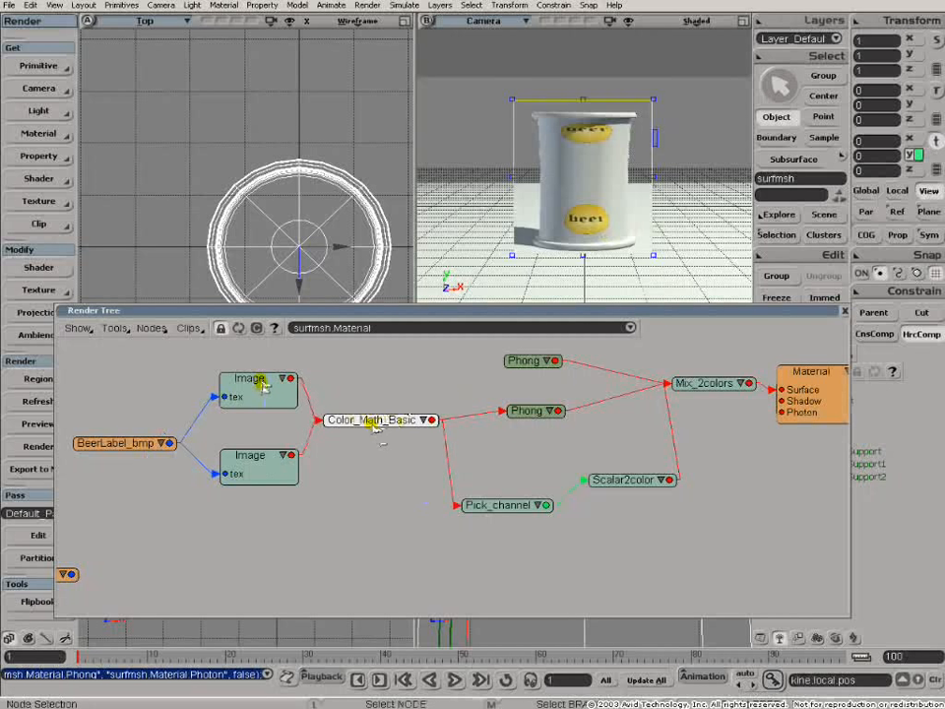
drag(495, 509, 496, 477)
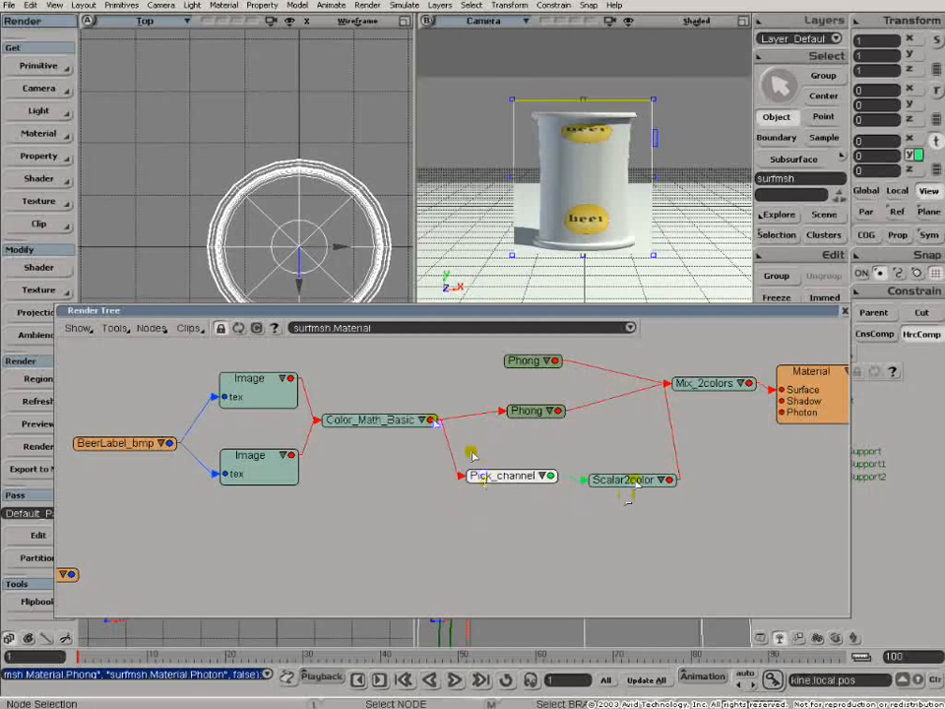
click(741, 384)
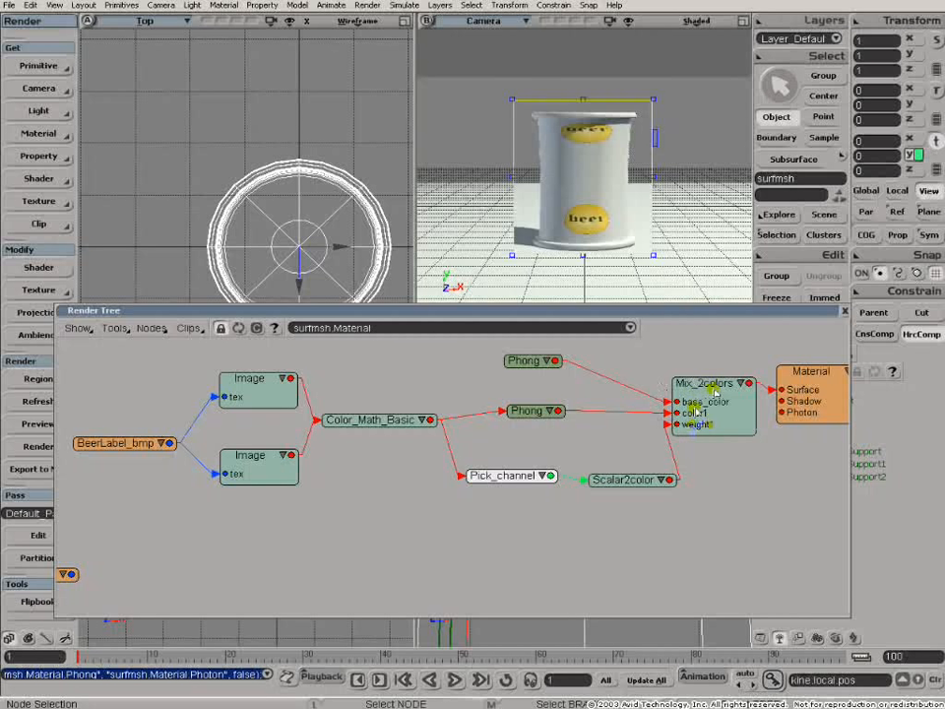
drag(379, 423, 387, 403)
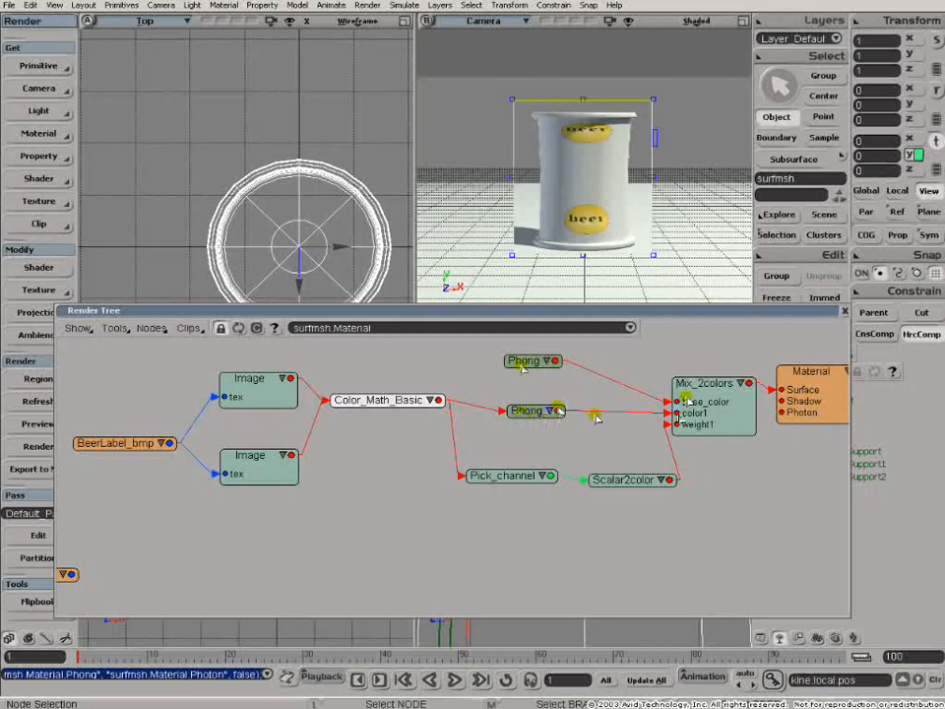
- Try a diffuse green value of 0.355 on the base Phong and bring it back to 0.702
double_click(524, 362)
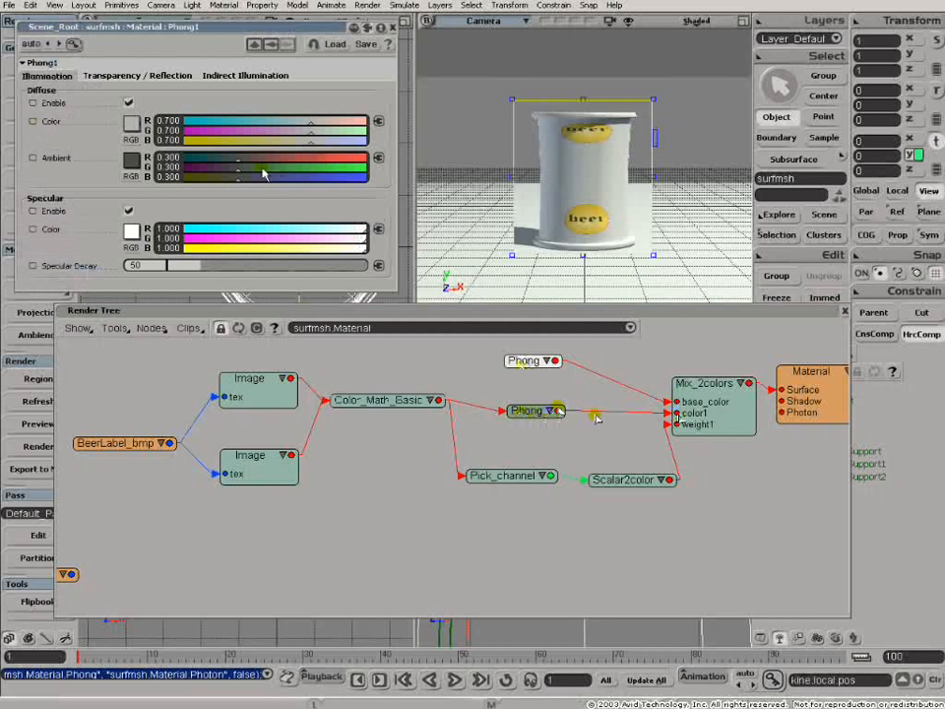
drag(288, 129, 249, 152)
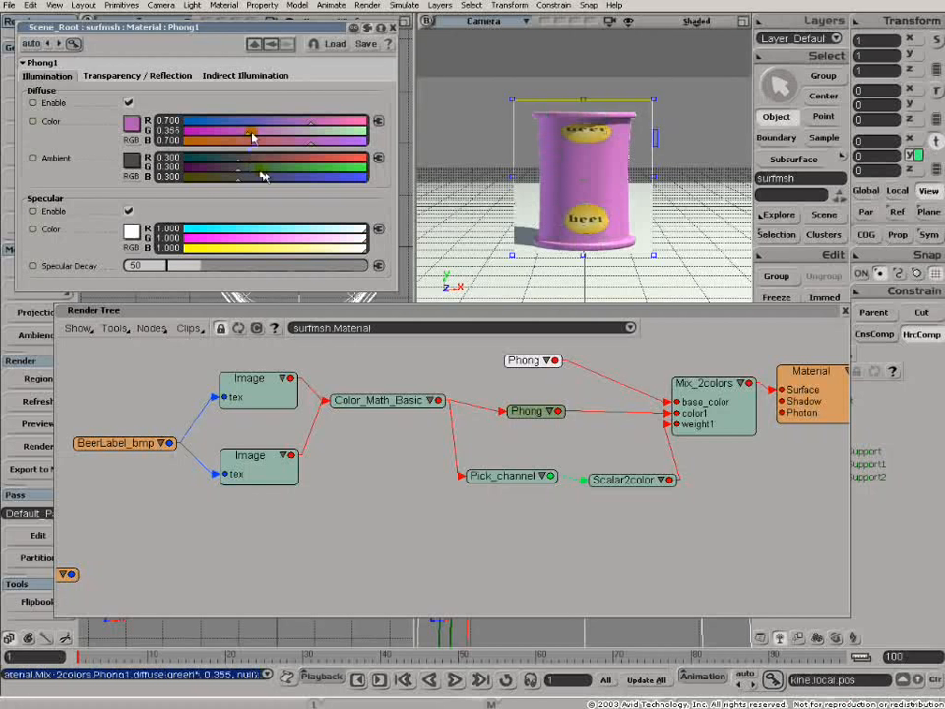
drag(256, 136, 312, 131)
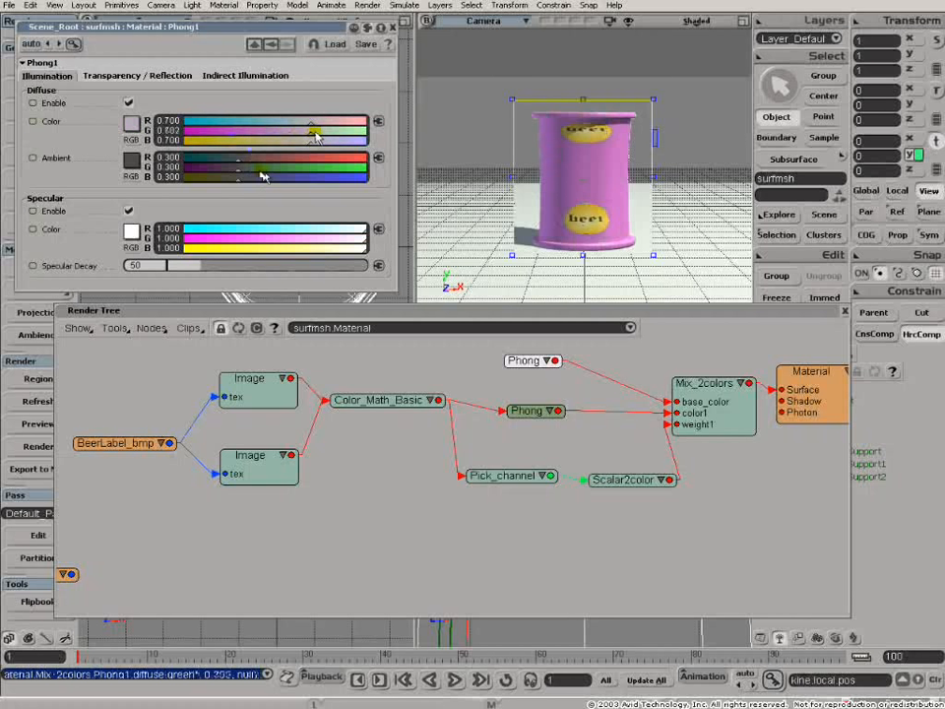
click(393, 28)
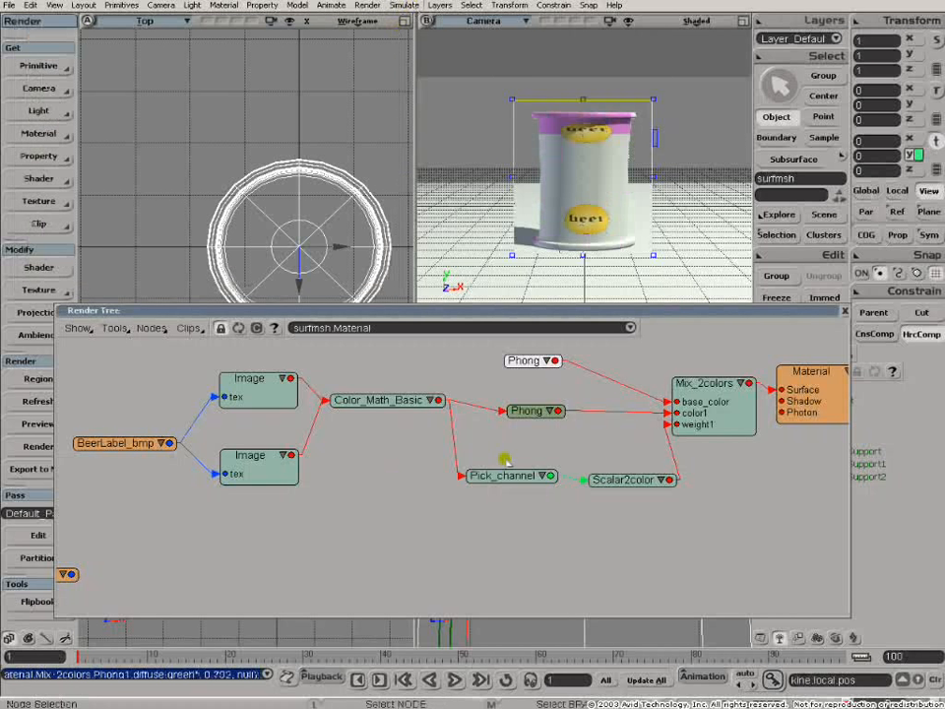
- Show Color_Math_Basic's connected inputs and shift it, both Image nodes and the BeerLabel_bmp clip away from the Phong nodes
click(435, 401)
drag(252, 388, 216, 366)
drag(154, 445, 122, 447)
drag(220, 465, 184, 463)
drag(335, 411, 337, 411)
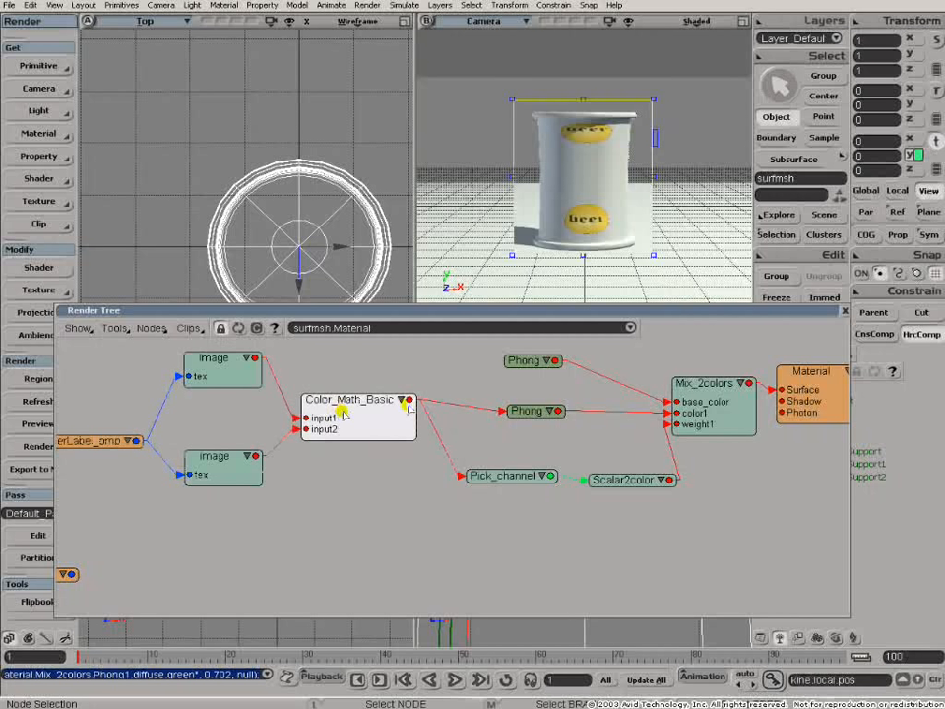
- Add a third Image node below the other two and connect the BeerLabel_bmp clip to its tex input
click(149, 331)
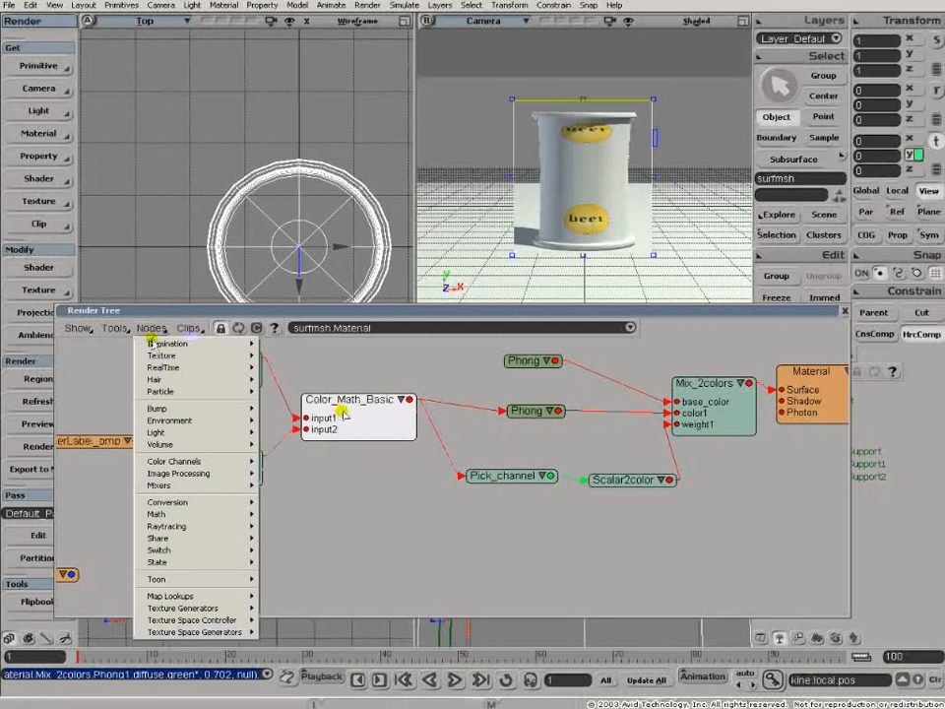
mouse_move(154, 346)
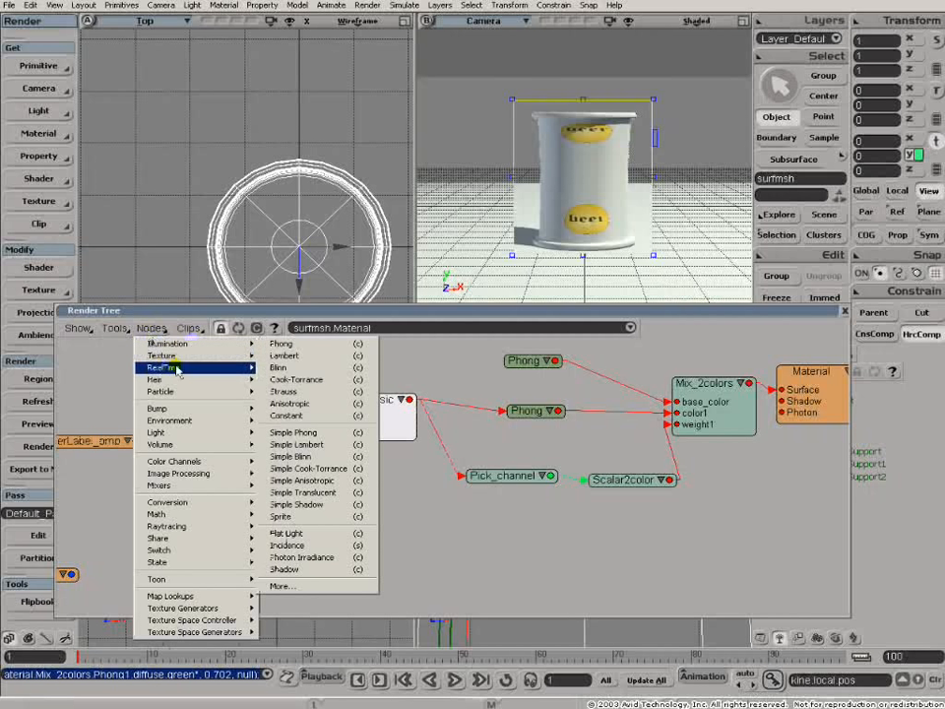
click(313, 360)
drag(341, 362, 179, 560)
drag(138, 442, 177, 577)
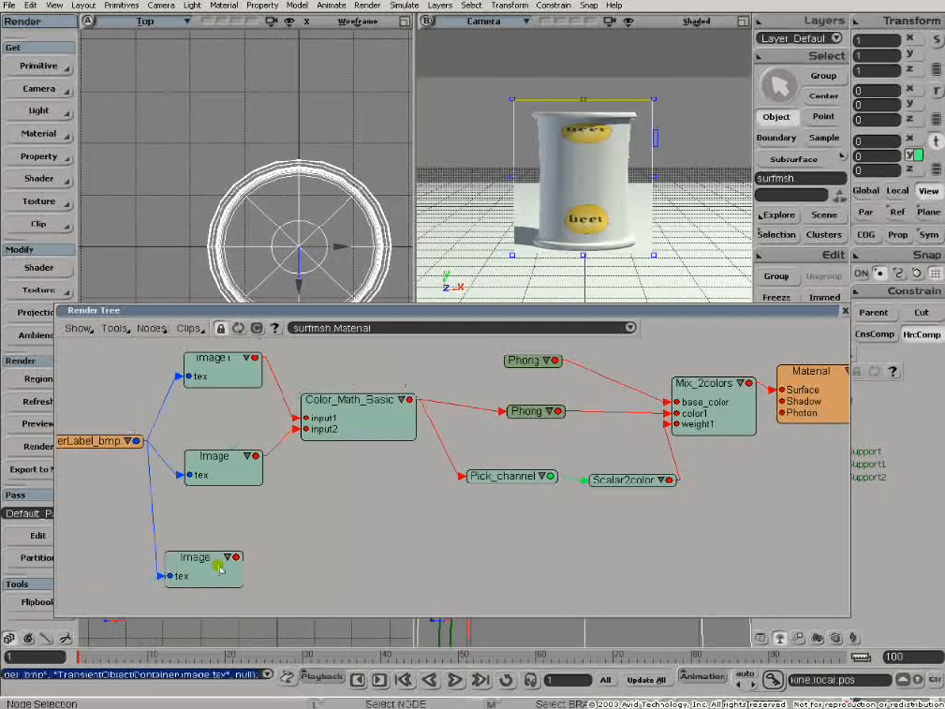
- Add a second Color_Math_Basic node beside the third Image node and enable its Apply to Alpha option
click(151, 328)
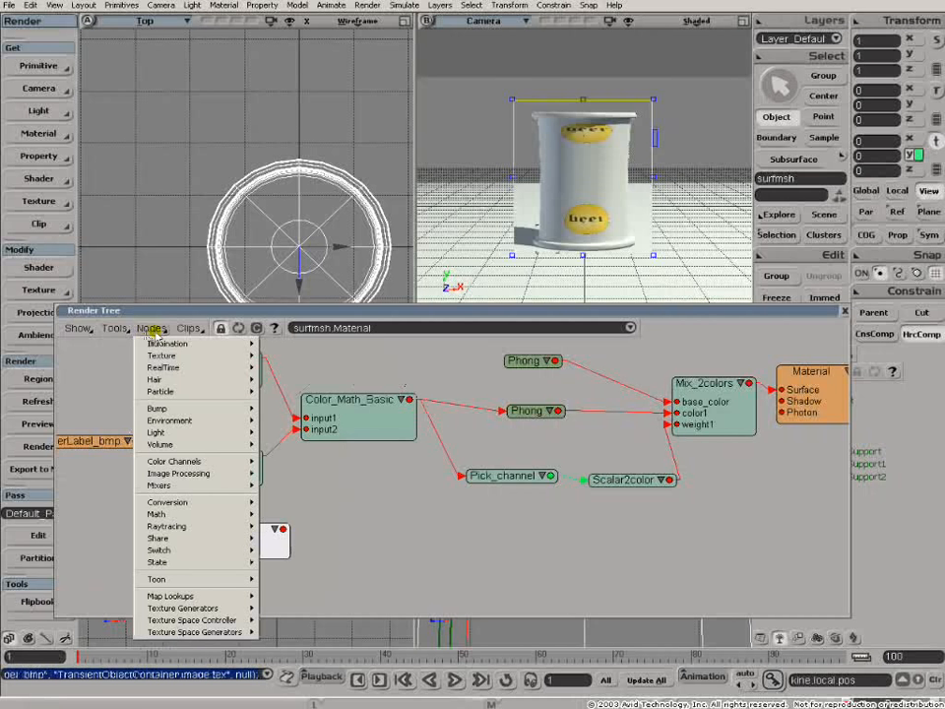
mouse_move(179, 518)
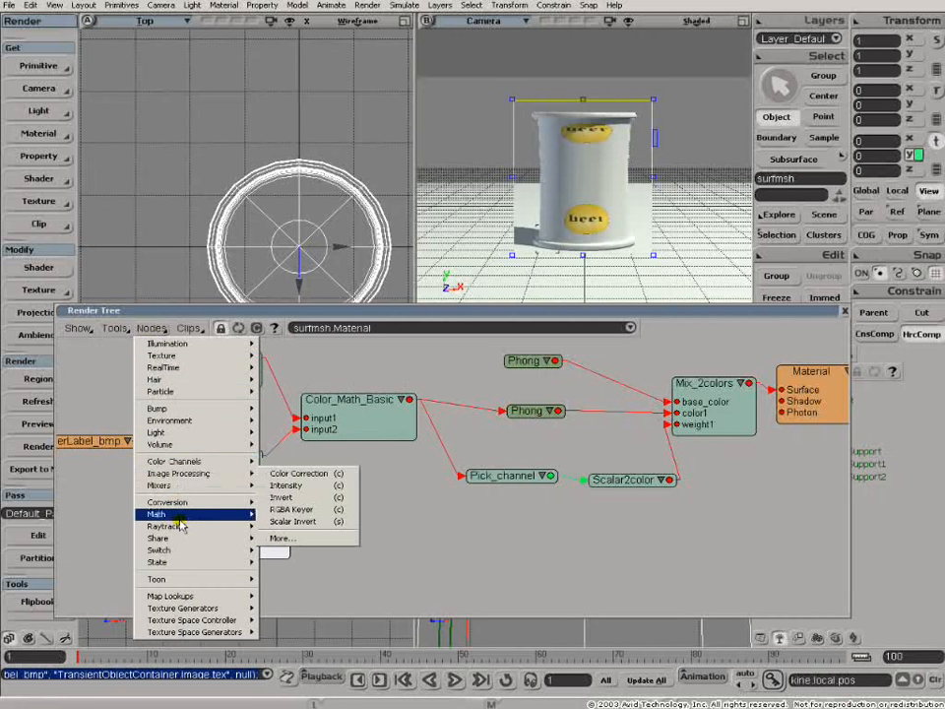
click(278, 239)
drag(352, 364, 436, 539)
double_click(460, 538)
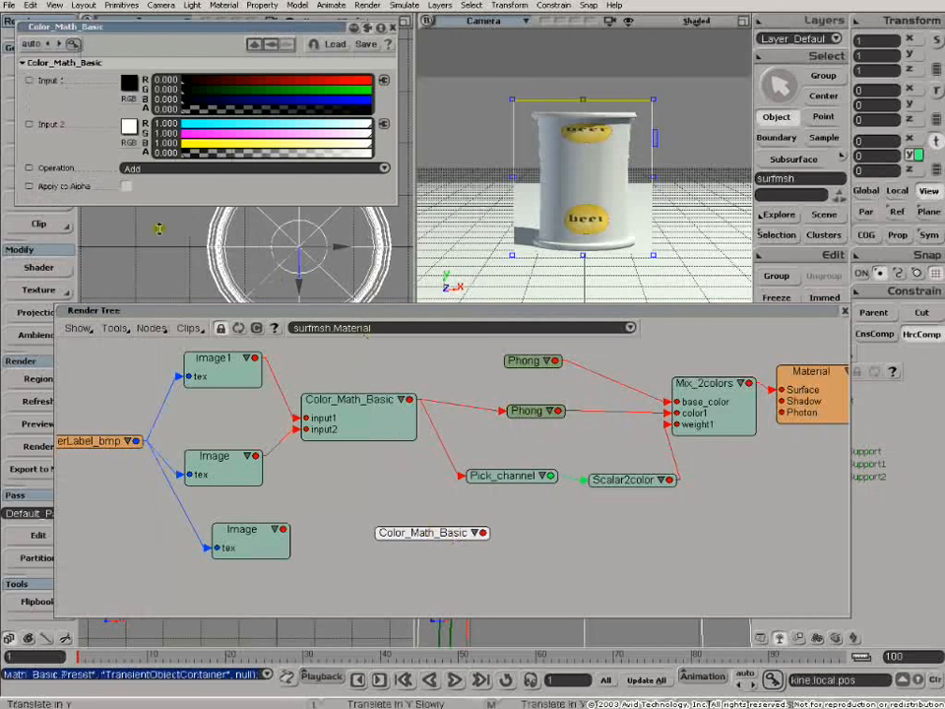
click(126, 185)
click(393, 27)
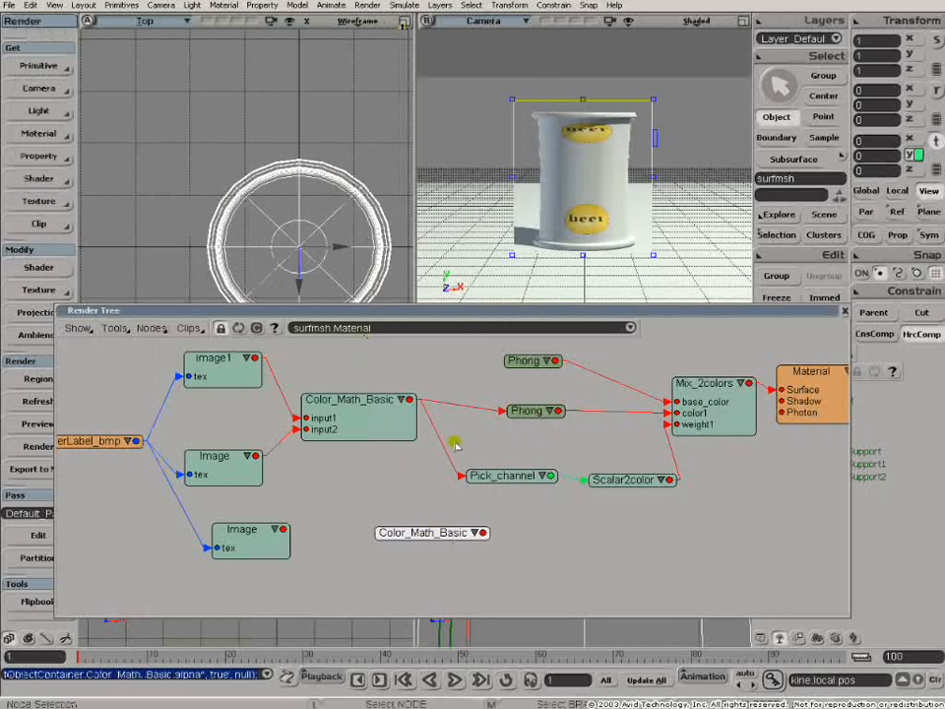
- Connect the third Image to the new Color_Math_Basic's input2 and the first Color_Math_Basic to its input1
drag(517, 475, 534, 470)
click(476, 532)
drag(417, 536, 419, 525)
drag(283, 529, 398, 550)
drag(405, 416, 382, 538)
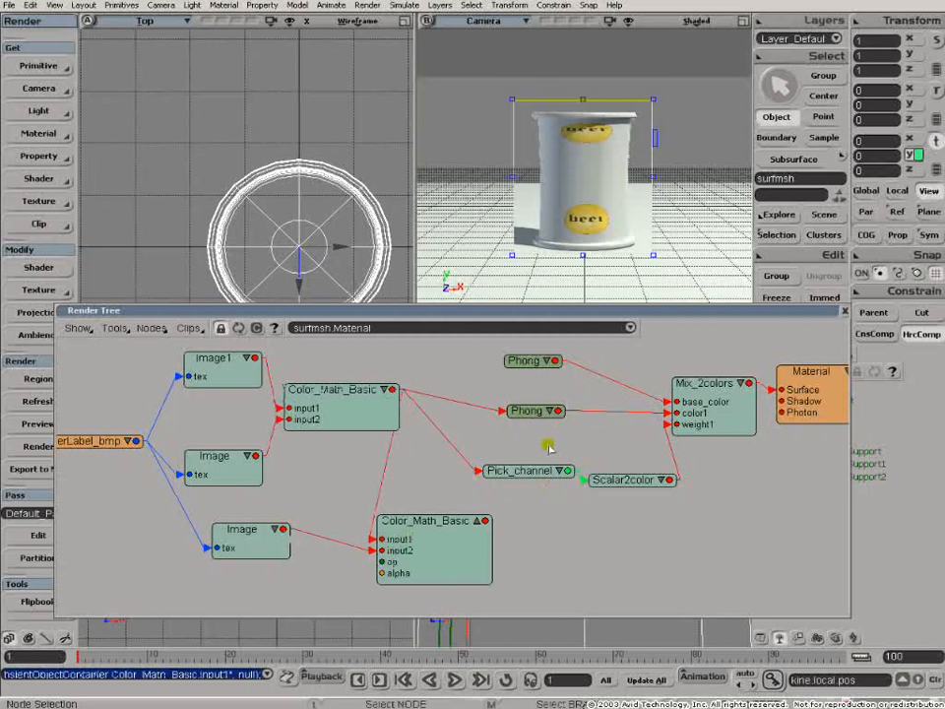
- Make room around Phong, Pick_channel and Scalar2color, and connect the new Color_Math_Basic to the label Phong's diffuse input
drag(533, 413, 553, 410)
drag(514, 471, 519, 472)
drag(587, 480, 622, 477)
drag(487, 523, 533, 407)
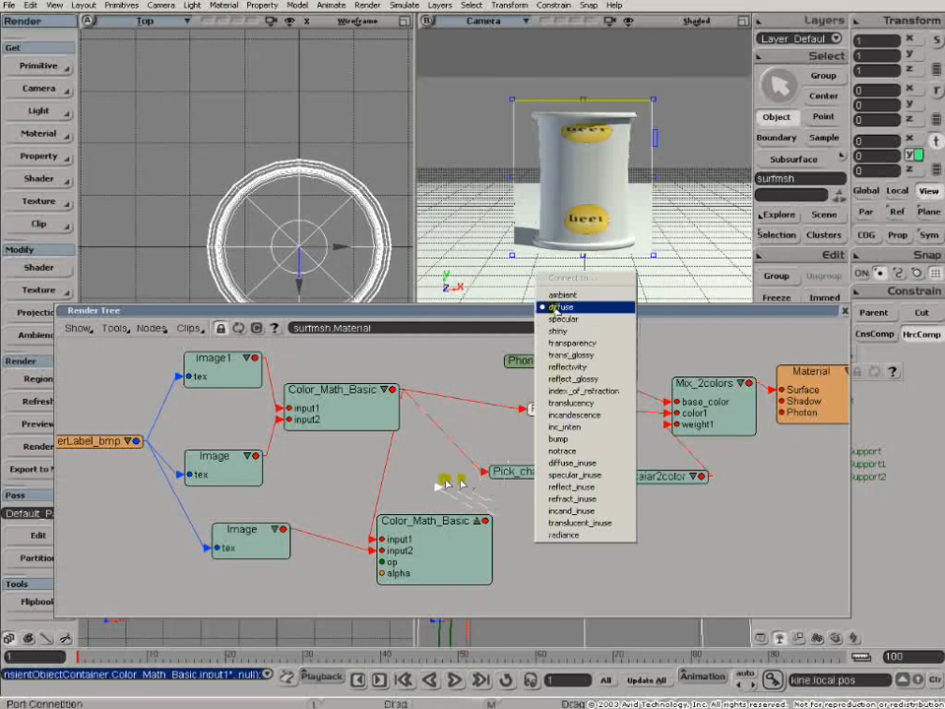
click(557, 310)
- Connect the new Color_Math_Basic to Pick_channel's input and reposition both nodes for a clearer layout
drag(486, 523, 492, 472)
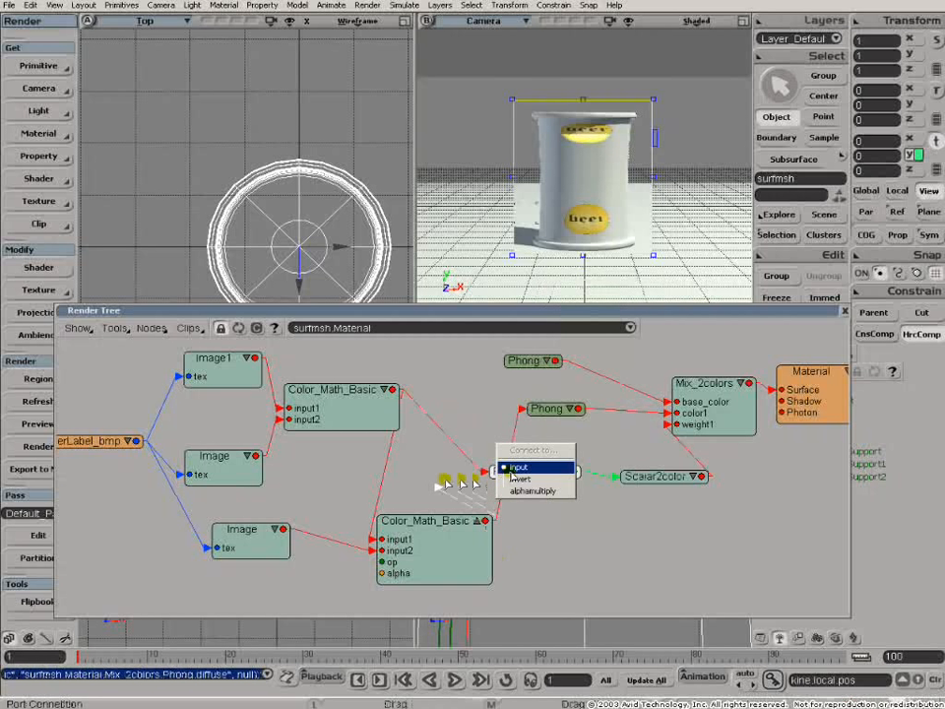
click(516, 468)
drag(449, 531, 427, 519)
drag(561, 473, 603, 511)
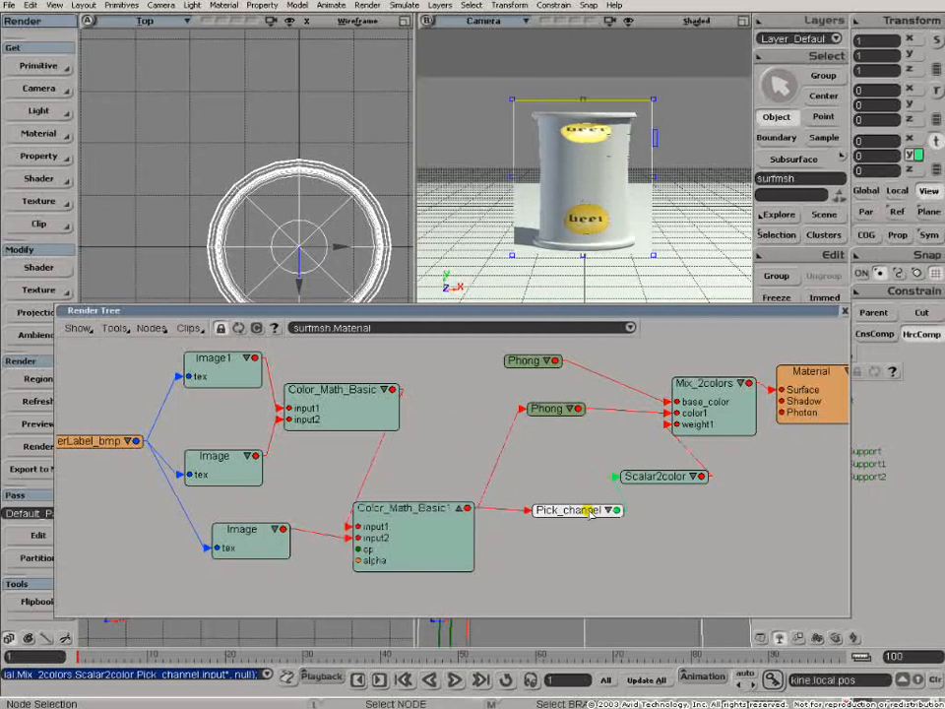
drag(443, 502, 460, 478)
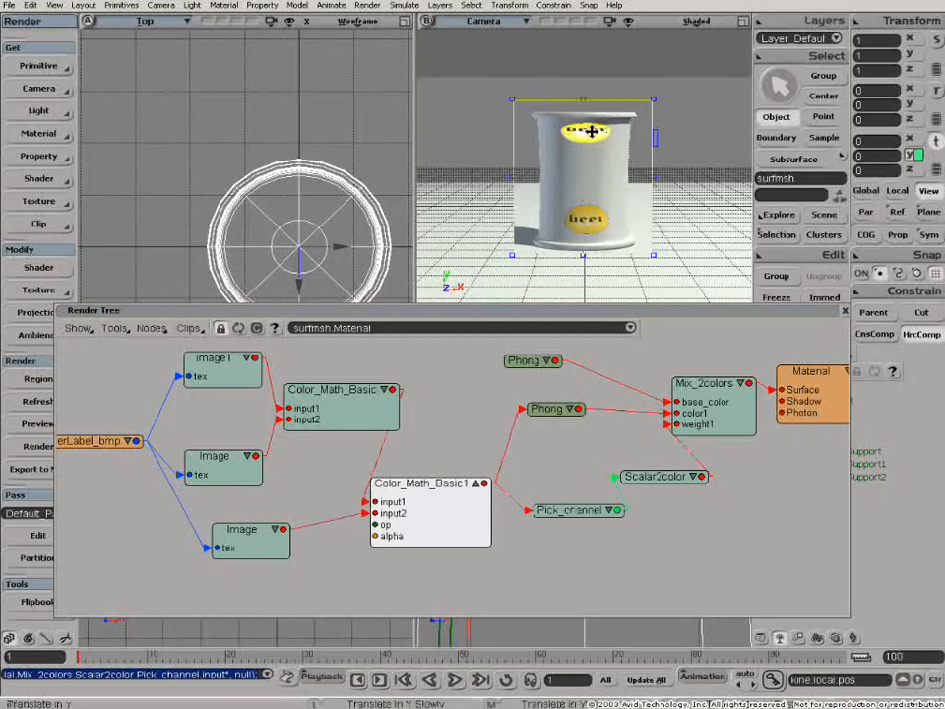
- Set the third Image node's texture projection to Texture_Projection1 (UV)
drag(245, 534, 229, 533)
double_click(229, 534)
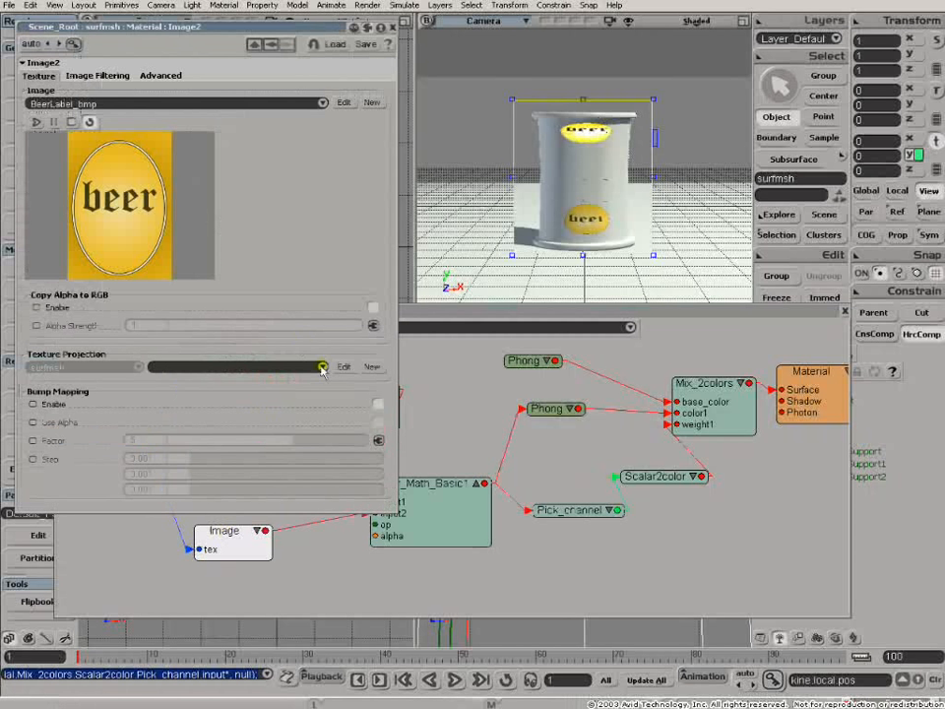
click(322, 366)
click(255, 389)
click(322, 367)
click(222, 353)
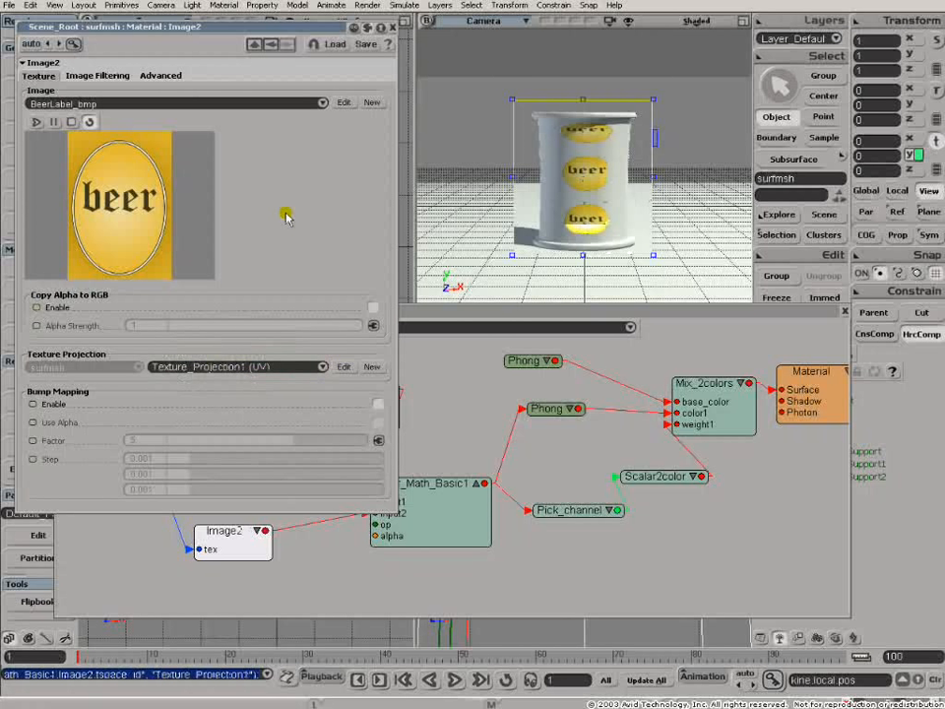
click(390, 27)
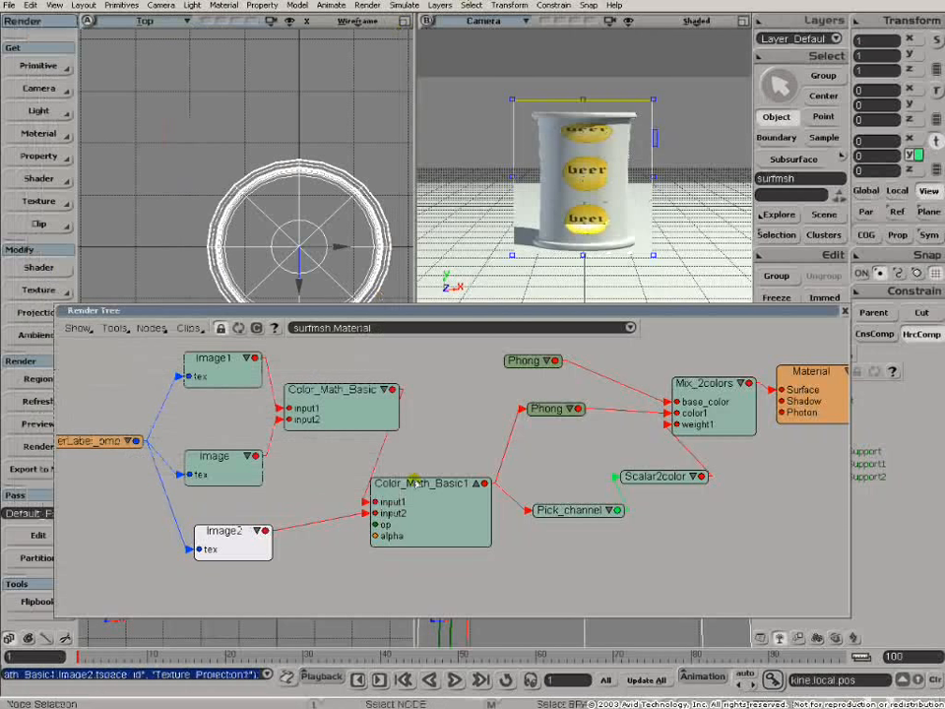
- Collapse both Color_Math_Basic nodes and arrange them between the Image nodes and the label Phong
click(348, 405)
click(477, 483)
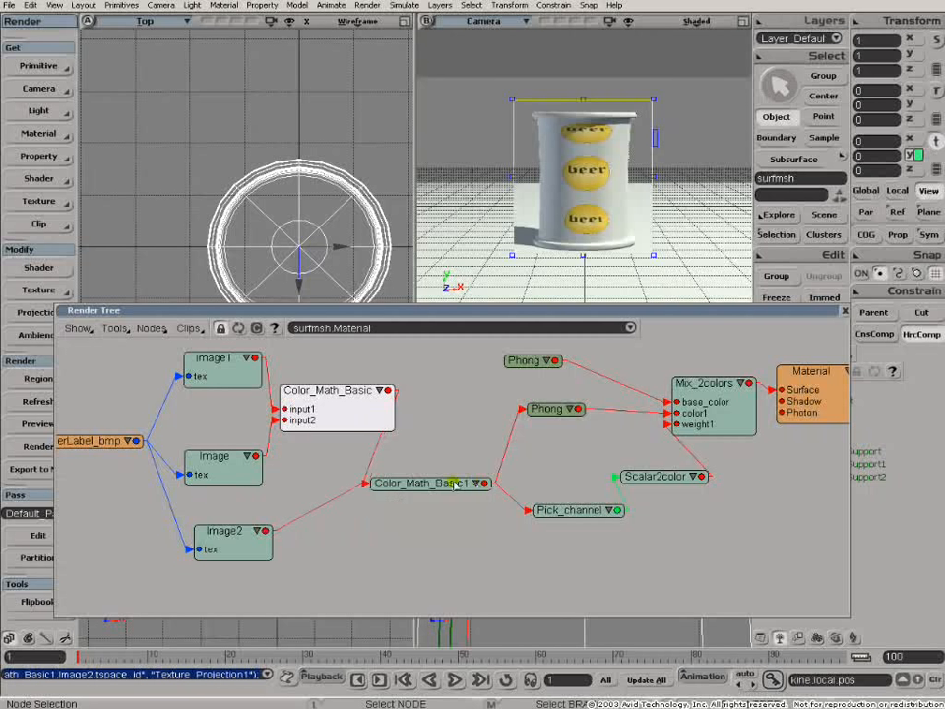
click(380, 391)
click(380, 391)
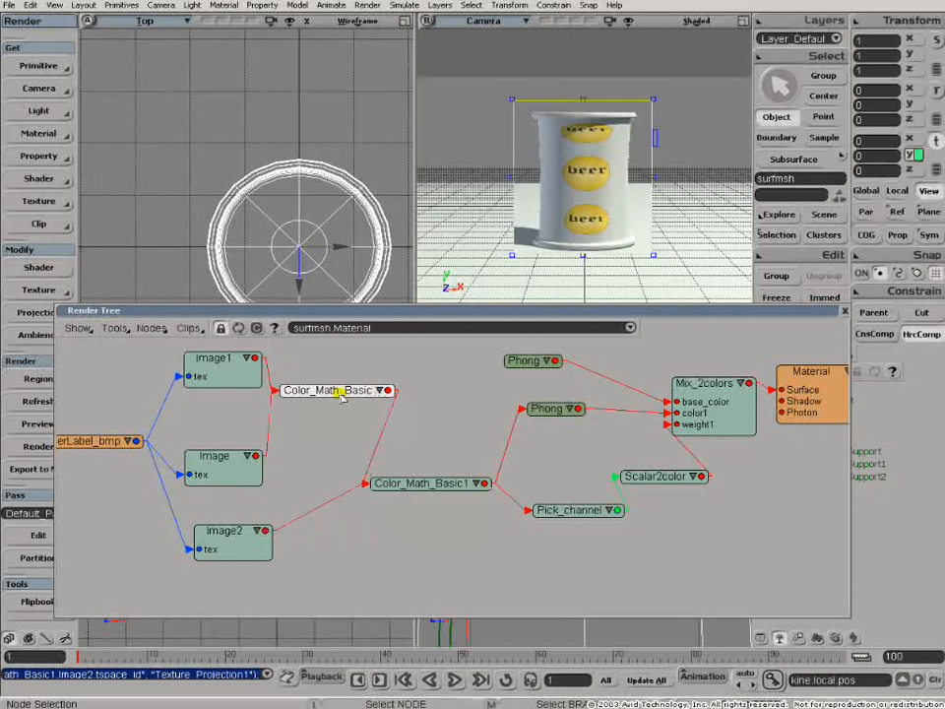
drag(402, 498, 440, 469)
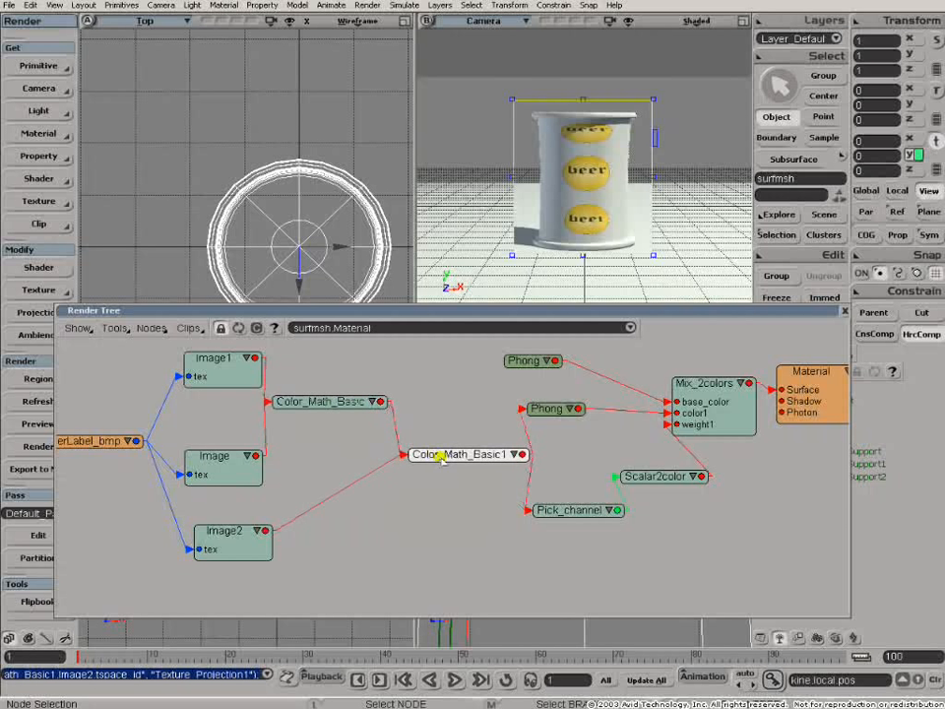
drag(337, 401, 351, 408)
drag(429, 449, 420, 457)
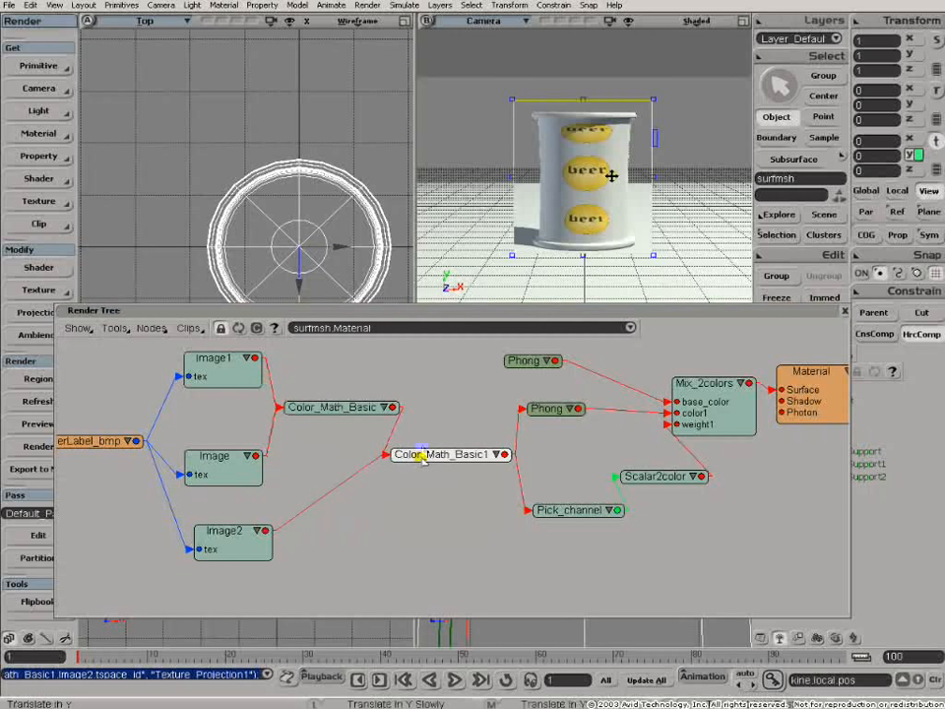